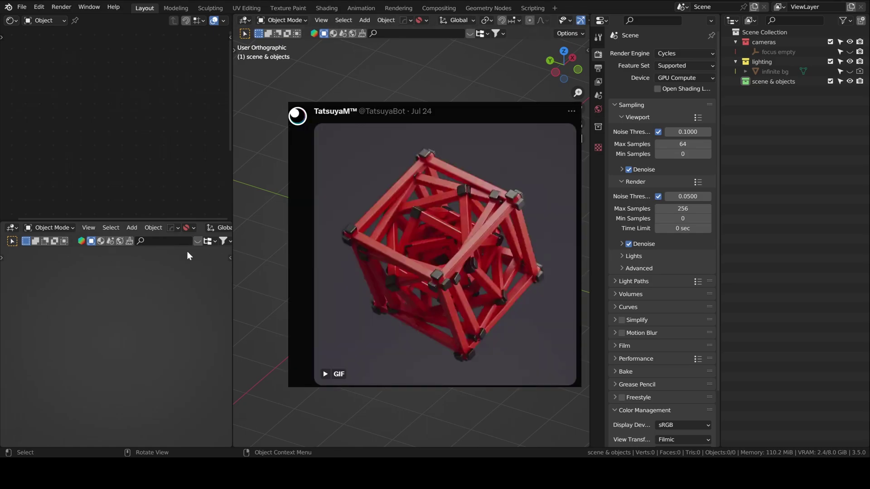
- Enlarge the main 3D viewport area and add a cube mesh to the scene
{"action": "left_click_drag", "start_coordinate": [232, 274], "coordinate": [129, 277]}
{"action": "scroll", "coordinate": [365, 278], "scroll_direction": "up", "scroll_amount": 1}
{"action": "middle_click_drag", "start_coordinate": [347, 273], "coordinate": [382, 277], "text": "shift"}
{"action": "key", "text": "shift+a"}
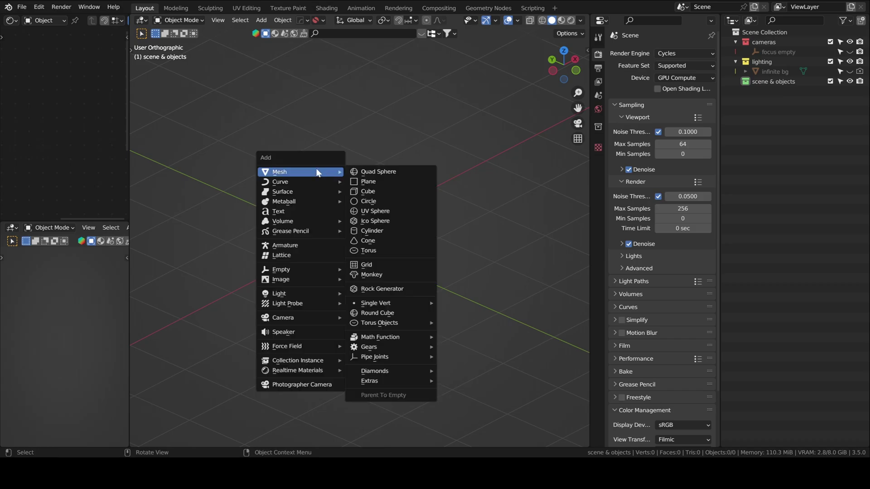
{"action": "left_click", "coordinate": [369, 191]}
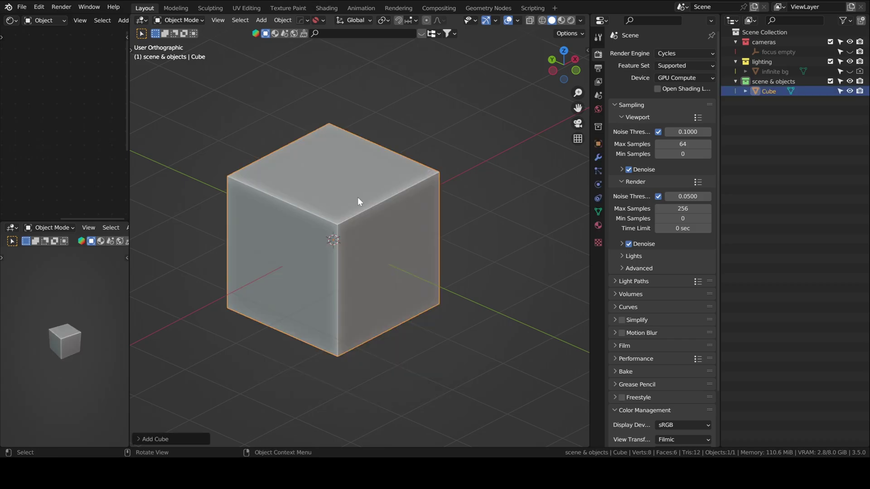
- Scale the cube along Z and Y into a thin bar about 0.09 m high and 0.08 m wide
{"action": "key", "text": "s"}
{"action": "key", "text": "z"}
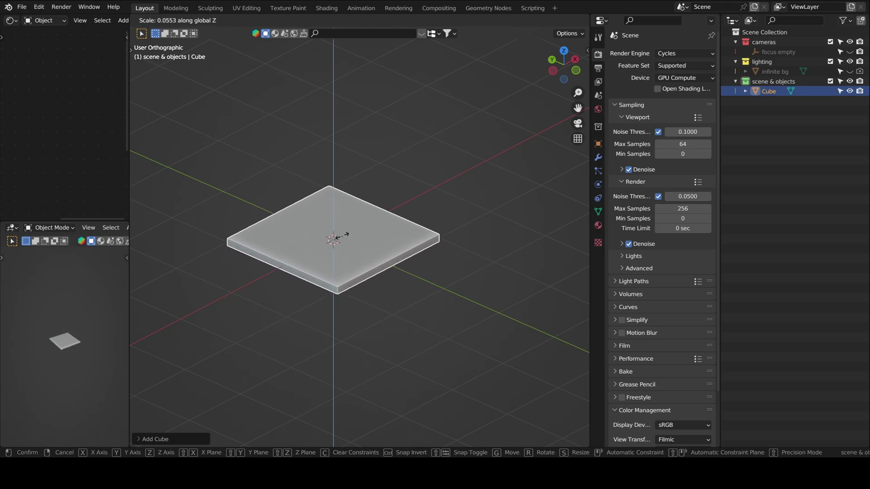
{"action": "left_click", "coordinate": [449, 272]}
{"action": "key", "text": "s"}
{"action": "key", "text": "y"}
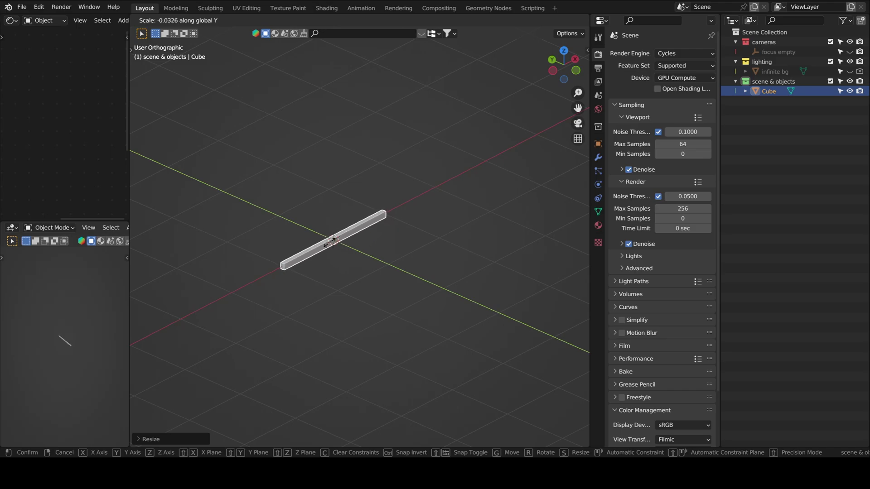
{"action": "left_click", "coordinate": [332, 242]}
{"action": "middle_click_drag", "start_coordinate": [325, 262], "coordinate": [364, 278]}
{"action": "scroll", "coordinate": [355, 289], "scroll_direction": "up", "scroll_amount": 3}
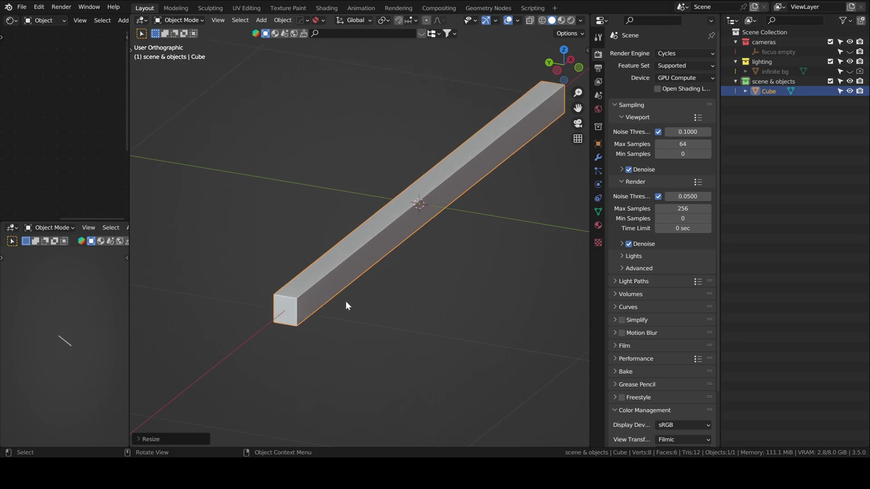
- Copy the bar's Z scale value to its Y scale for a square cross-section
{"action": "key", "text": "n"}
{"action": "left_click", "coordinate": [473, 173]}
{"action": "type", "text": "-0.0"}
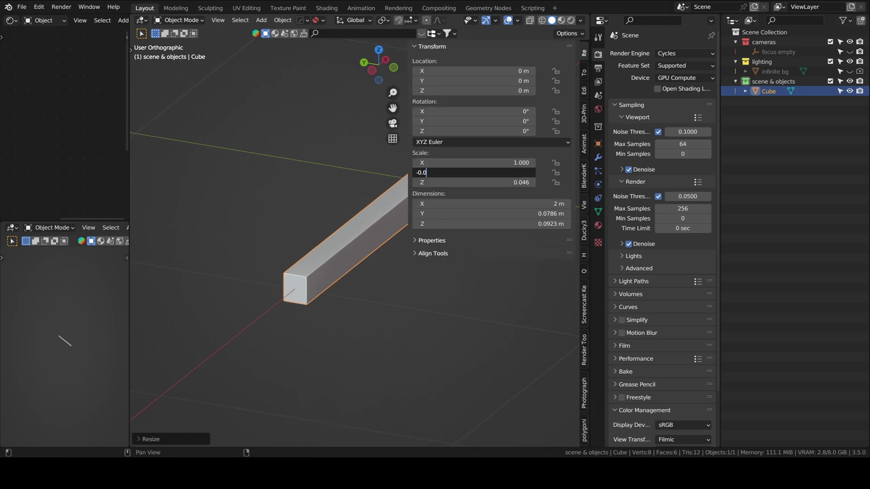
{"action": "key", "text": "Return"}
{"action": "key", "text": "ctrl+c"}
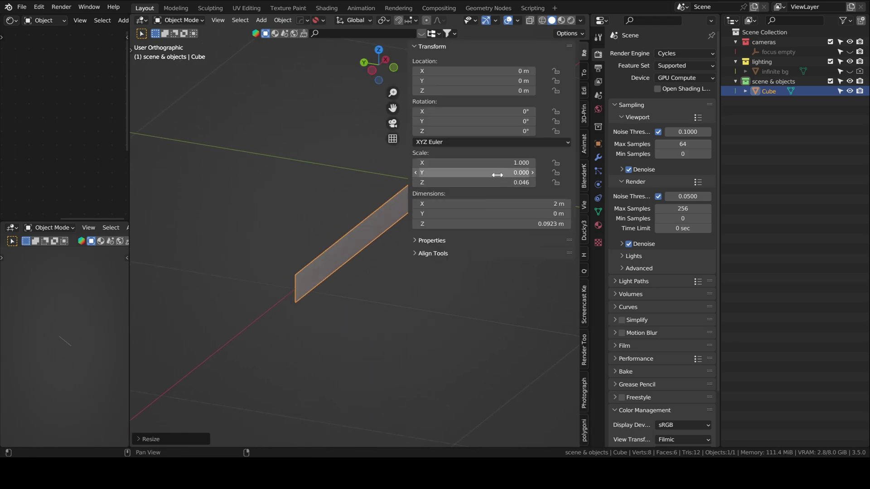
{"action": "key", "text": "ctrl+v"}
{"action": "key", "text": "n"}
{"action": "middle_click_drag", "start_coordinate": [423, 251], "coordinate": [373, 301]}
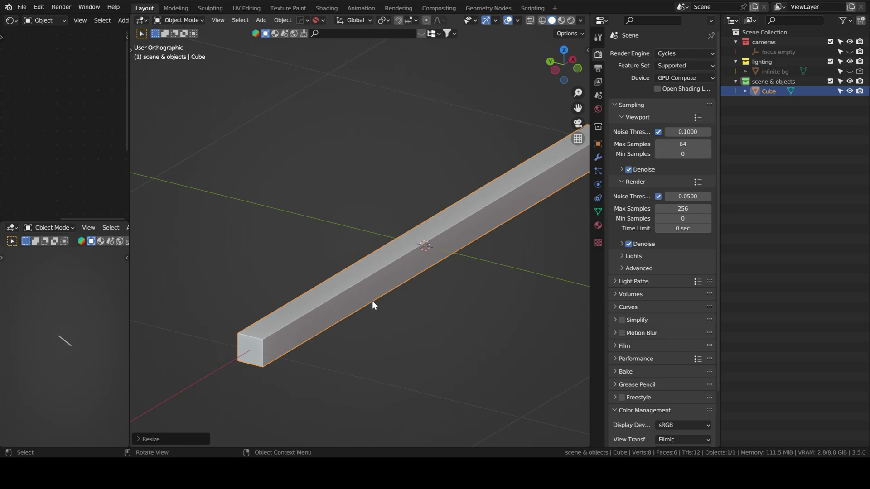
- In front view with X-ray on, edit the bar's mesh and add one centered loop cut across its middle
{"action": "scroll", "coordinate": [373, 303], "scroll_direction": "down", "scroll_amount": 2}
{"action": "middle_click_drag", "start_coordinate": [425, 285], "coordinate": [425, 279], "text": "shift"}
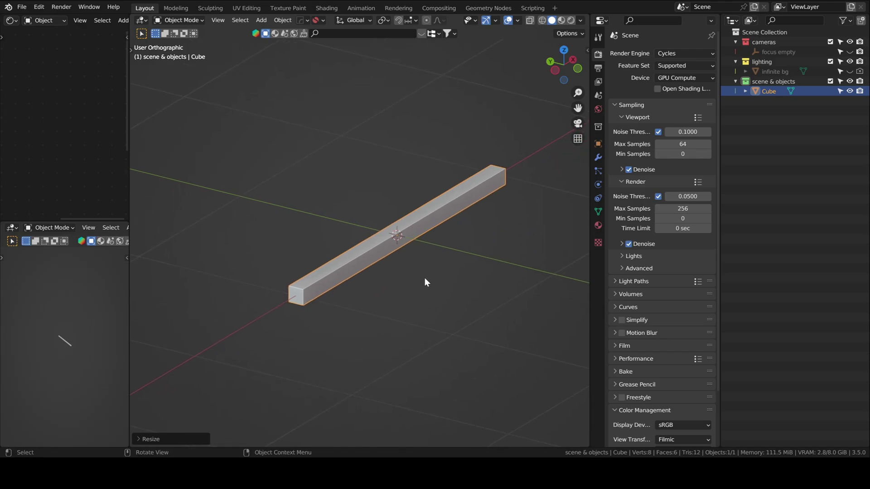
{"action": "left_click", "coordinate": [577, 69]}
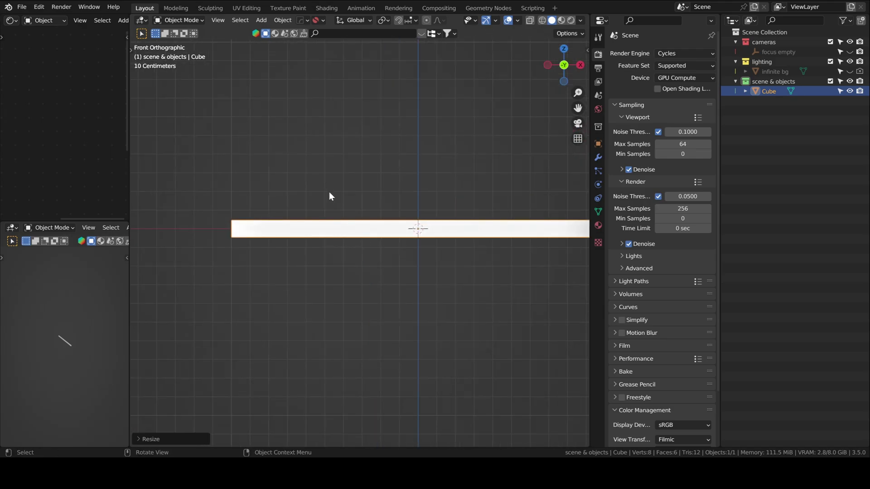
{"action": "key", "text": "ctrl+Tab"}
{"action": "left_click", "coordinate": [273, 194]}
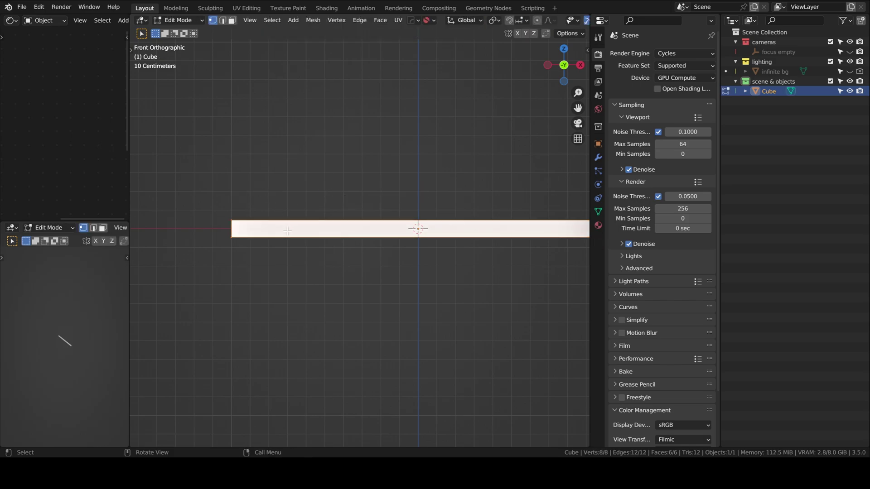
{"action": "key", "text": "alt+z"}
{"action": "scroll", "coordinate": [446, 263], "scroll_direction": "down", "scroll_amount": 1}
{"action": "middle_click_drag", "start_coordinate": [447, 263], "coordinate": [412, 227], "text": "shift"}
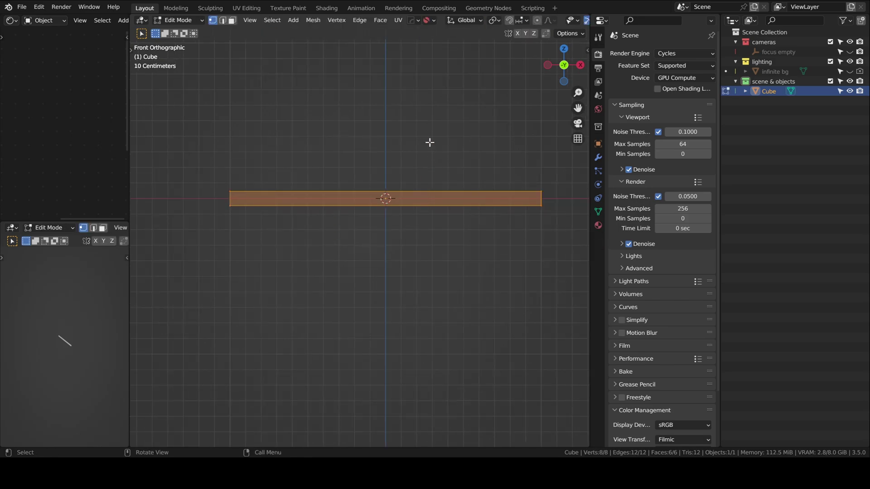
{"action": "key", "text": "ctrl+r"}
{"action": "left_click", "coordinate": [395, 195]}
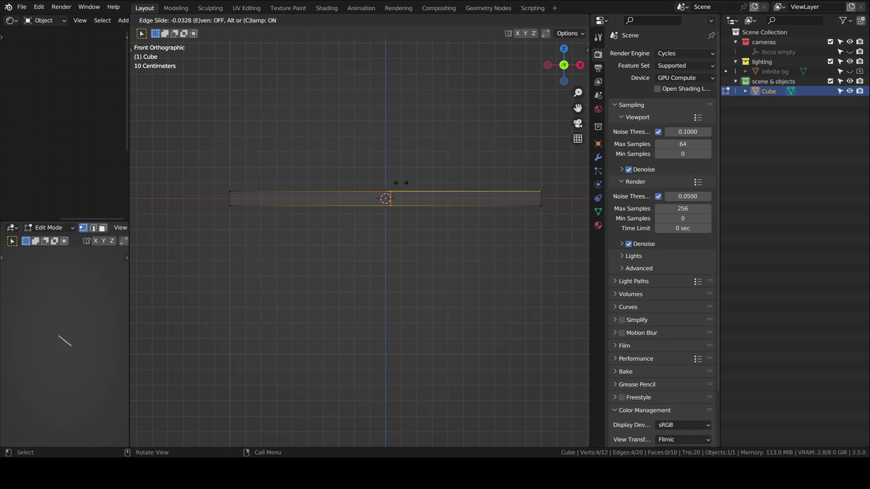
{"action": "right_click", "coordinate": [409, 176]}
- Delete the end vertices of the bar's +X half and return to Object Mode
{"action": "left_click_drag", "start_coordinate": [423, 141], "coordinate": [551, 284]}
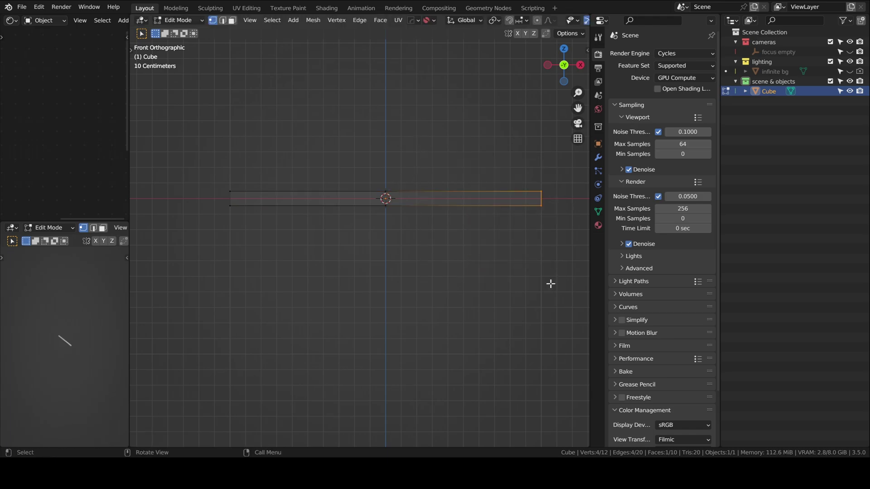
{"action": "key", "text": "x"}
{"action": "left_click", "coordinate": [529, 245]}
{"action": "key", "text": "ctrl+Tab"}
{"action": "left_click", "coordinate": [452, 175]}
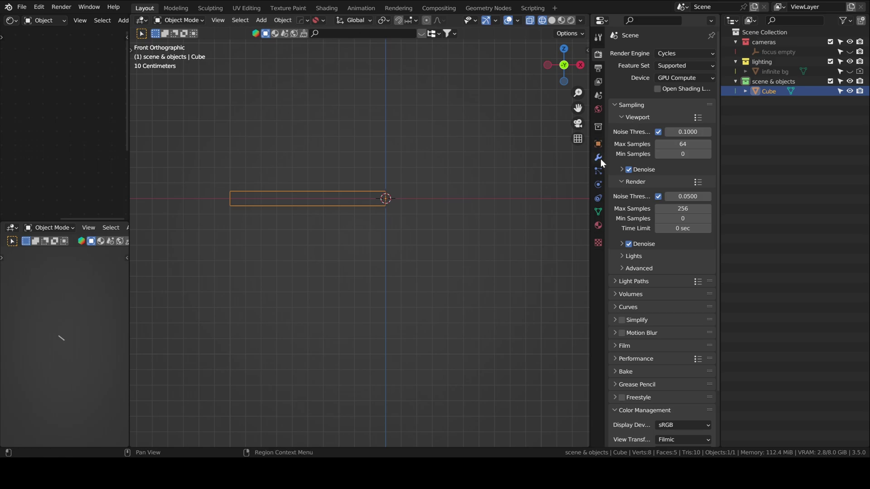
- Add a Mirror modifier on the X axis to the half bar and enable Clipping
{"action": "left_click", "coordinate": [598, 157]}
{"action": "left_click", "coordinate": [642, 56]}
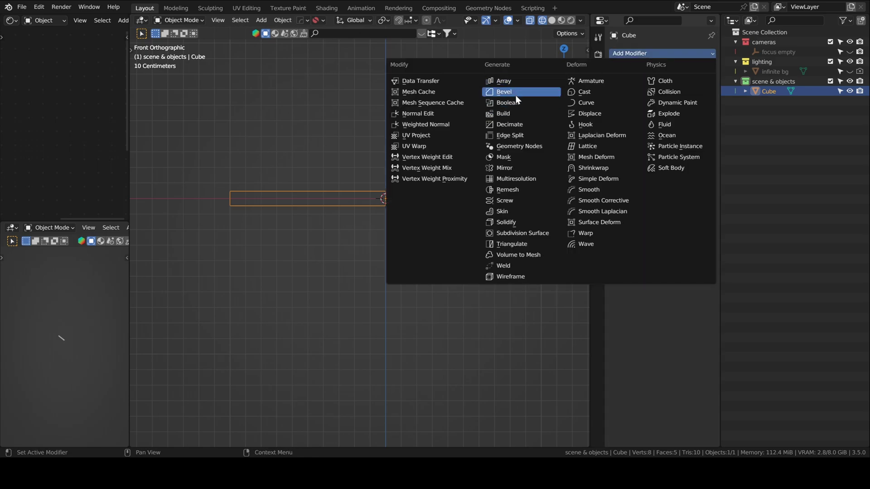
{"action": "left_click", "coordinate": [505, 168]}
{"action": "left_click", "coordinate": [655, 154]}
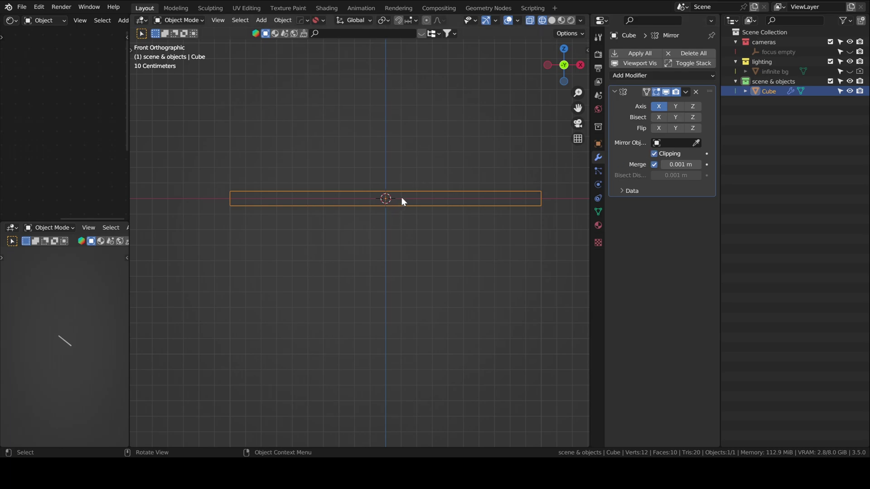
- Add a loop cut to the bar and slide it very close to the outer end
{"action": "key", "text": "Tab"}
{"action": "left_click", "coordinate": [388, 252]}
{"action": "left_click_drag", "start_coordinate": [387, 186], "coordinate": [373, 226]}
{"action": "key", "text": "ctrl+r"}
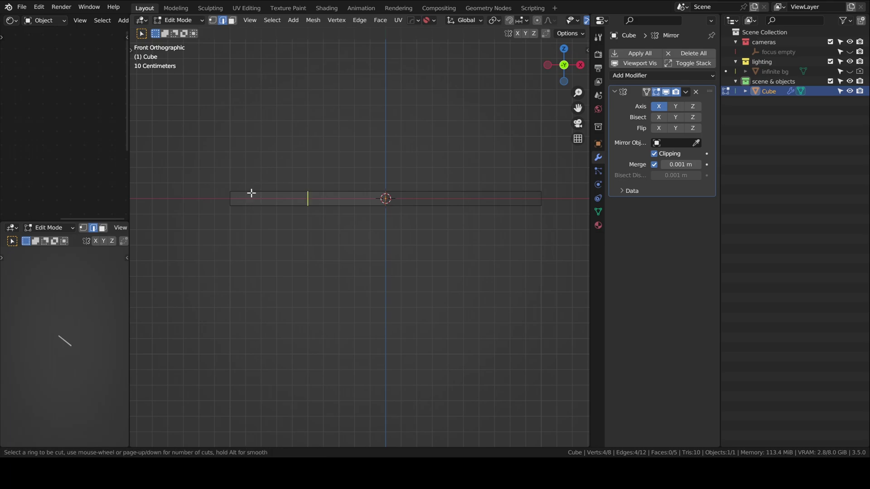
{"action": "left_click", "coordinate": [251, 194]}
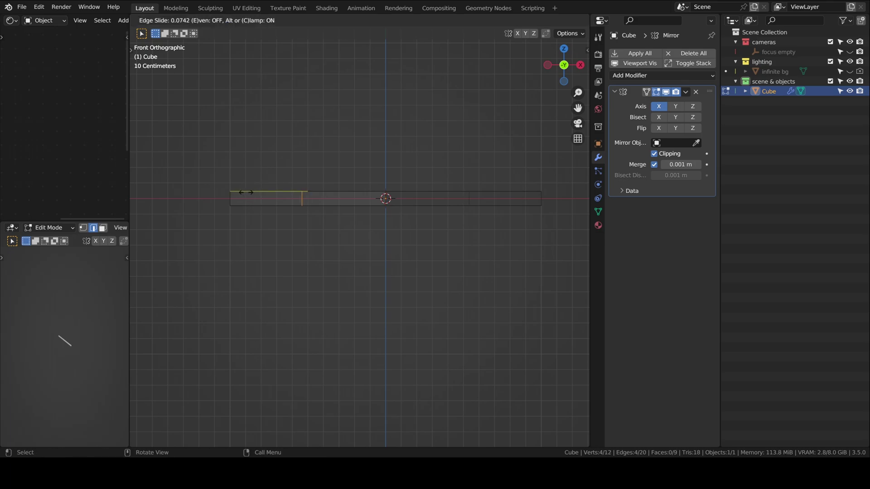
{"action": "left_click", "coordinate": [182, 198]}
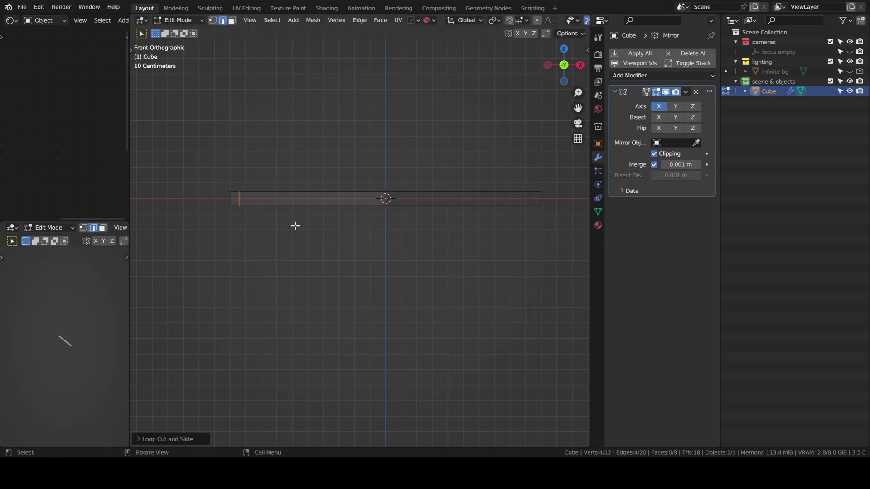
{"action": "key", "text": "g"}
{"action": "key", "text": "g"}
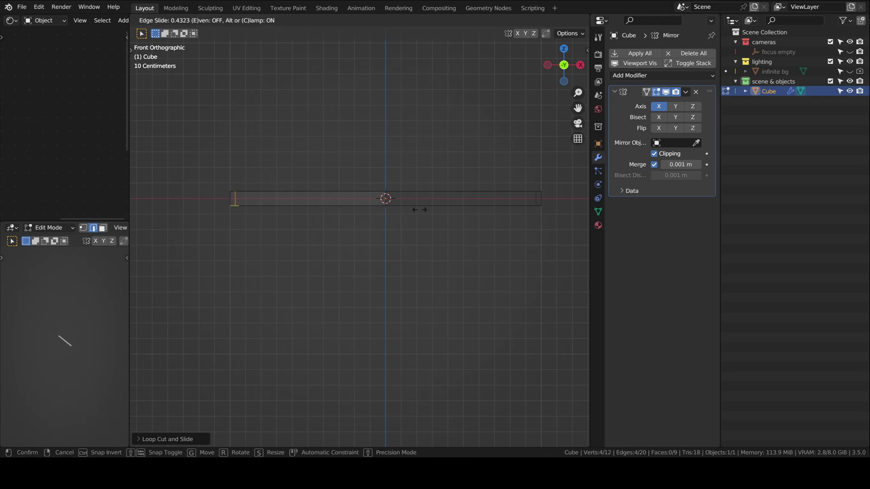
{"action": "left_click", "coordinate": [436, 211]}
- Extrude the ring of narrow side faces at the bar's outer end along their normals to form a raised cap
{"action": "scroll", "coordinate": [281, 224], "scroll_direction": "up", "scroll_amount": 2}
{"action": "middle_click_drag", "start_coordinate": [176, 207], "coordinate": [320, 241], "text": "shift"}
{"action": "scroll", "coordinate": [320, 241], "scroll_direction": "up", "scroll_amount": 2}
{"action": "key", "text": "Tab"}
{"action": "key", "text": "Tab"}
{"action": "left_click", "coordinate": [390, 247]}
{"action": "left_click", "coordinate": [302, 190], "text": "alt"}
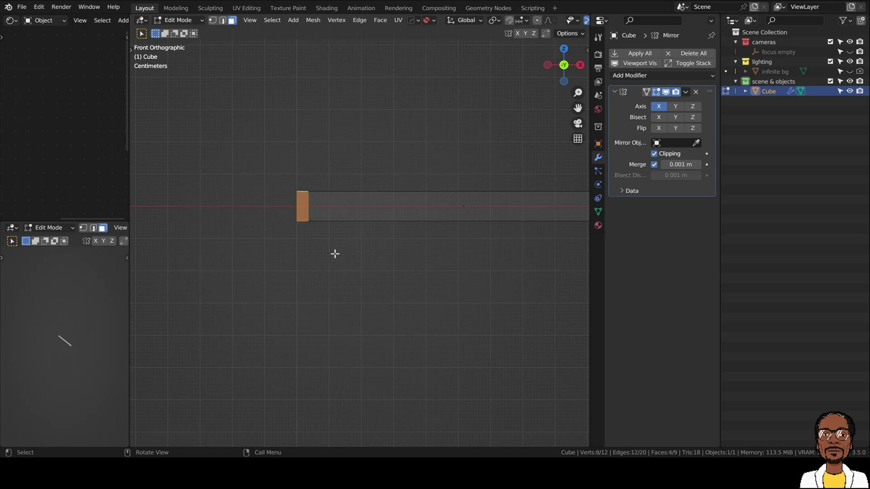
{"action": "key", "text": "alt+z"}
{"action": "key", "text": "alt+z"}
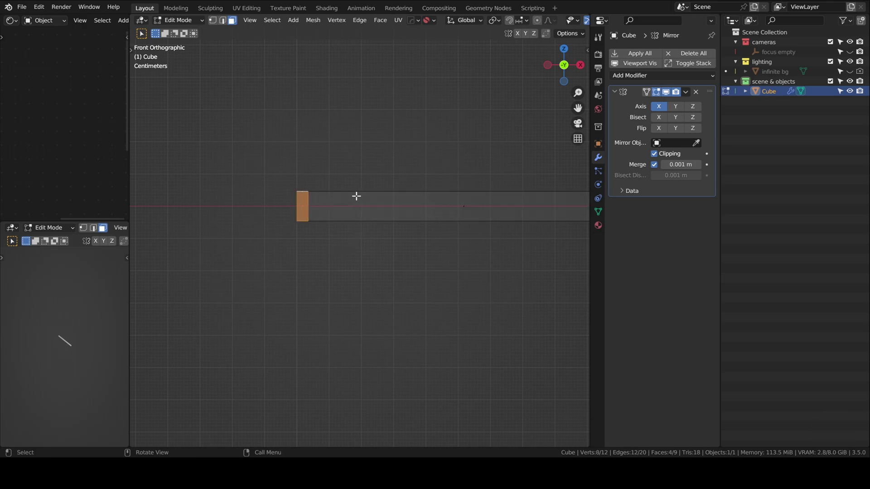
{"action": "key", "text": "alt+e"}
{"action": "left_click", "coordinate": [346, 190]}
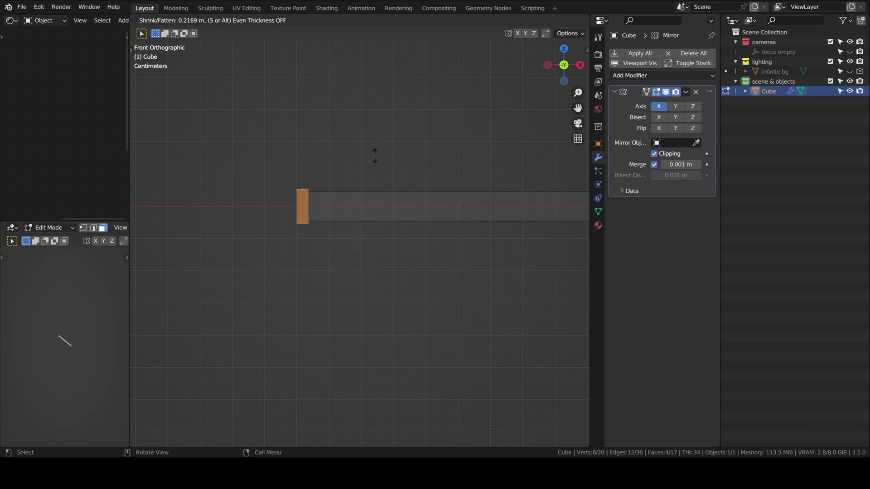
{"action": "left_click", "coordinate": [475, 118]}
- Return to Object Mode, turn off X-ray, and collapse the Mirror modifier's settings with the bar selected
{"action": "middle_click_drag", "start_coordinate": [364, 228], "coordinate": [444, 245]}
{"action": "key", "text": "Tab"}
{"action": "left_click", "coordinate": [450, 118]}
{"action": "middle_click_drag", "start_coordinate": [406, 208], "coordinate": [394, 215]}
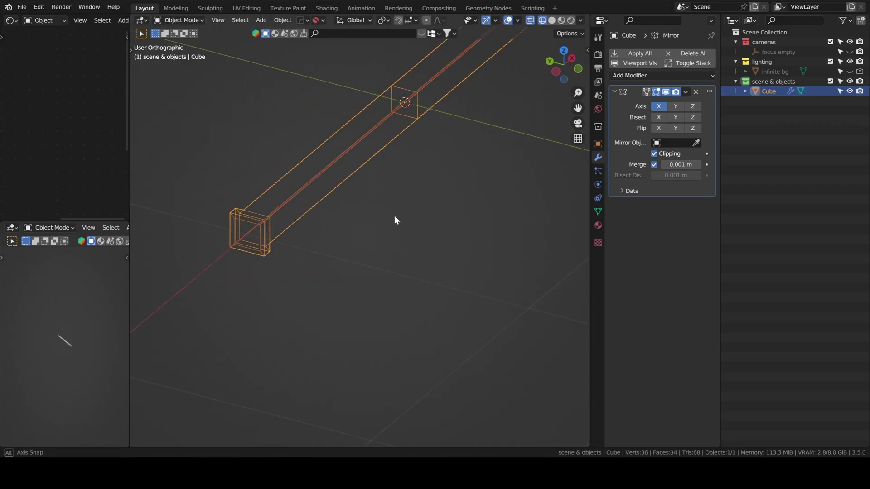
{"action": "key", "text": "alt+z"}
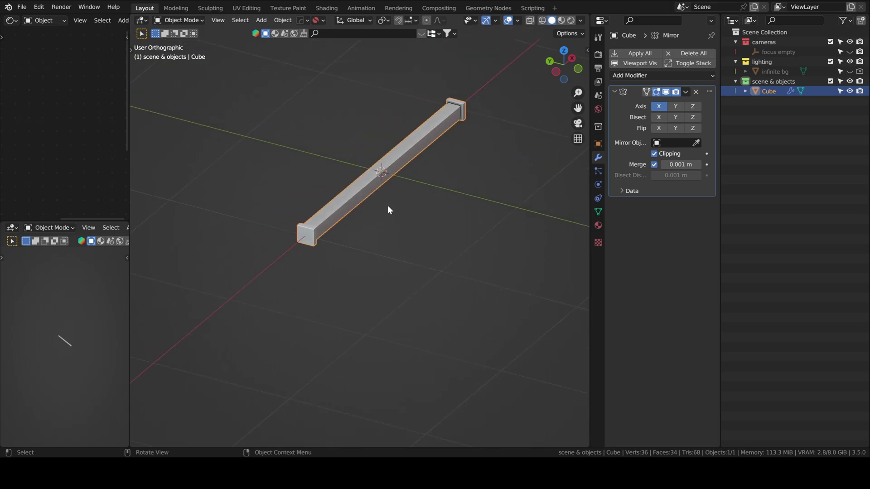
{"action": "key", "text": "alt+a"}
{"action": "mouse_move", "coordinate": [385, 230]}
{"action": "middle_mouse_down"}
{"action": "mouse_move", "coordinate": [375, 214]}
{"action": "mouse_move", "coordinate": [486, 199]}
{"action": "mouse_move", "coordinate": [507, 182]}
{"action": "middle_mouse_up"}
{"action": "key", "text": "a"}
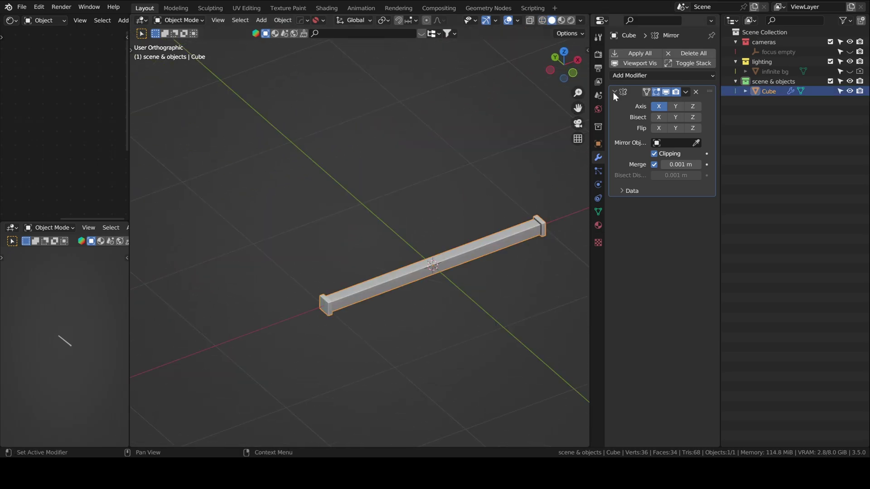
{"action": "left_click", "coordinate": [614, 92]}
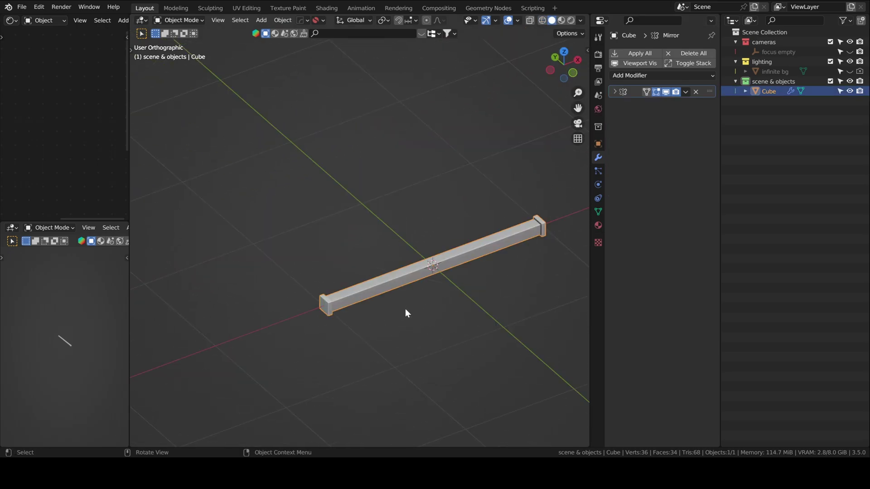
- Create a new material on the bar and name it "body"
{"action": "key", "text": "ctrl+Tab"}
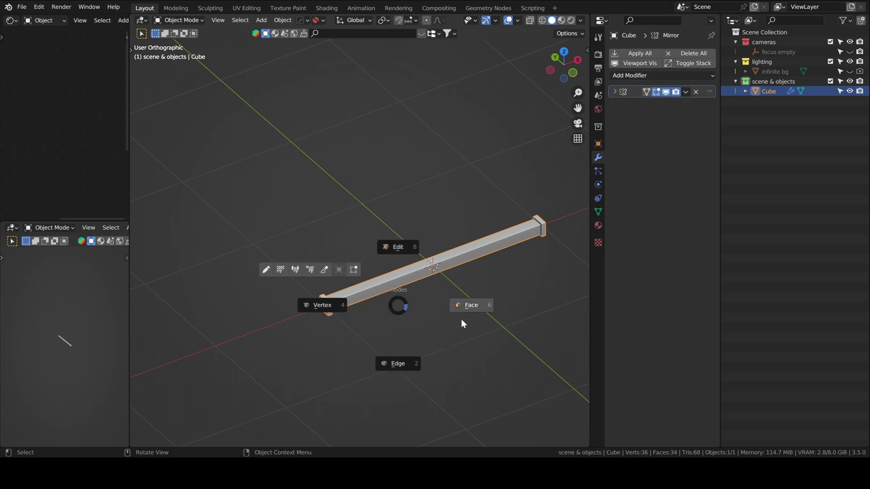
{"action": "left_click", "coordinate": [393, 311]}
{"action": "left_click", "coordinate": [598, 225]}
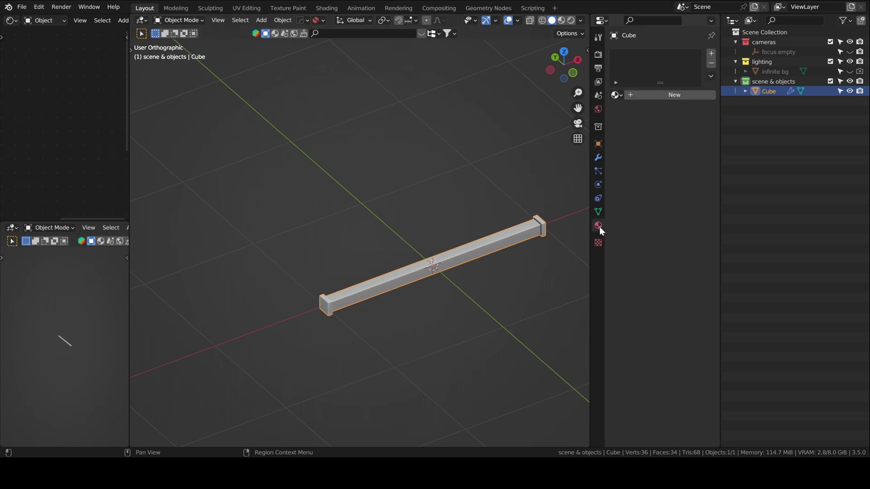
{"action": "left_click", "coordinate": [660, 96]}
{"action": "type", "text": "body"}
{"action": "key", "text": "Return"}
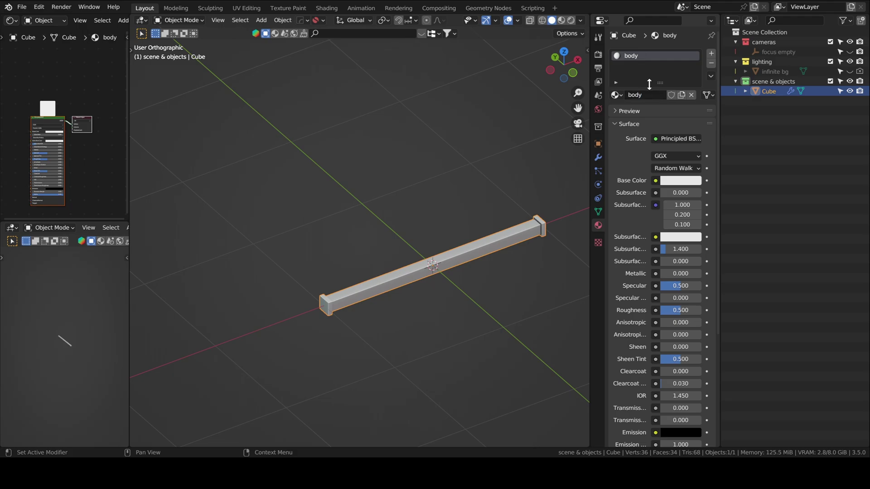
- Select all faces of the bar's end cap in Edit Mode and add a second material slot
{"action": "key", "text": "Tab"}
{"action": "left_click", "coordinate": [334, 291]}
{"action": "key", "text": "Tab"}
{"action": "left_click", "coordinate": [331, 305], "text": "alt"}
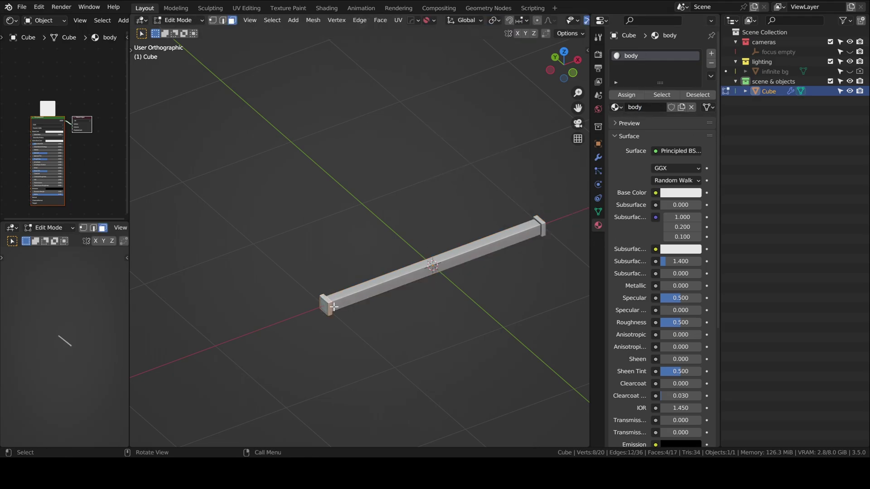
{"action": "left_click", "coordinate": [331, 303], "text": "shift"}
{"action": "key", "text": "KP_Decimal"}
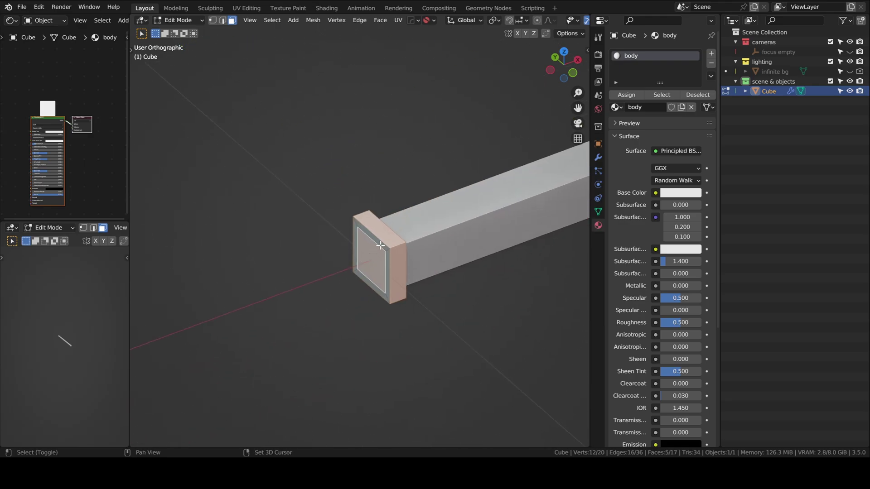
{"action": "left_click", "coordinate": [386, 250], "text": "alt+shift"}
{"action": "middle_click_drag", "start_coordinate": [418, 258], "coordinate": [458, 272]}
{"action": "left_click", "coordinate": [368, 248], "text": "alt+shift"}
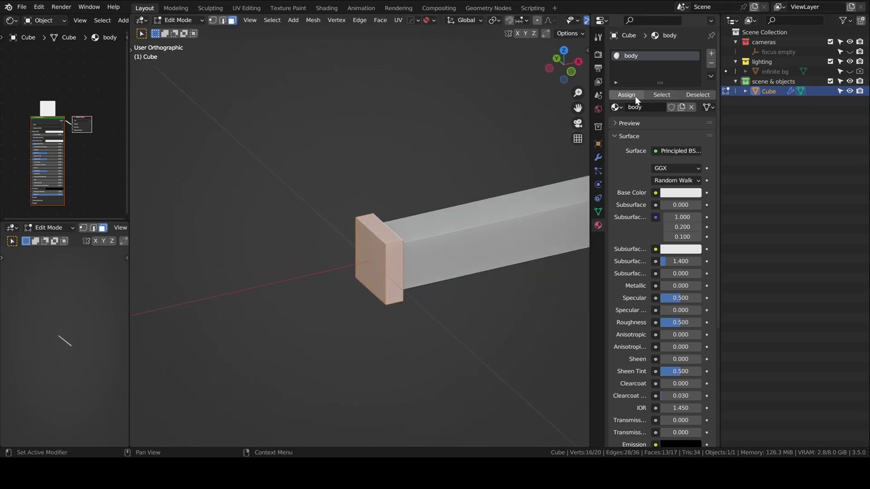
{"action": "left_click", "coordinate": [711, 53]}
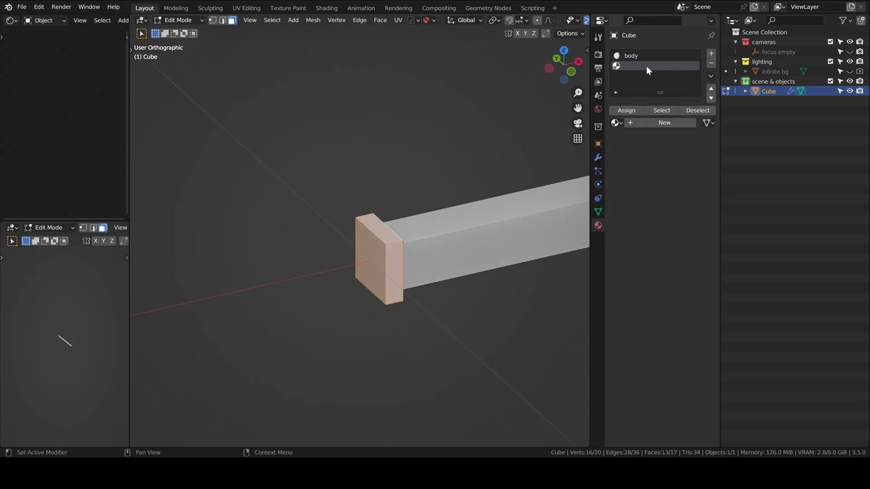
- Create a material named "tip" in the new slot with a black base color, assign it to the end cap, and return to Object Mode
{"action": "double_click", "coordinate": [645, 122]}
{"action": "type", "text": "tip"}
{"action": "key", "text": "Return"}
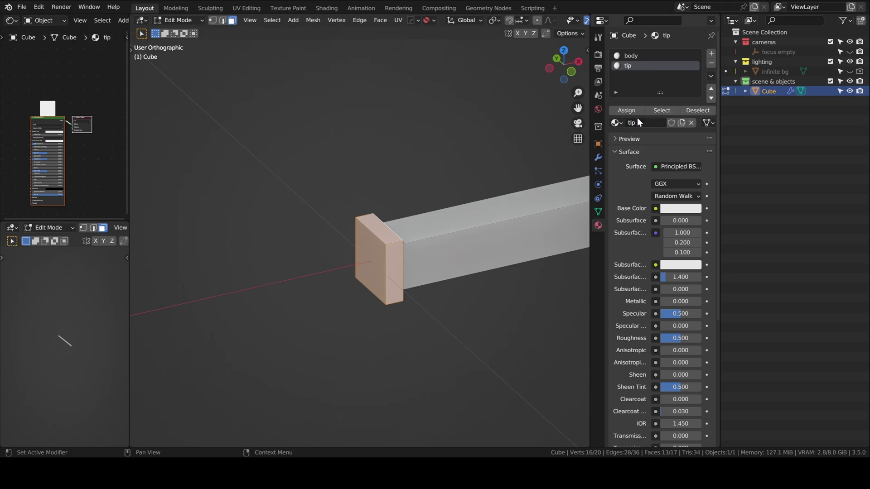
{"action": "left_click", "coordinate": [681, 210]}
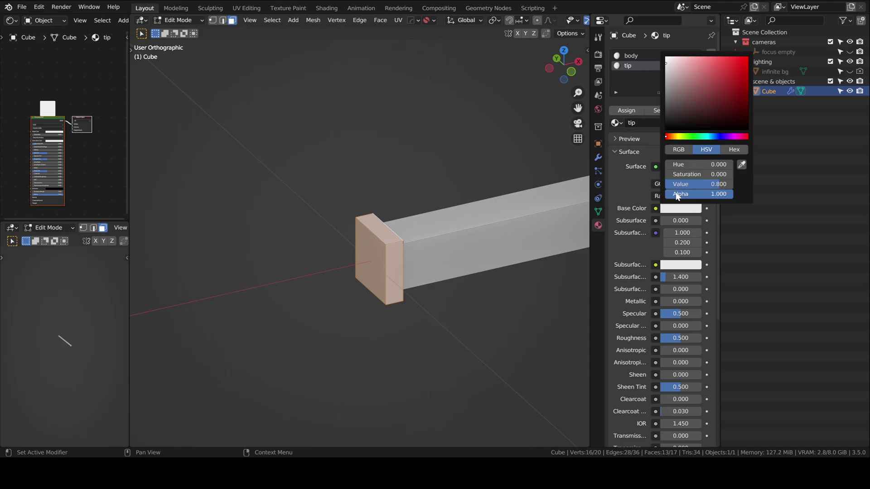
{"action": "left_click_drag", "start_coordinate": [670, 67], "coordinate": [666, 130]}
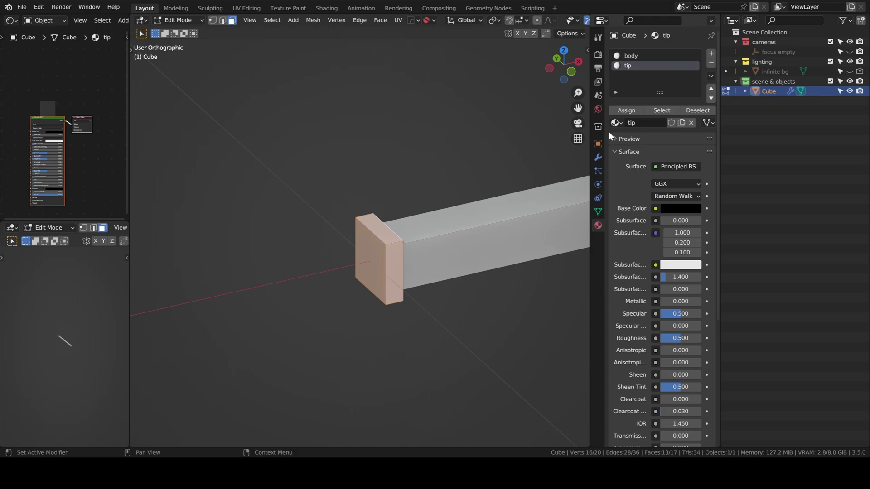
{"action": "key", "text": "Tab"}
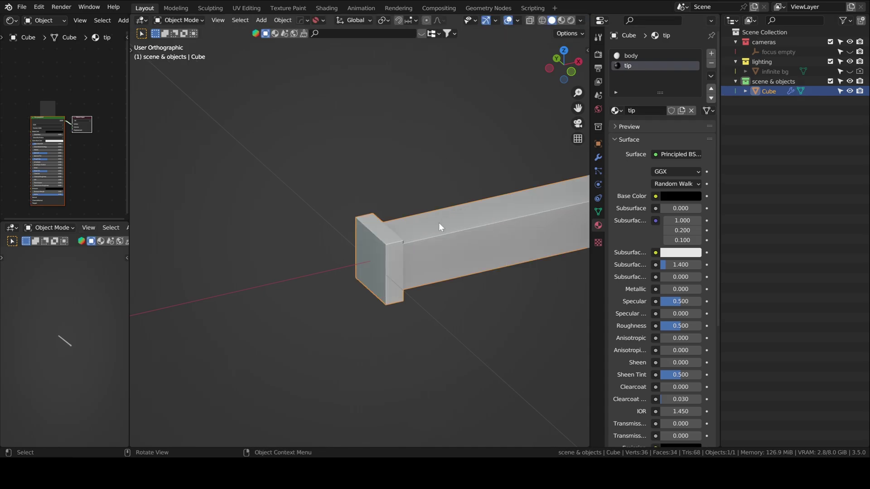
- Preview the bar with its two materials in rendered viewport shading
{"action": "middle_click_drag", "start_coordinate": [438, 222], "coordinate": [434, 222]}
{"action": "key", "text": "z"}
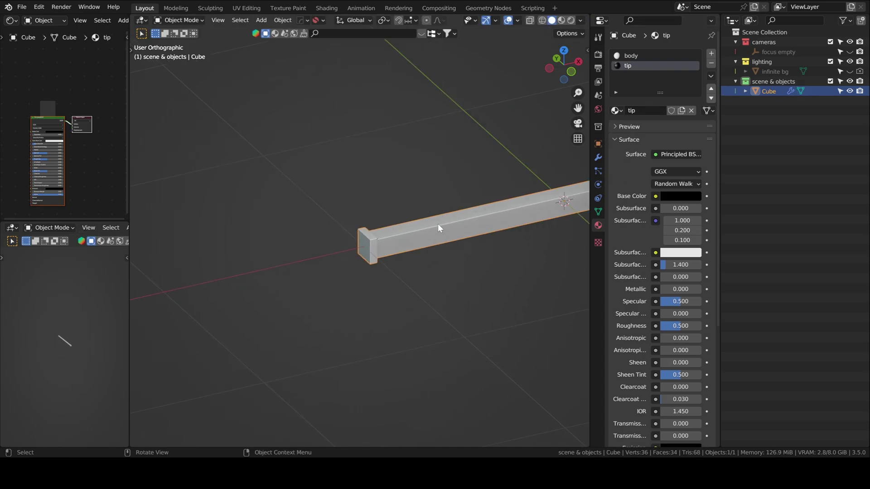
{"action": "key", "text": "z"}
{"action": "left_click", "coordinate": [504, 187]}
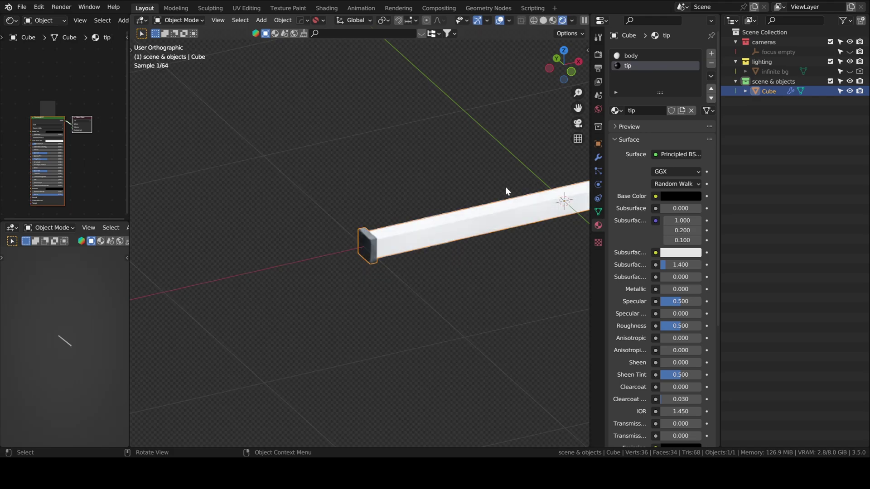
- Bevel the end cap's four corner edges in Edit Mode with 3 segments and a width of about 0.01 m
{"action": "middle_click_drag", "start_coordinate": [404, 253], "coordinate": [370, 242], "text": "shift"}
{"action": "scroll", "coordinate": [363, 257], "scroll_direction": "up", "scroll_amount": 2}
{"action": "scroll", "coordinate": [362, 257], "scroll_direction": "up", "scroll_amount": 5}
{"action": "key", "text": "Tab"}
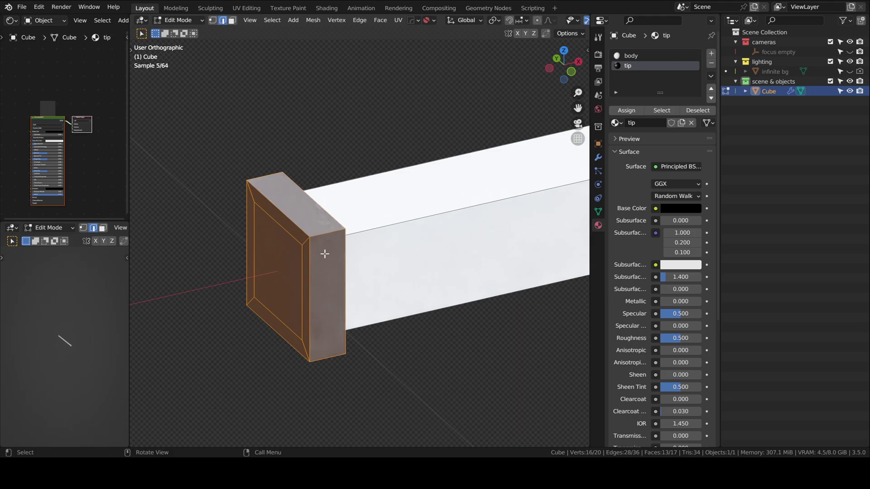
{"action": "left_click", "coordinate": [325, 234], "text": "alt"}
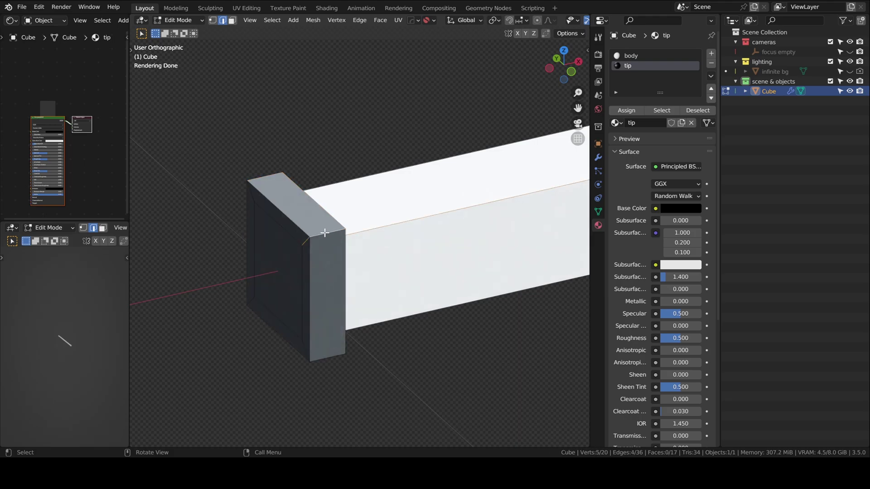
{"action": "left_click", "coordinate": [367, 294], "text": "ctrl+alt"}
{"action": "key", "text": "ctrl+b"}
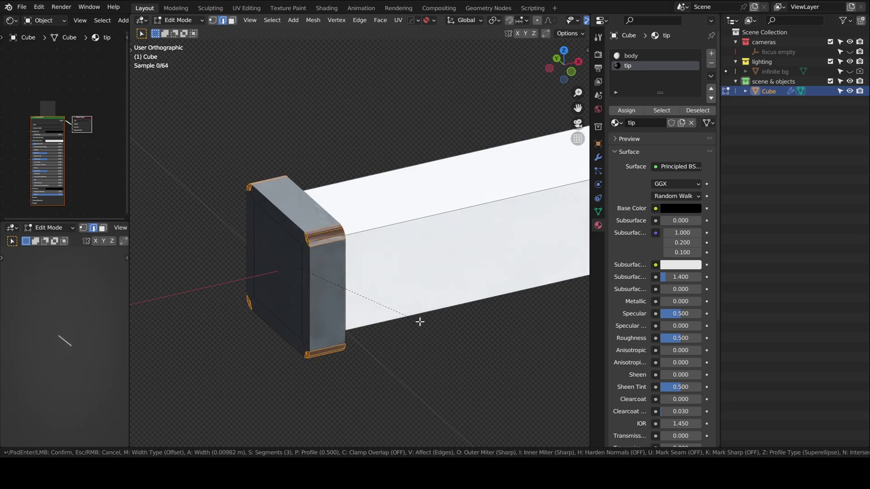
{"action": "left_click", "coordinate": [422, 319]}
- Return to Object Mode and apply Shade Smooth to the bar
{"action": "key", "text": "Tab"}
{"action": "middle_click_drag", "start_coordinate": [419, 315], "coordinate": [373, 247]}
{"action": "right_click", "coordinate": [396, 215]}
{"action": "left_click", "coordinate": [395, 214]}
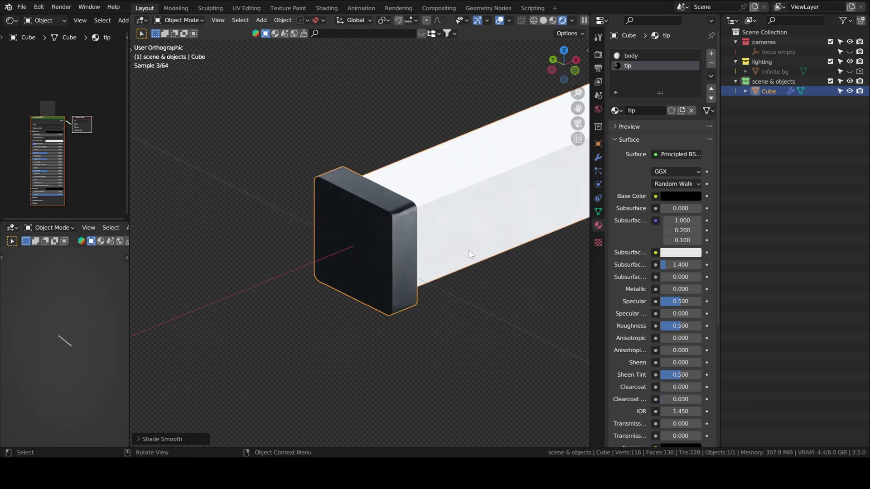
- Lower the tip material's roughness to about 0.246
{"action": "scroll", "coordinate": [462, 260], "scroll_direction": "down", "scroll_amount": 6}
{"action": "middle_click_drag", "start_coordinate": [461, 260], "coordinate": [399, 324], "text": "shift"}
{"action": "scroll", "coordinate": [410, 288], "scroll_direction": "down", "scroll_amount": 4}
{"action": "scroll", "coordinate": [424, 285], "scroll_direction": "up", "scroll_amount": 2}
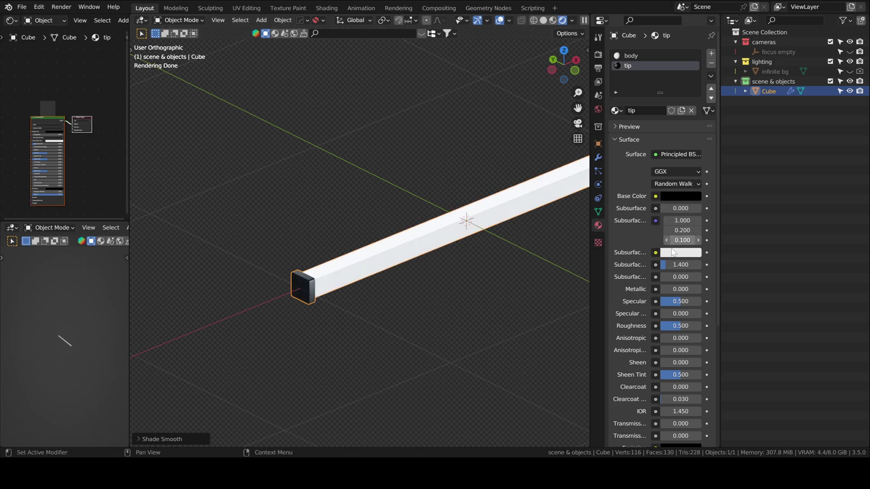
{"action": "left_click_drag", "start_coordinate": [676, 326], "coordinate": [634, 326]}
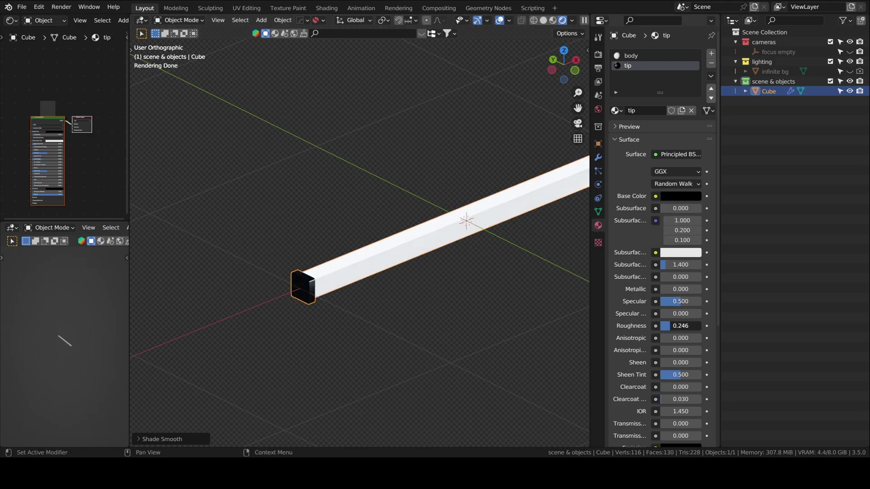
{"action": "scroll", "coordinate": [335, 313], "scroll_direction": "up", "scroll_amount": 4}
{"action": "scroll", "coordinate": [429, 331], "scroll_direction": "down", "scroll_amount": 4}
- Make the body material orange with Metallic 1.000, Specular 1.000 and Roughness 0.336, and show the bar from the front in solid shading
{"action": "left_click", "coordinate": [631, 55]}
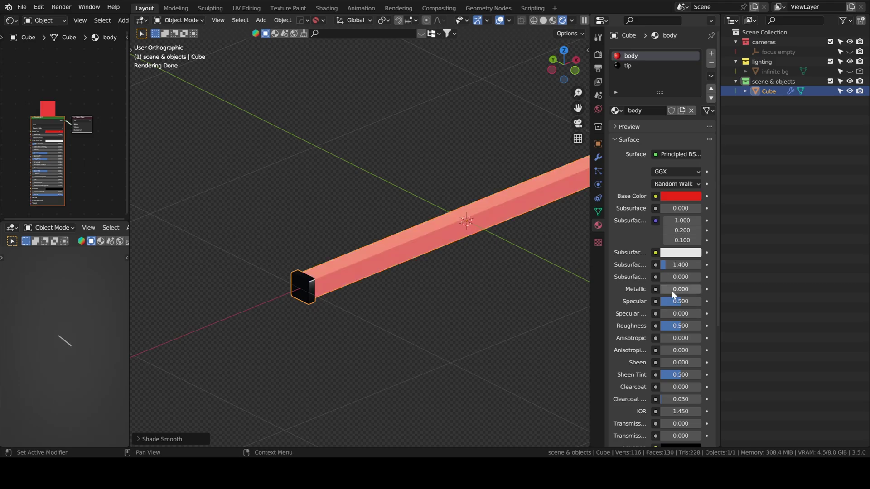
{"action": "key", "text": "KP_1"}
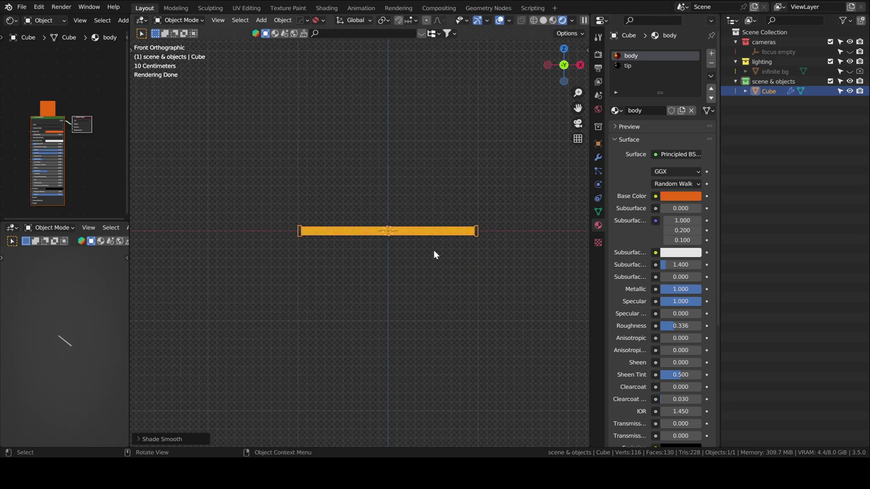
{"action": "scroll", "coordinate": [428, 250], "scroll_direction": "up", "scroll_amount": 2}
{"action": "key", "text": "z"}
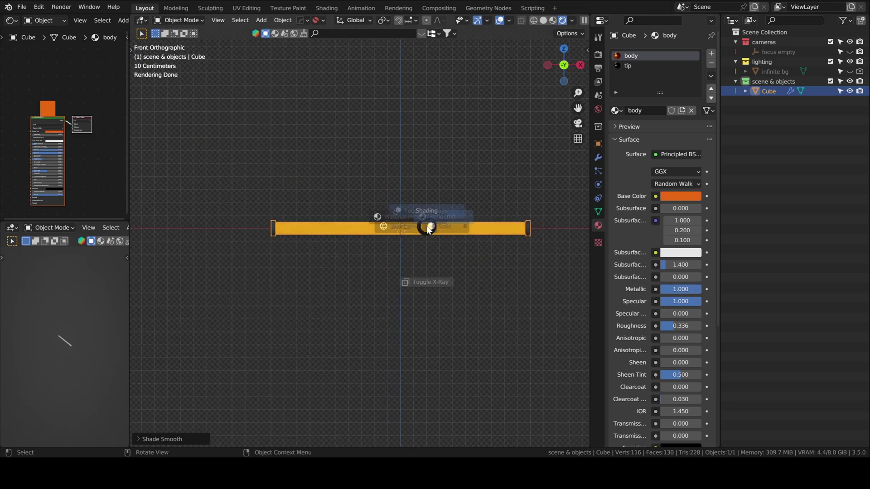
{"action": "left_click", "coordinate": [497, 227]}
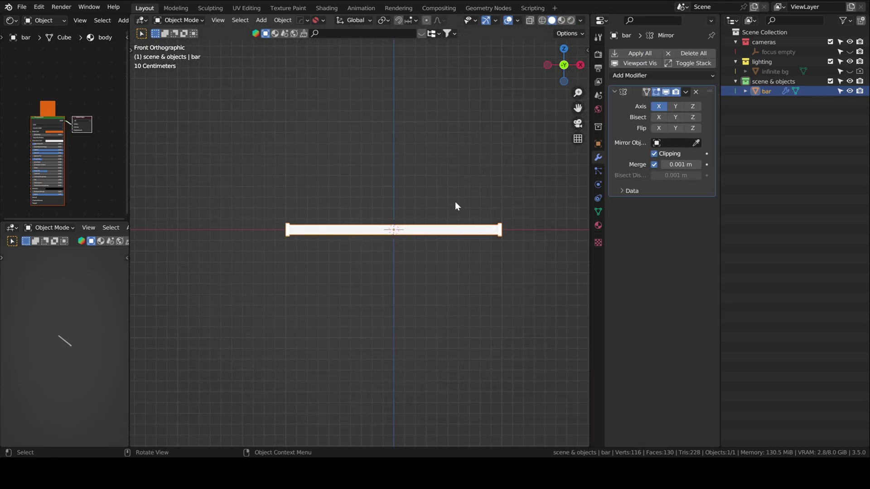
- Duplicate the bar, rotate the copy upright, and move it so its lower end overlaps the horizontal bar's left end
{"action": "key", "text": "shift+d"}
{"action": "key", "text": "r"}
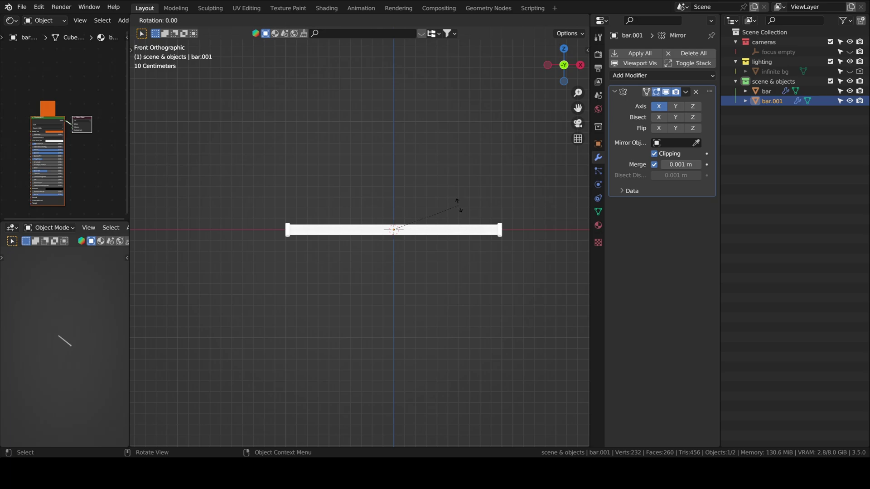
{"action": "left_click", "coordinate": [370, 160]}
{"action": "middle_click_drag", "start_coordinate": [412, 197], "coordinate": [412, 243], "text": "shift"}
{"action": "key", "text": "g"}
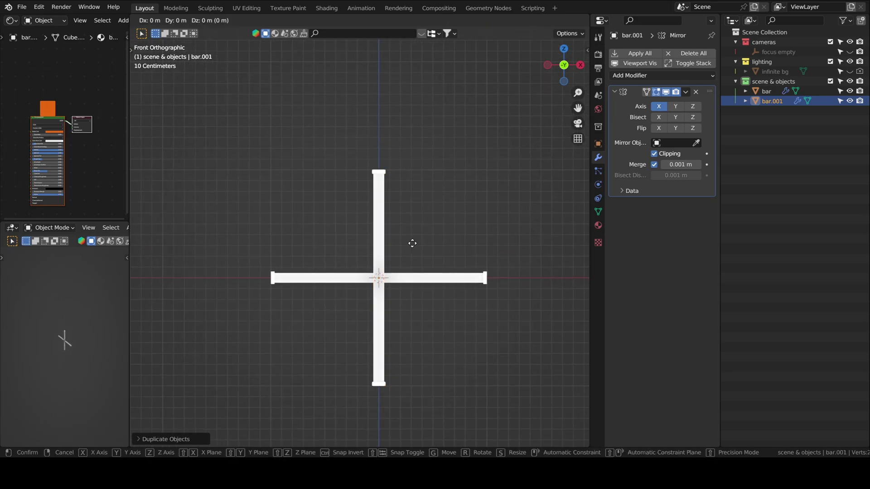
{"action": "left_click", "coordinate": [319, 142]}
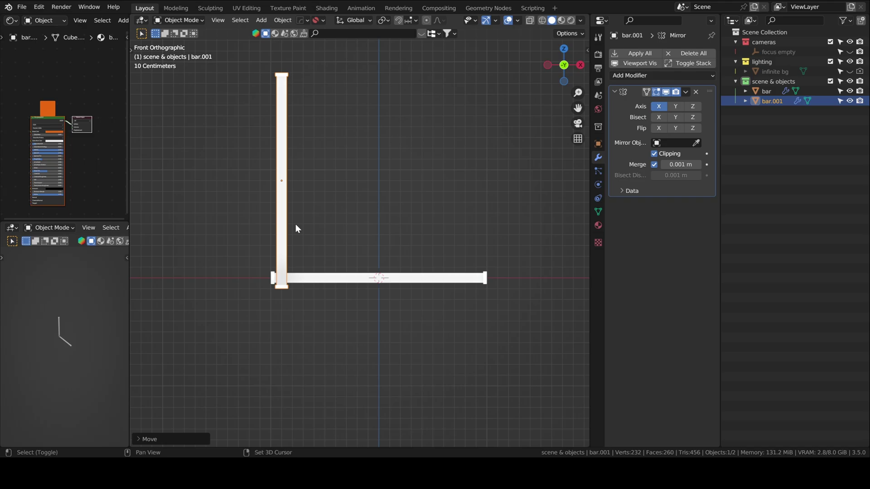
- Duplicate the vertical bar along the X axis to the horizontal bar's opposite end
{"action": "key", "text": "shift+d"}
{"action": "key", "text": "x"}
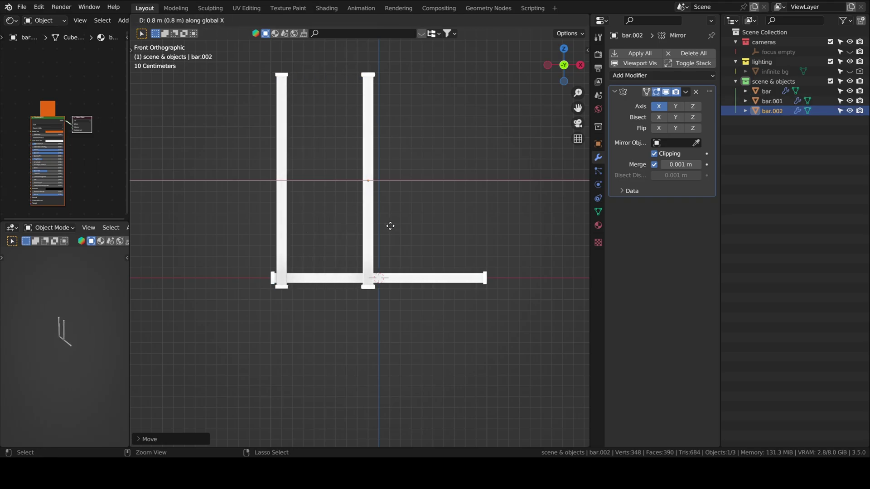
{"action": "left_click", "coordinate": [491, 218]}
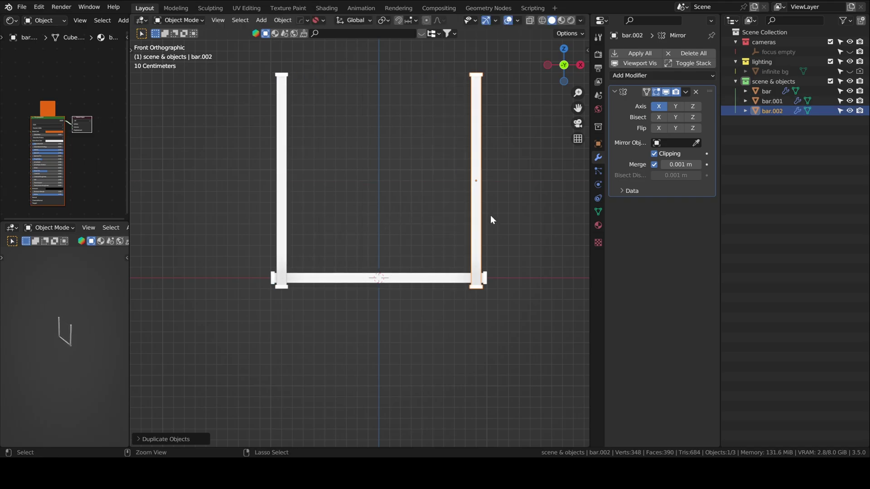
- Duplicate the horizontal bar upward along the Z axis to close the square frame across the vertical bars' upper ends
{"action": "left_click", "coordinate": [366, 284]}
{"action": "key", "text": "shift+d"}
{"action": "key", "text": "z"}
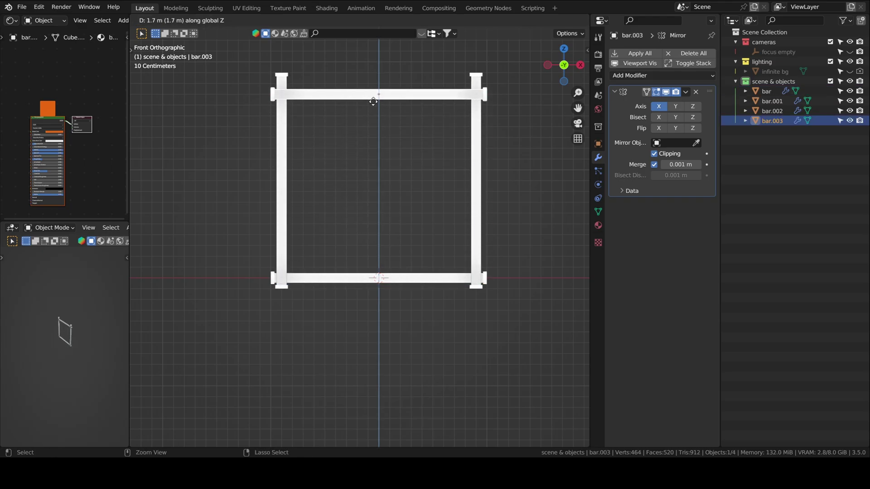
{"action": "left_click", "coordinate": [375, 89]}
- Examine the overlapping bar surfaces at the frame's lower corner in both rendered and solid shading
{"action": "middle_click_drag", "start_coordinate": [491, 186], "coordinate": [426, 277]}
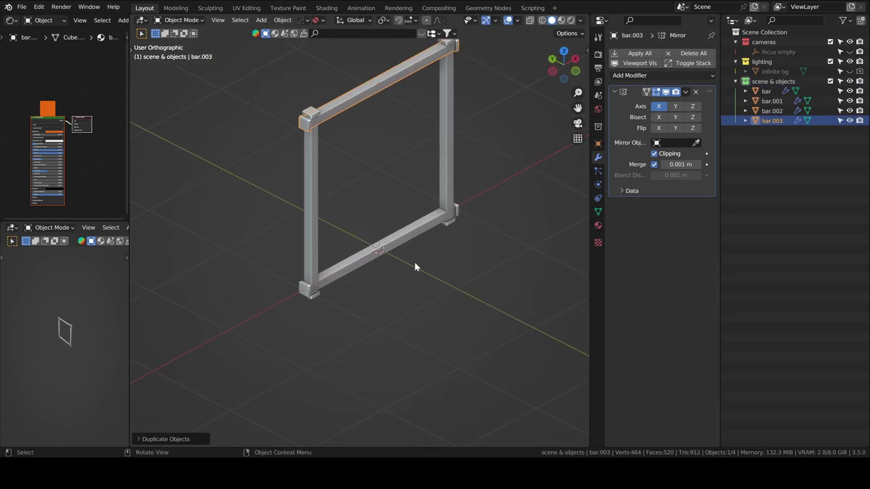
{"action": "left_click", "coordinate": [434, 281]}
{"action": "scroll", "coordinate": [309, 322], "scroll_direction": "up", "scroll_amount": 5}
{"action": "middle_click_drag", "start_coordinate": [308, 322], "coordinate": [385, 278], "text": "shift"}
{"action": "scroll", "coordinate": [384, 278], "scroll_direction": "down", "scroll_amount": 2}
{"action": "scroll", "coordinate": [341, 308], "scroll_direction": "up", "scroll_amount": 7}
{"action": "scroll", "coordinate": [341, 307], "scroll_direction": "down", "scroll_amount": 4}
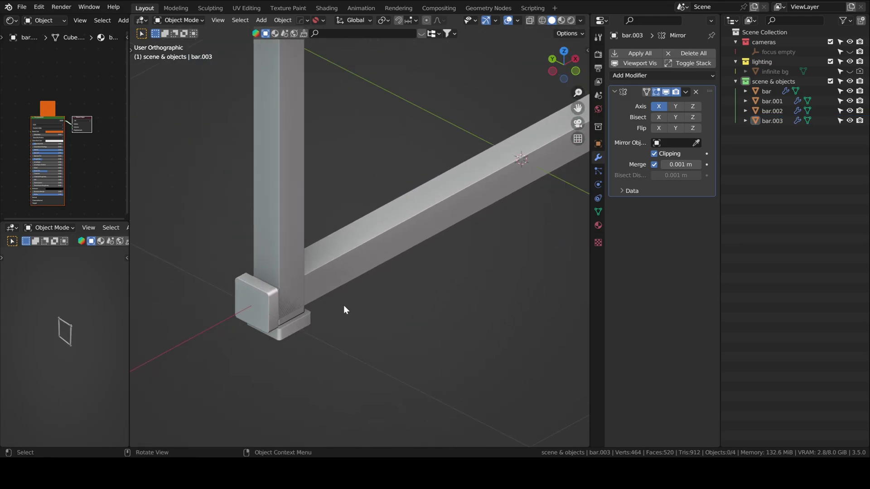
{"action": "key", "text": "z"}
{"action": "left_click", "coordinate": [426, 259]}
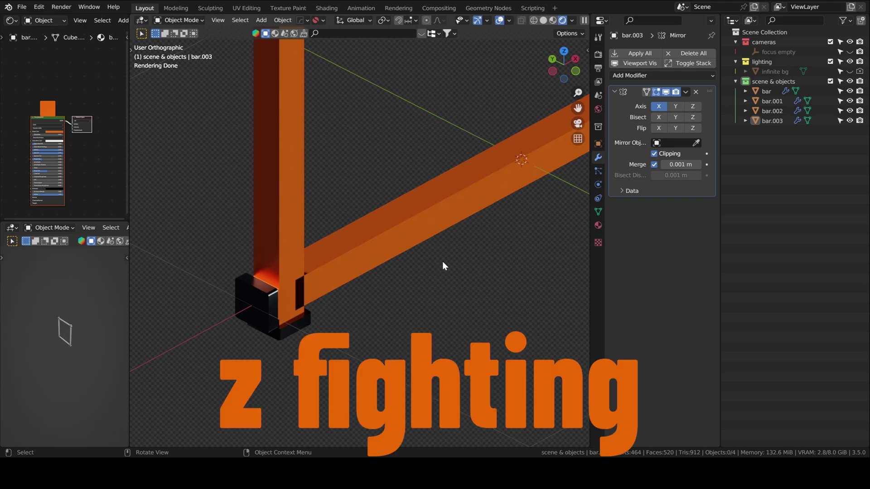
{"action": "key", "text": "z"}
{"action": "left_click", "coordinate": [483, 253]}
{"action": "scroll", "coordinate": [483, 254], "scroll_direction": "down", "scroll_amount": 3}
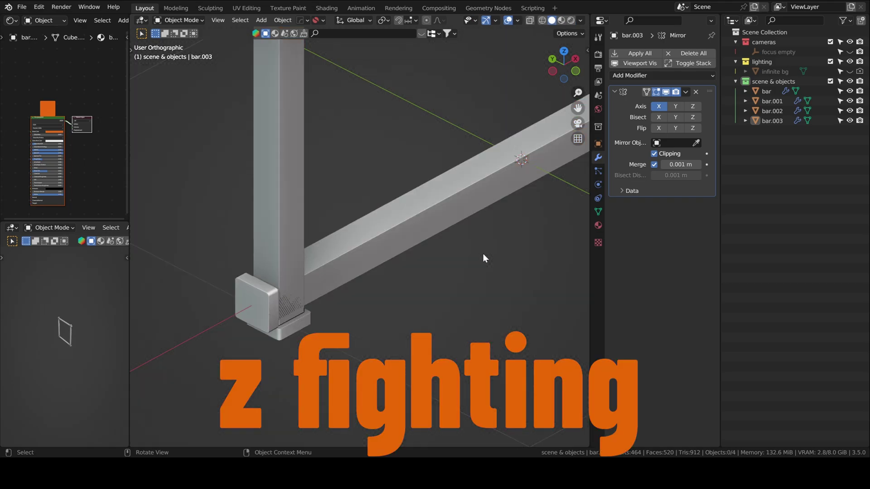
{"action": "middle_click_drag", "start_coordinate": [441, 261], "coordinate": [237, 325]}
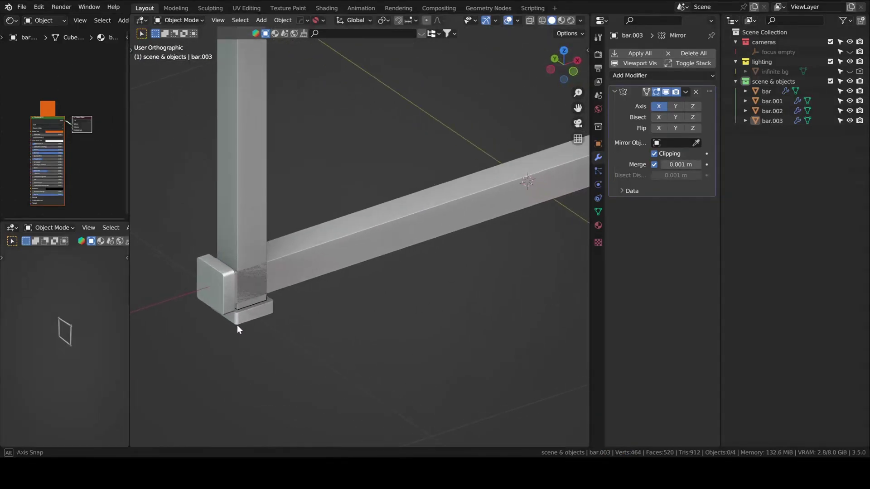
- Select both horizontal bars and scale them slightly along the Y axis to about 0.993
{"action": "scroll", "coordinate": [372, 245], "scroll_direction": "down", "scroll_amount": 4}
{"action": "scroll", "coordinate": [371, 244], "scroll_direction": "down", "scroll_amount": 2}
{"action": "middle_click_drag", "start_coordinate": [372, 245], "coordinate": [322, 315], "text": "shift"}
{"action": "left_click", "coordinate": [366, 88]}
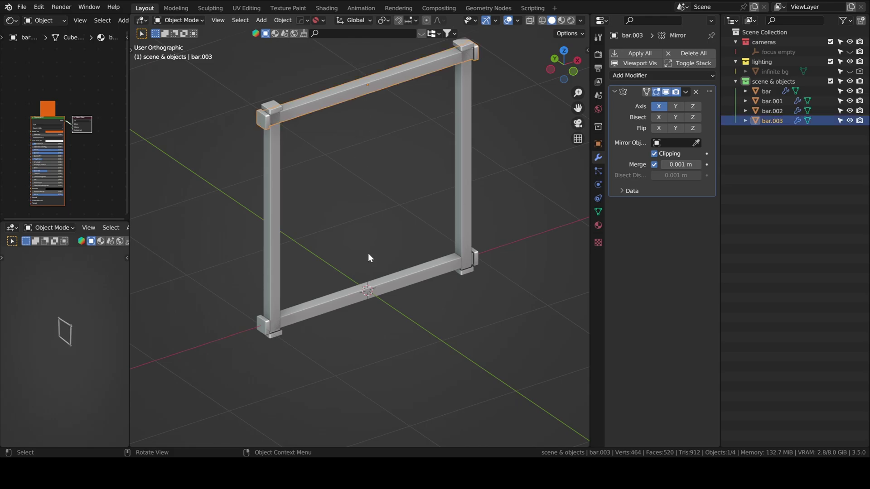
{"action": "left_click", "coordinate": [349, 300], "text": "shift"}
{"action": "scroll", "coordinate": [281, 384], "scroll_direction": "up", "scroll_amount": 5}
{"action": "key", "text": "s"}
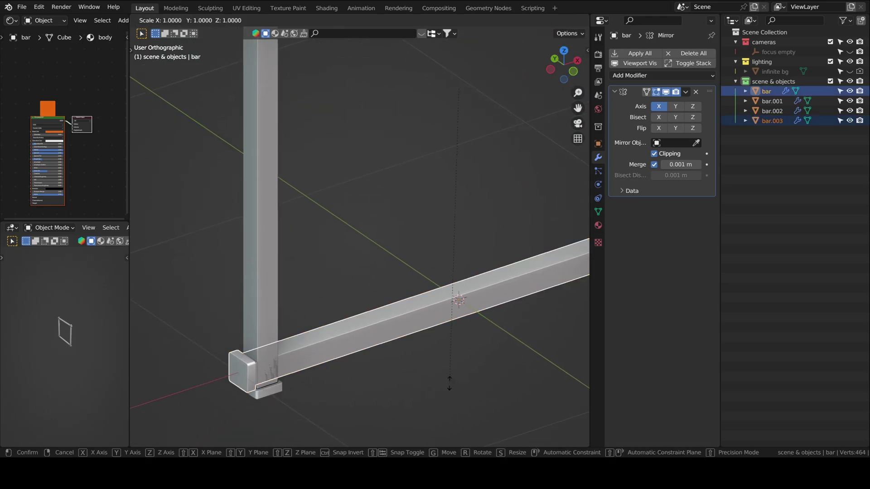
{"action": "key", "text": "y"}
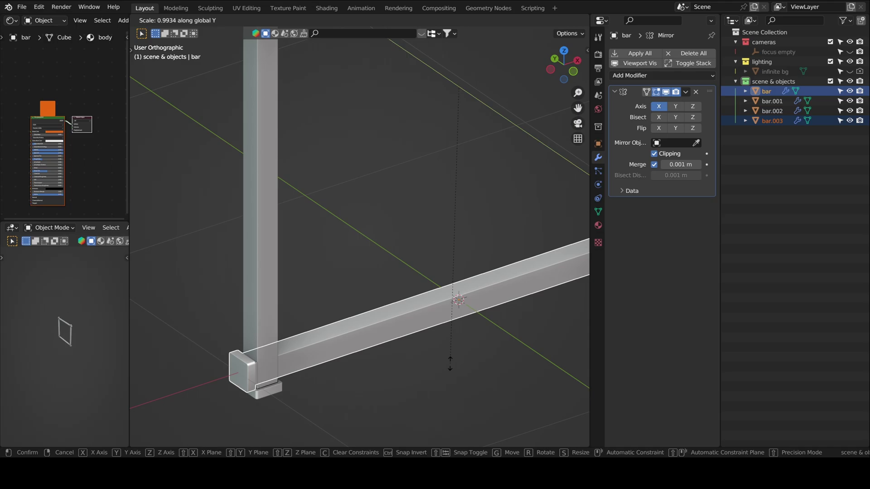
{"action": "left_click", "coordinate": [450, 363]}
{"action": "scroll", "coordinate": [450, 363], "scroll_direction": "down", "scroll_amount": 5}
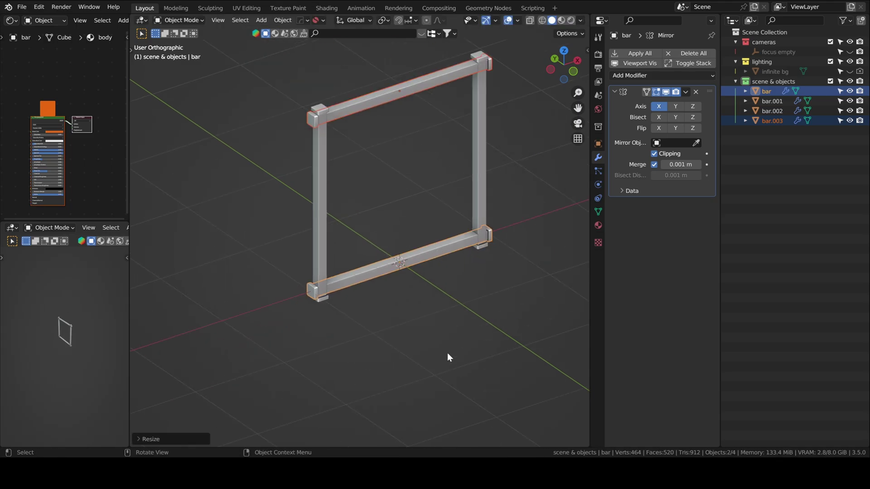
- Examine the frame's upper corner up close and the whole frame in rendered shading, ending in solid shading
{"action": "left_click", "coordinate": [447, 353]}
{"action": "scroll", "coordinate": [399, 286], "scroll_direction": "up", "scroll_amount": 3}
{"action": "middle_click_drag", "start_coordinate": [337, 209], "coordinate": [344, 257], "text": "shift"}
{"action": "scroll", "coordinate": [340, 240], "scroll_direction": "up", "scroll_amount": 2}
{"action": "middle_click_drag", "start_coordinate": [336, 226], "coordinate": [295, 194]}
{"action": "scroll", "coordinate": [334, 237], "scroll_direction": "down", "scroll_amount": 6}
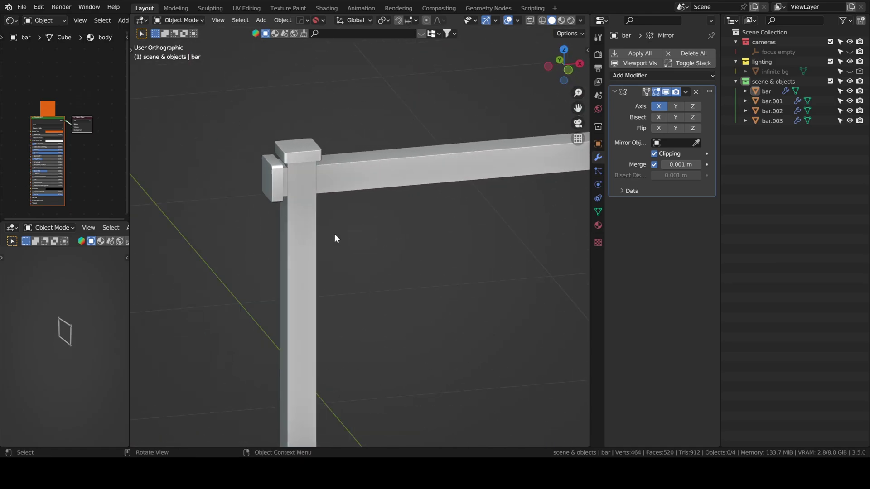
{"action": "middle_click_drag", "start_coordinate": [404, 311], "coordinate": [416, 296]}
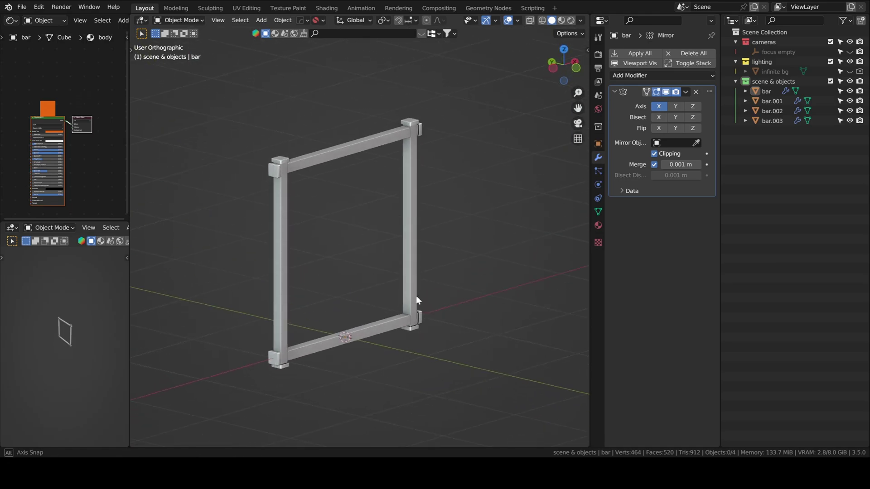
{"action": "key", "text": "z"}
{"action": "left_click", "coordinate": [474, 250]}
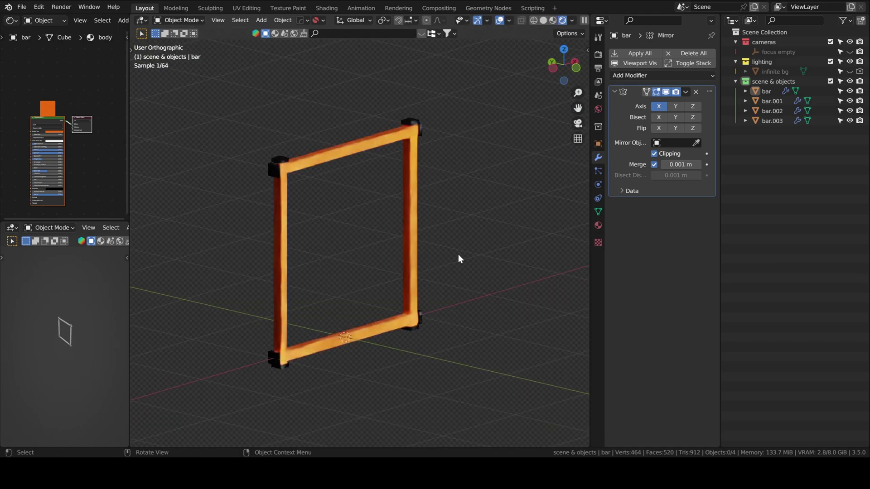
{"action": "key", "text": "z"}
{"action": "left_click", "coordinate": [469, 257]}
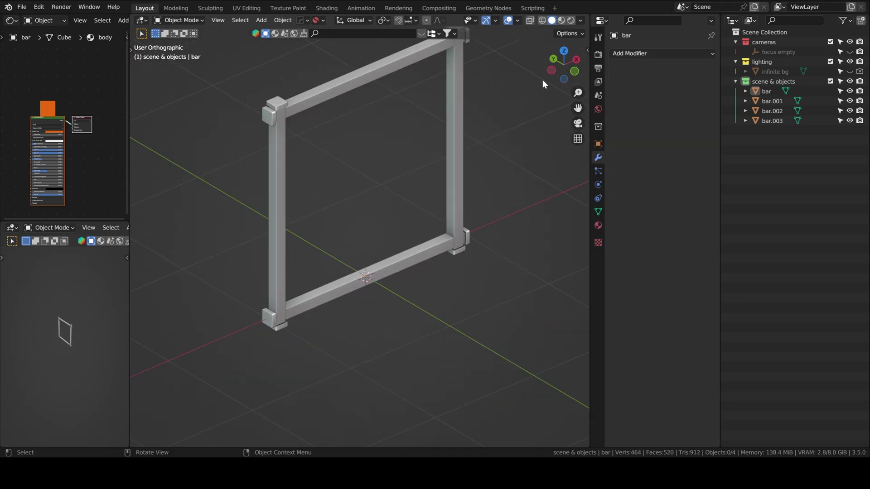
- Duplicate the frame's two vertical bars and rotate the copies 90 degrees about the X axis so they lie horizontally
{"action": "left_click", "coordinate": [553, 68]}
{"action": "left_click", "coordinate": [323, 198]}
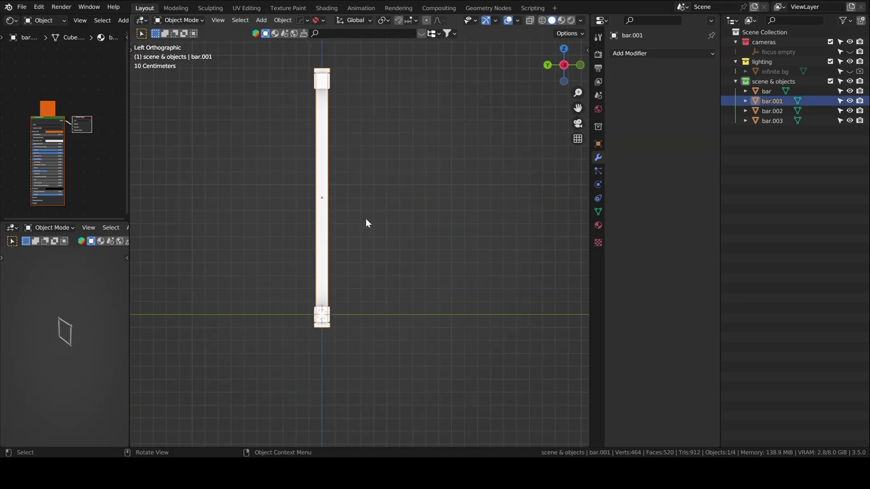
{"action": "middle_click_drag", "start_coordinate": [387, 220], "coordinate": [374, 224]}
{"action": "left_click", "coordinate": [373, 221], "text": "shift"}
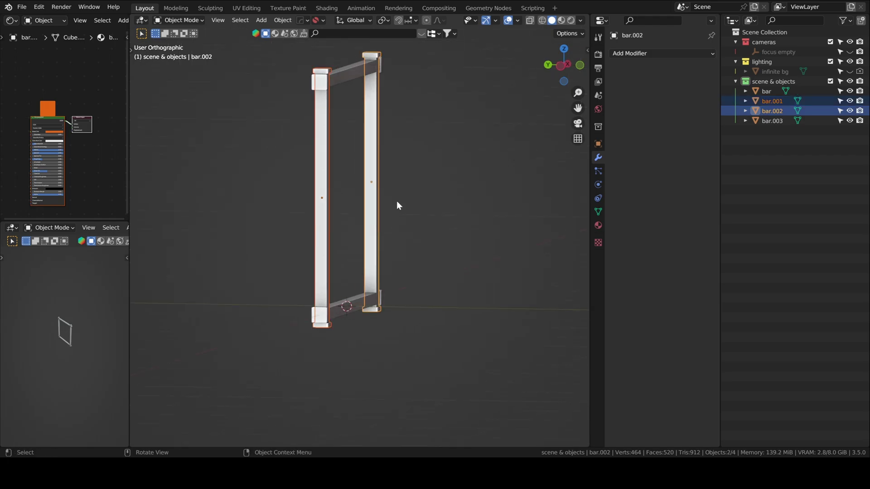
{"action": "left_click", "coordinate": [548, 68]}
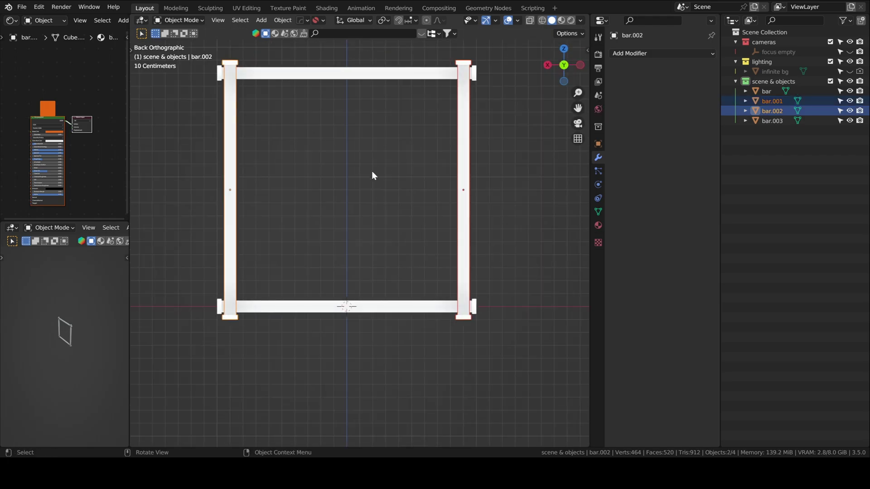
{"action": "left_click", "coordinate": [548, 65]}
{"action": "key", "text": "shift+d"}
{"action": "key", "text": "r"}
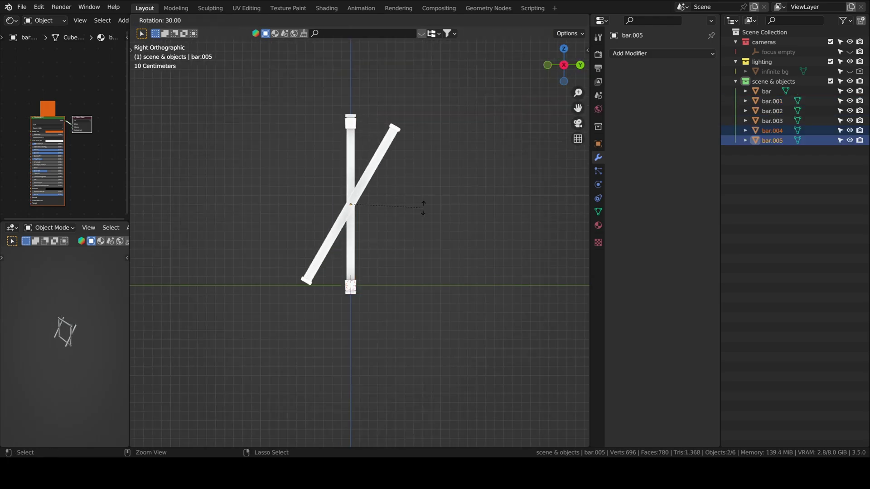
{"action": "key", "text": "Return"}
- Move the two rotated bars down to the frame's base so they extend along Y from its lower corners
{"action": "key", "text": "g"}
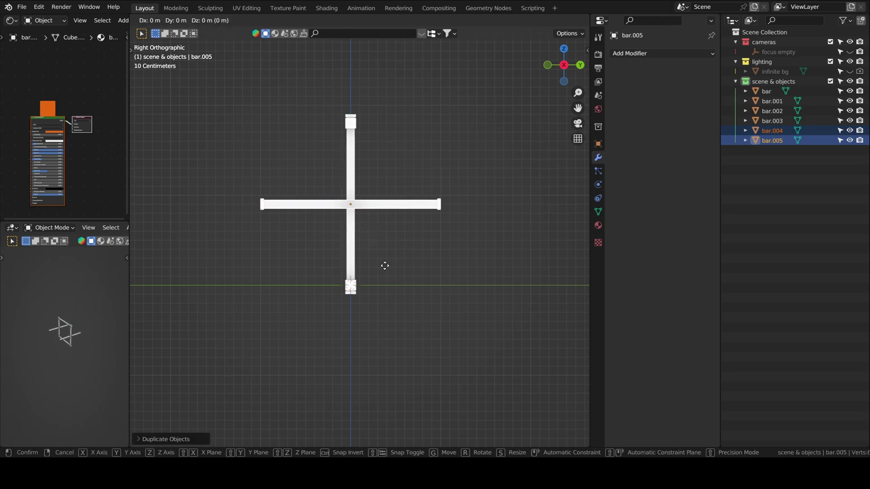
{"action": "left_click", "coordinate": [463, 343]}
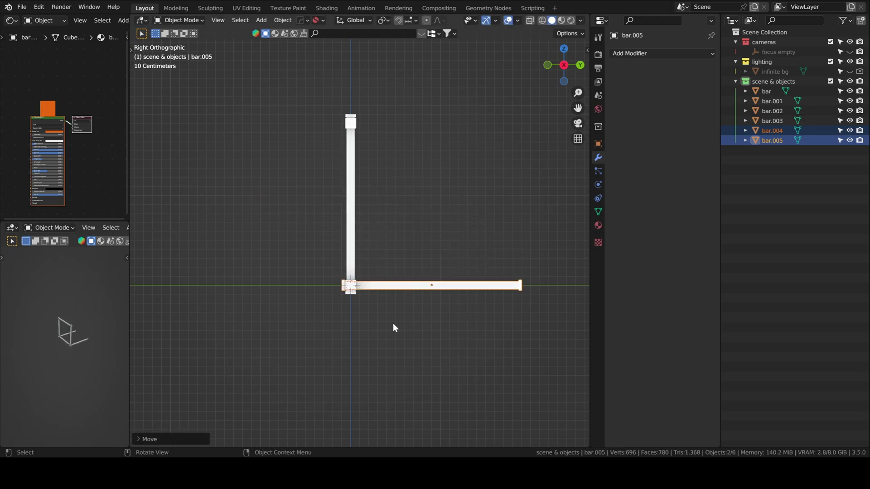
{"action": "middle_click_drag", "start_coordinate": [393, 323], "coordinate": [307, 331]}
{"action": "left_click", "coordinate": [303, 330]}
{"action": "scroll", "coordinate": [285, 315], "scroll_direction": "up", "scroll_amount": 5}
{"action": "scroll", "coordinate": [317, 322], "scroll_direction": "down", "scroll_amount": 3}
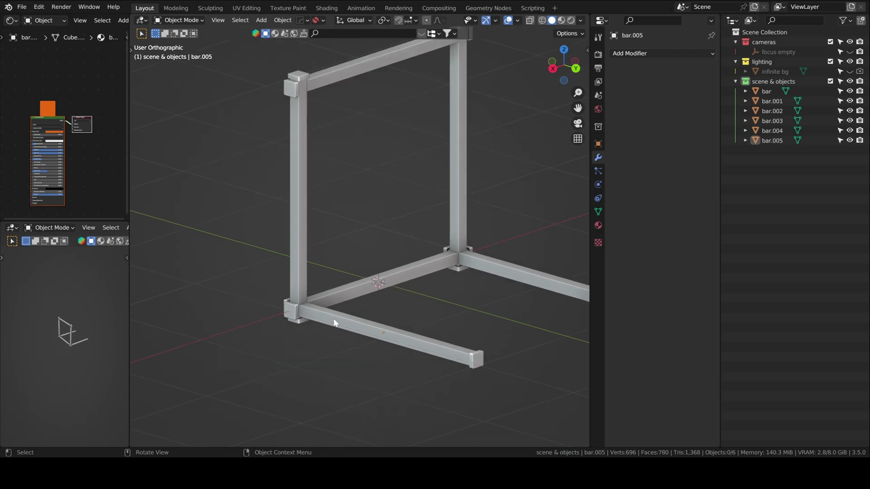
{"action": "scroll", "coordinate": [394, 311], "scroll_direction": "down", "scroll_amount": 3}
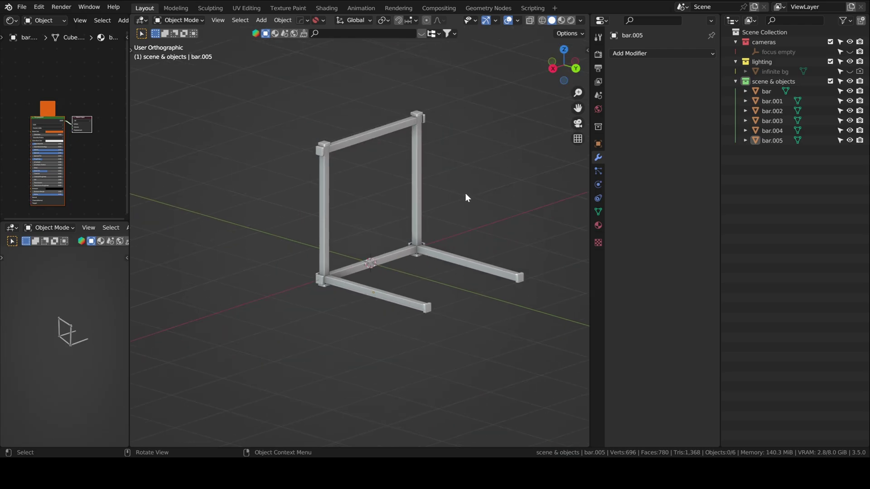
- Duplicate the frame's upper horizontal bar along the Y axis to sit above the far ends of the base side bars
{"action": "left_click", "coordinate": [385, 132]}
{"action": "left_click", "coordinate": [553, 68]}
{"action": "key", "text": "shift+d"}
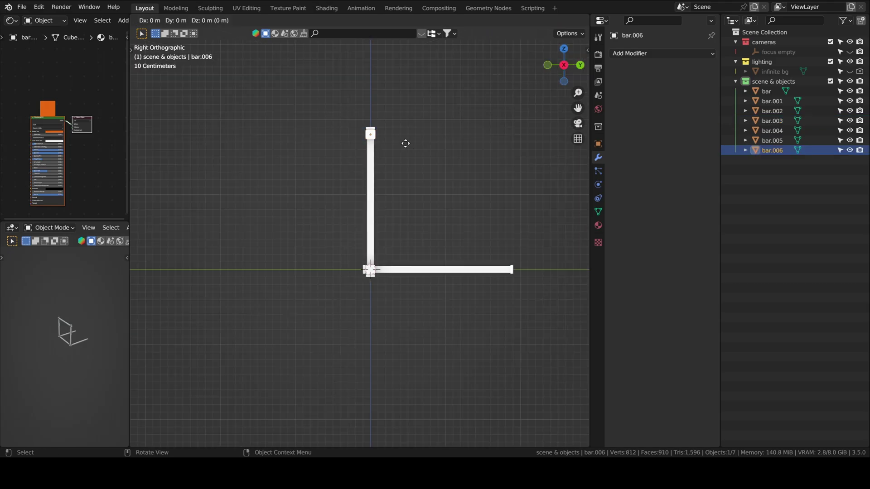
{"action": "key", "text": "y"}
{"action": "key", "text": "ctrl"}
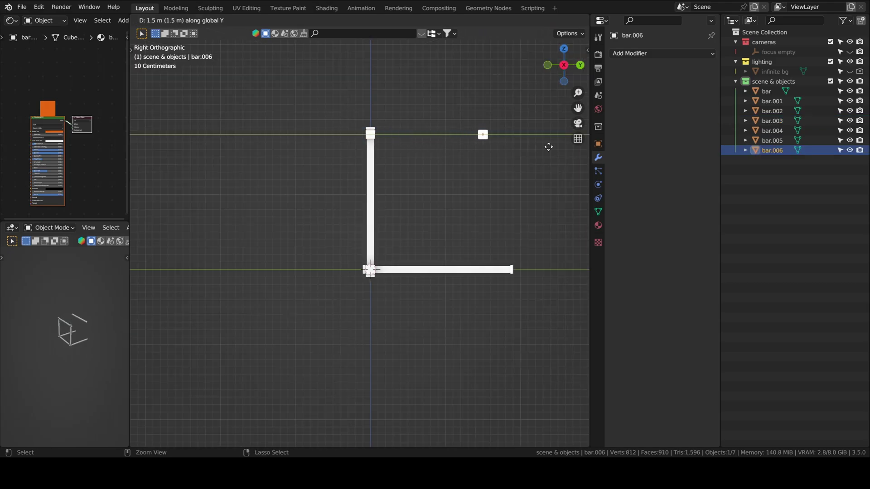
{"action": "left_click", "coordinate": [547, 153]}
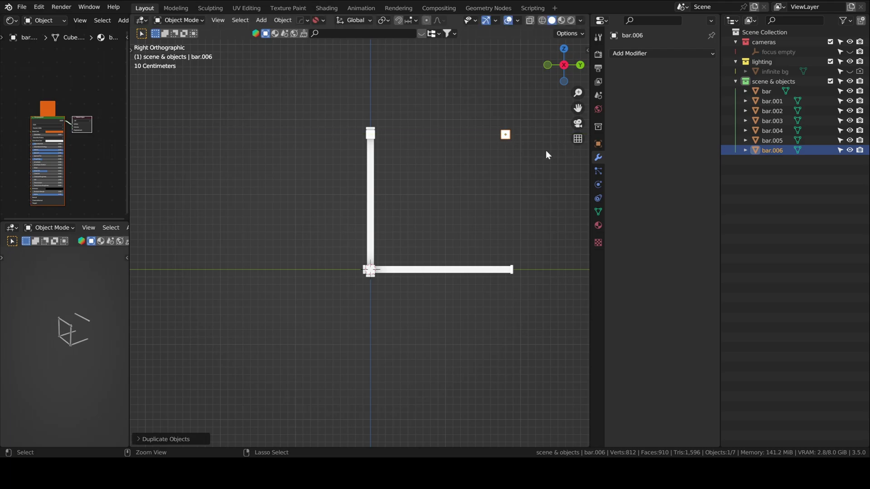
- Duplicate the new far upper bar down along the Z axis to join the far ends of the base side bars
{"action": "key", "text": "shift+d"}
{"action": "key", "text": "z"}
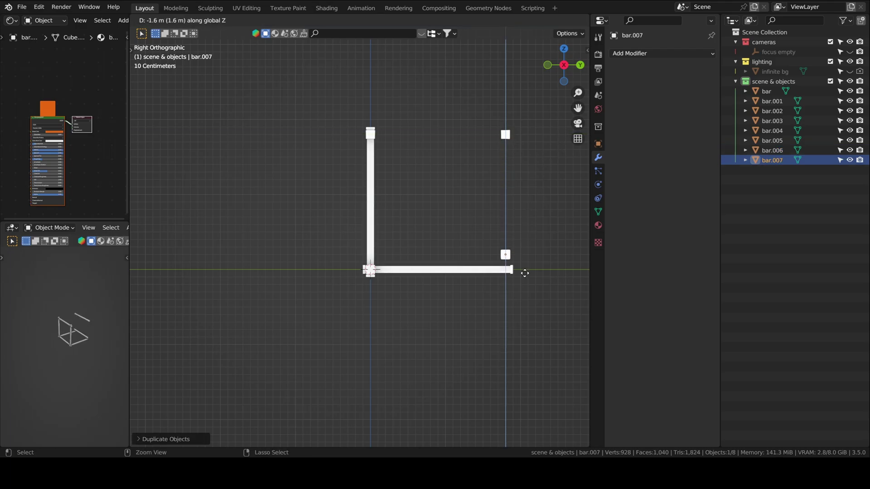
{"action": "left_click", "coordinate": [524, 283]}
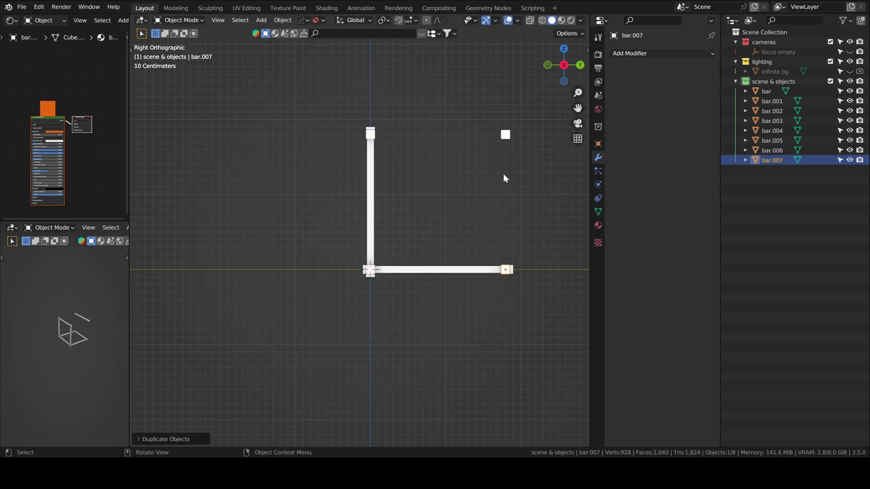
{"action": "left_click", "coordinate": [564, 49]}
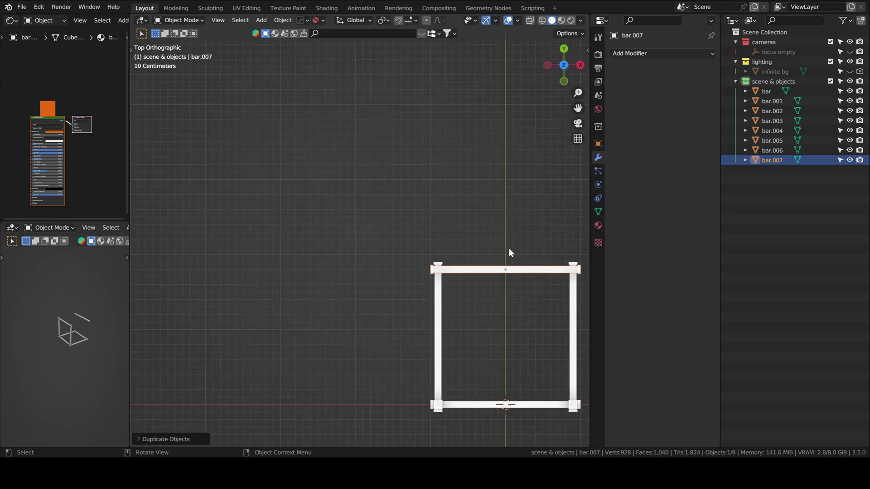
- Duplicate both base side bars and raise the copies 1.8 m along the Z axis to connect the upper bars
{"action": "middle_click_drag", "start_coordinate": [509, 253], "coordinate": [417, 186], "text": "shift"}
{"action": "middle_click_drag", "start_coordinate": [425, 253], "coordinate": [445, 224]}
{"action": "left_click", "coordinate": [394, 202]}
{"action": "left_click", "coordinate": [380, 132], "text": "shift"}
{"action": "key", "text": "shift+d"}
{"action": "key", "text": "z"}
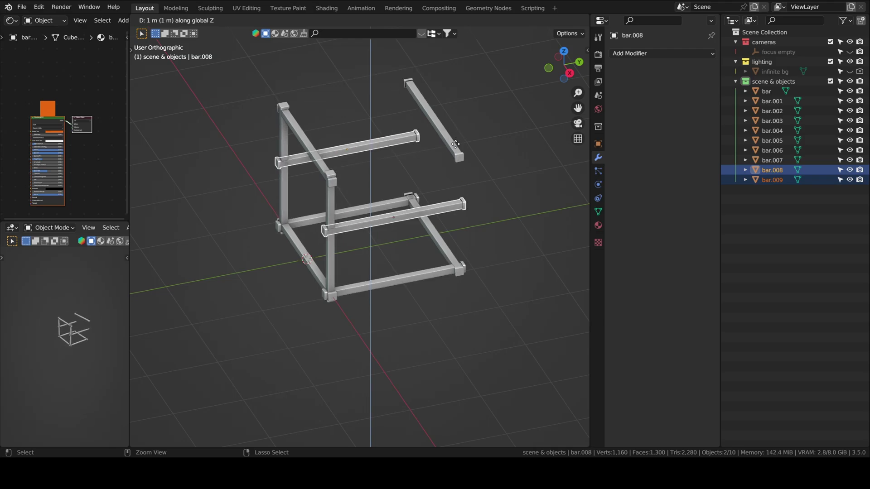
{"action": "right_click", "coordinate": [468, 139]}
{"action": "left_click", "coordinate": [569, 73]}
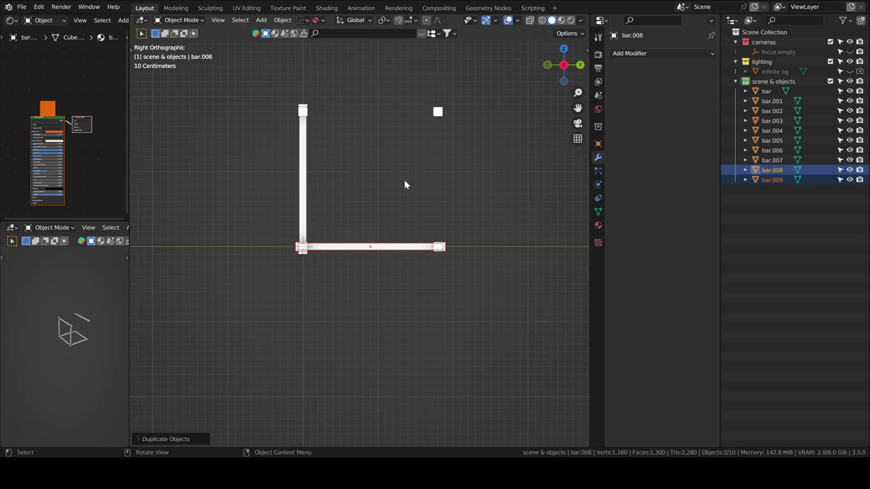
{"action": "key", "text": "g"}
{"action": "key", "text": "z"}
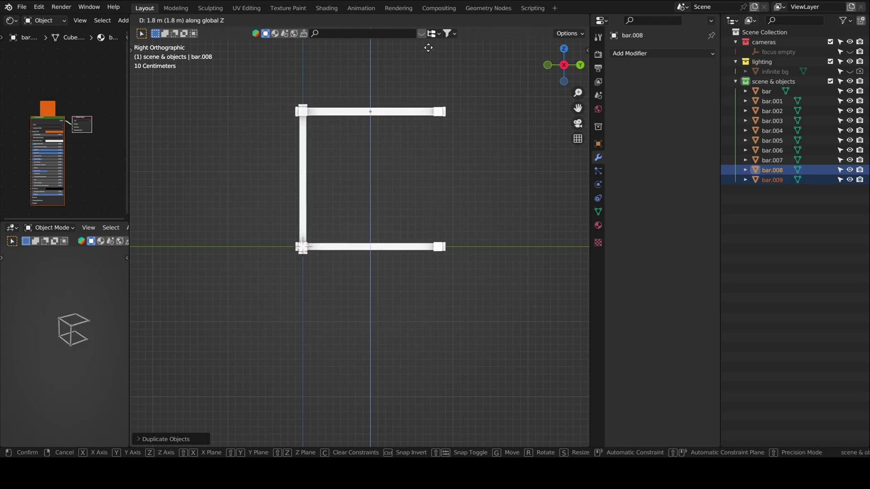
{"action": "left_click", "coordinate": [428, 47]}
- Duplicate both vertical bars along the Y axis to the far corners to complete the cube frame
{"action": "middle_click_drag", "start_coordinate": [468, 135], "coordinate": [371, 186]}
{"action": "left_click", "coordinate": [285, 191]}
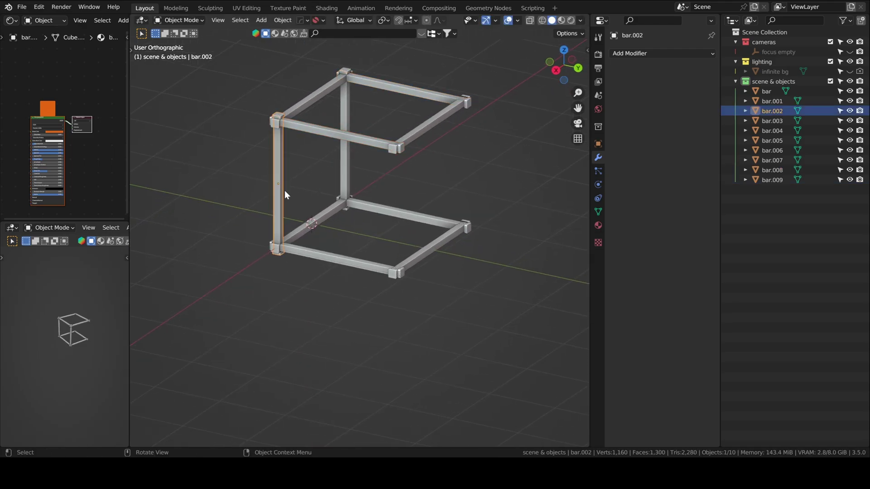
{"action": "left_click", "coordinate": [345, 163], "text": "shift"}
{"action": "left_click", "coordinate": [555, 70]}
{"action": "key", "text": "shift+d"}
{"action": "key", "text": "z"}
{"action": "key", "text": "y"}
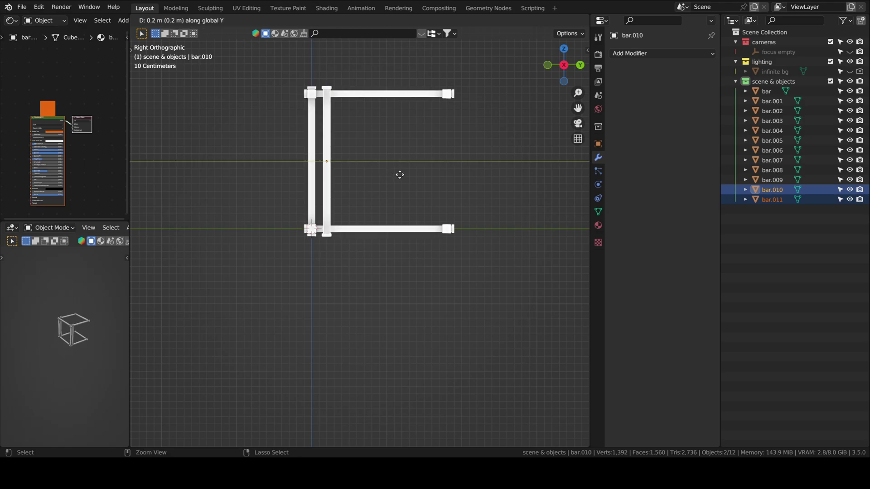
{"action": "left_click", "coordinate": [516, 156]}
{"action": "middle_click_drag", "start_coordinate": [517, 157], "coordinate": [448, 297]}
{"action": "left_click", "coordinate": [494, 226]}
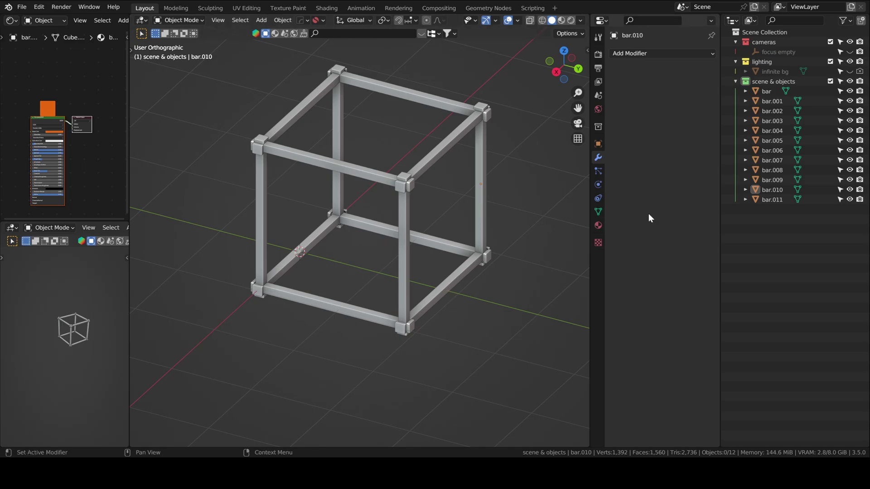
- Select all objects in the scene & objects collection and convert them to meshes
{"action": "right_click", "coordinate": [762, 82]}
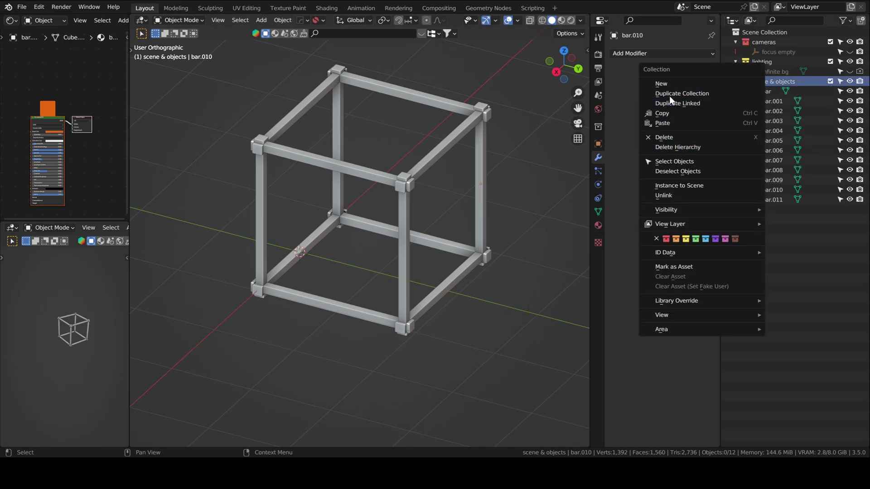
{"action": "left_click", "coordinate": [667, 164]}
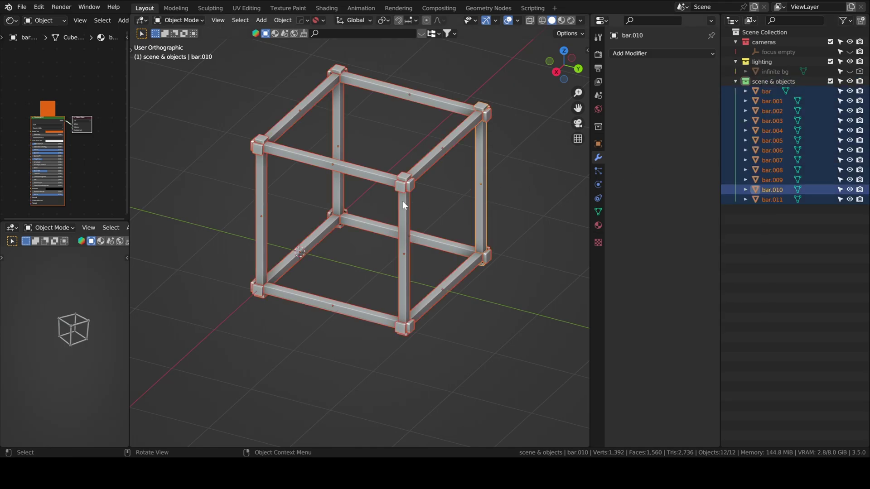
{"action": "key", "text": "F3"}
{"action": "left_click", "coordinate": [456, 221]}
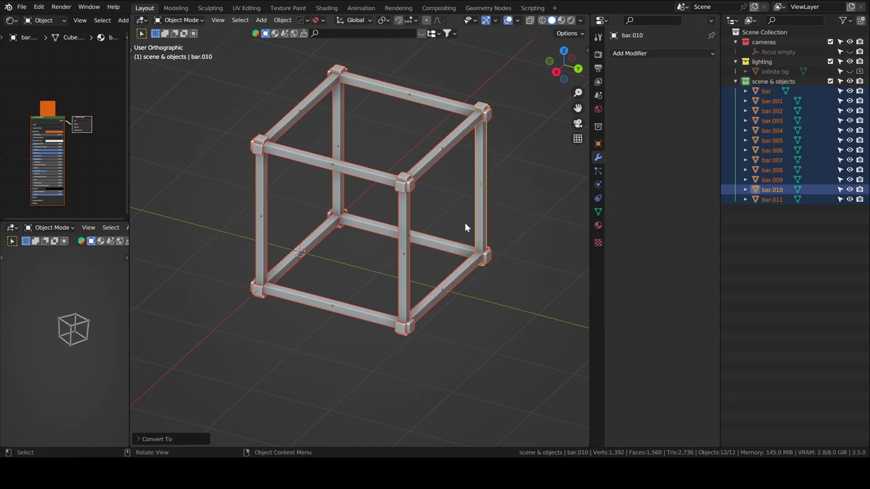
{"action": "left_click", "coordinate": [526, 176]}
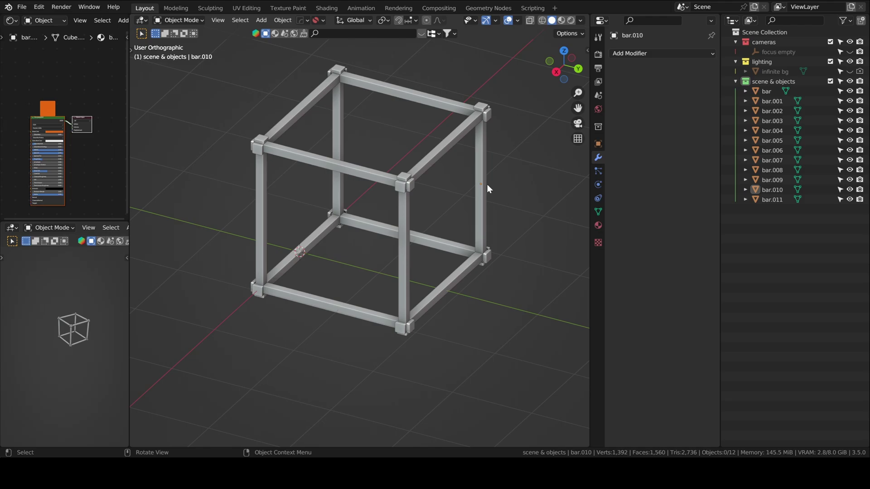
- Select all twelve bars with bar.006 active and join them into a single object
{"action": "left_click", "coordinate": [429, 163]}
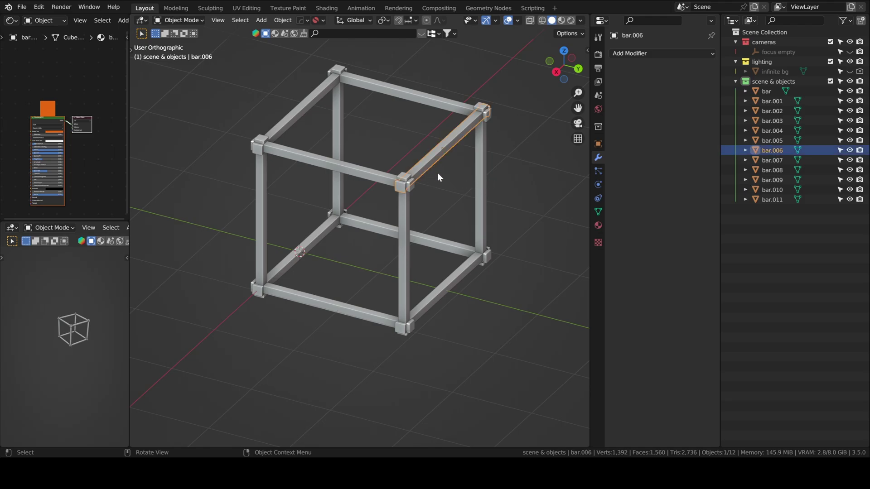
{"action": "key", "text": "a"}
{"action": "left_click", "coordinate": [766, 162]}
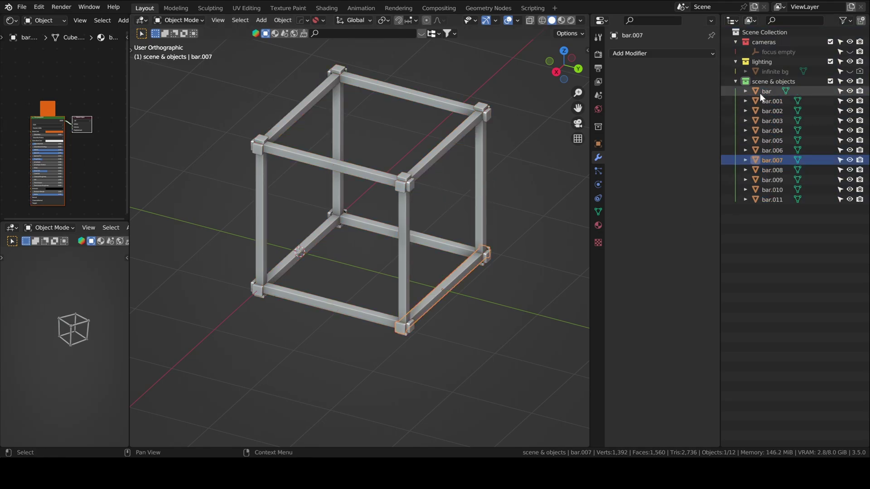
{"action": "left_click", "coordinate": [760, 93]}
{"action": "left_click", "coordinate": [766, 200], "text": "shift"}
{"action": "left_click", "coordinate": [430, 163], "text": "shift"}
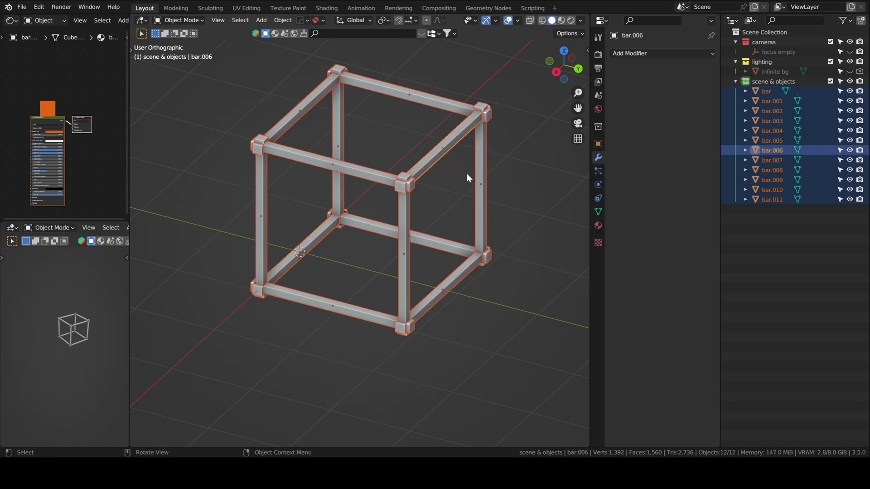
{"action": "key", "text": "ctrl+j"}
{"action": "key", "text": "alt+a"}
- Examine the joined cube frame's corners up close in solid shading and the whole cube in rendered shading
{"action": "scroll", "coordinate": [444, 213], "scroll_direction": "up", "scroll_amount": 4}
{"action": "scroll", "coordinate": [452, 192], "scroll_direction": "up", "scroll_amount": 3}
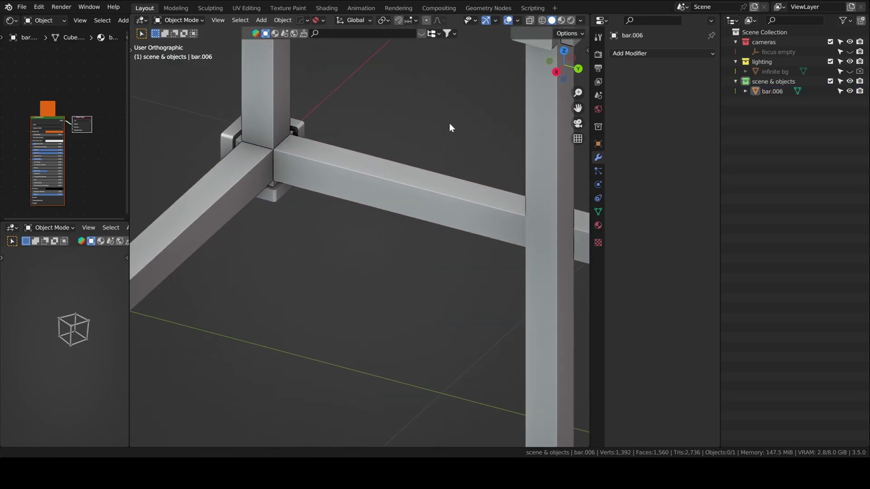
{"action": "middle_click_drag", "start_coordinate": [449, 123], "coordinate": [461, 284], "text": "shift"}
{"action": "middle_click_drag", "start_coordinate": [469, 234], "coordinate": [324, 222], "text": "shift"}
{"action": "scroll", "coordinate": [334, 213], "scroll_direction": "down", "scroll_amount": 10}
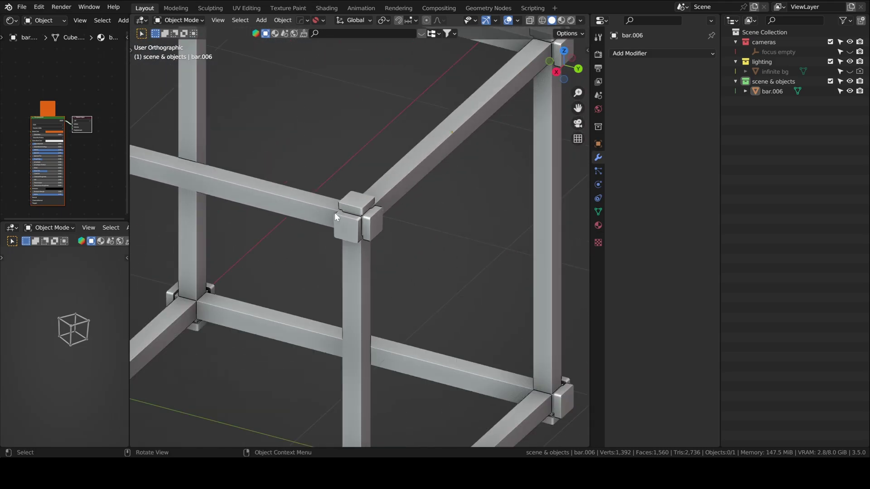
{"action": "key", "text": "z"}
{"action": "left_click", "coordinate": [407, 202]}
{"action": "scroll", "coordinate": [391, 262], "scroll_direction": "up", "scroll_amount": 7}
{"action": "scroll", "coordinate": [392, 268], "scroll_direction": "down", "scroll_amount": 7}
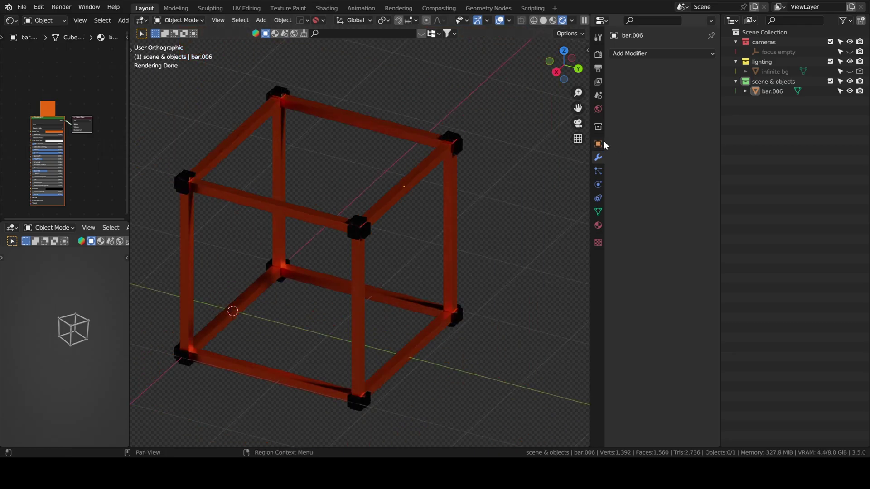
- Set the studio_small_03 world environment's rotation to 4.550 to change the lighting on the cube frame
{"action": "left_click", "coordinate": [598, 109]}
{"action": "left_click_drag", "start_coordinate": [675, 127], "coordinate": [732, 127]}
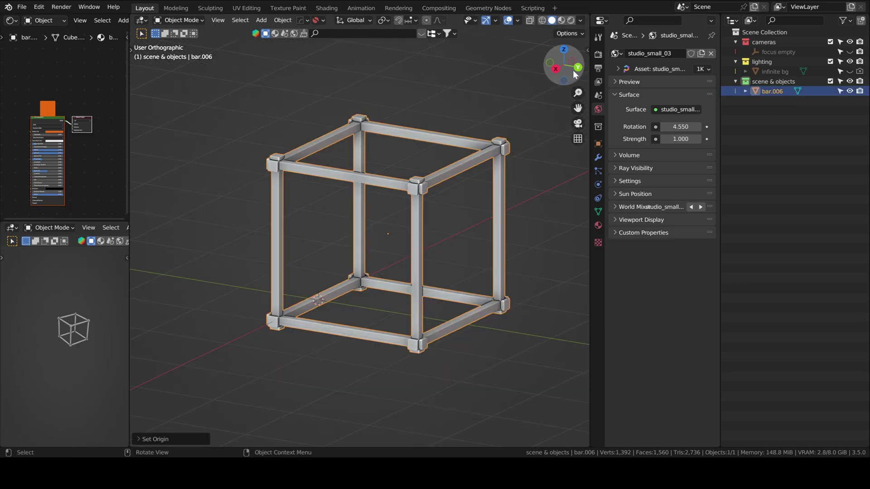
- Try scaling the joined cube frame uniformly by 1.5 in the back view
{"action": "key", "text": "ctrl+KP_1"}
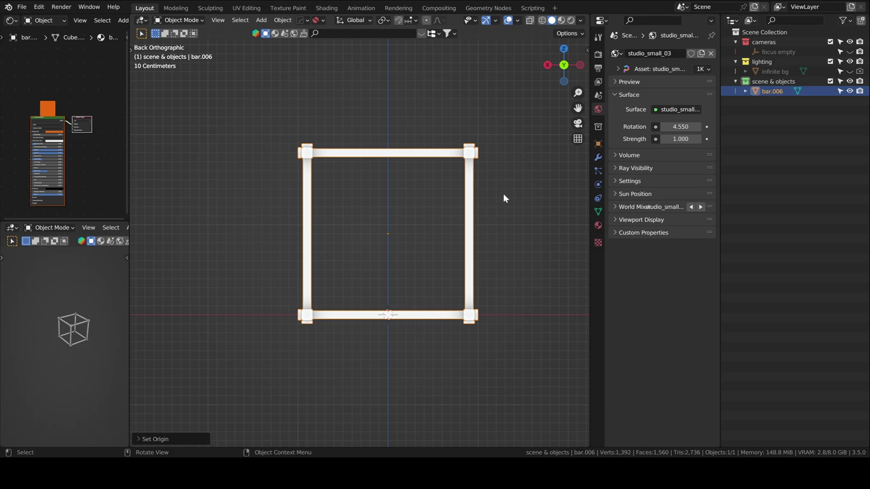
{"action": "scroll", "coordinate": [457, 232], "scroll_direction": "down", "scroll_amount": 2}
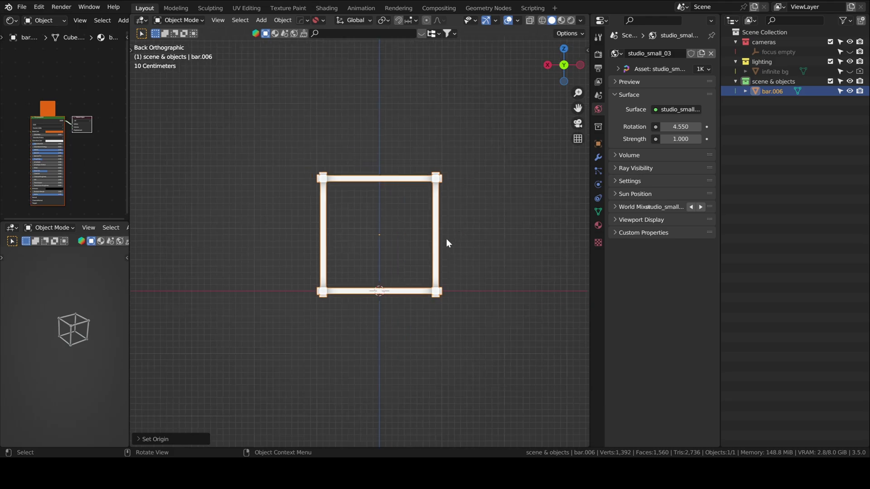
{"action": "key", "text": "s"}
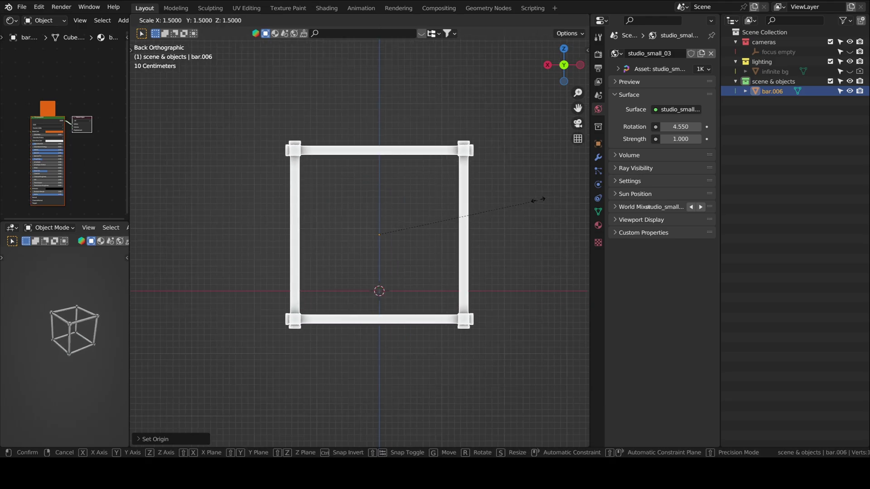
{"action": "key", "text": "Escape"}
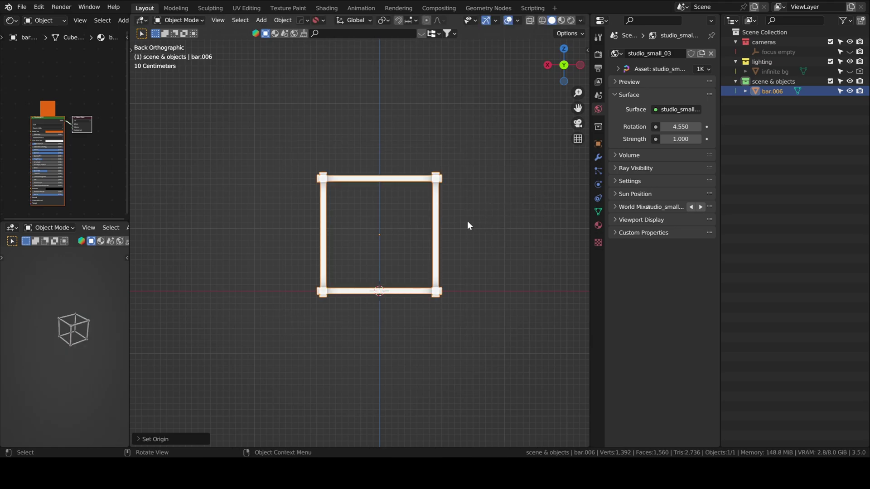
- Move the joined cube frame down about 0.7 m along Z to centre it on the world origin, then scale it uniformly by about 1.6
{"action": "key", "text": "g"}
{"action": "key", "text": "z"}
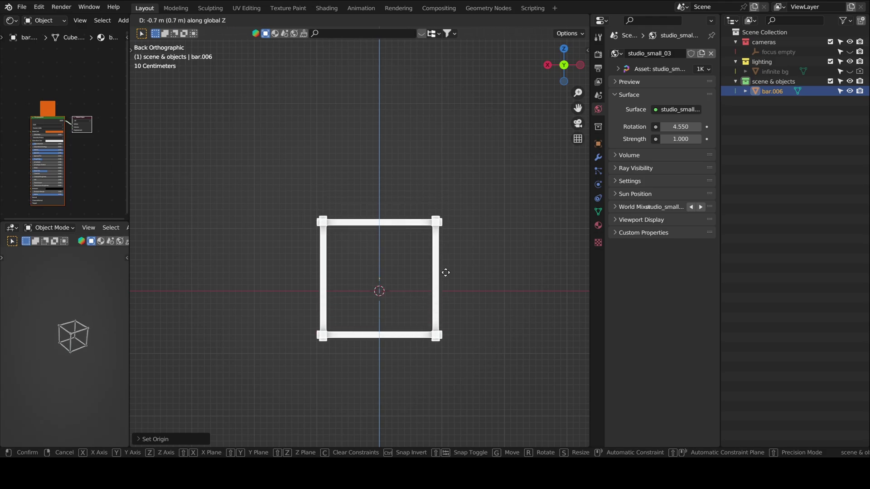
{"action": "left_click", "coordinate": [450, 286]}
{"action": "key", "text": "s"}
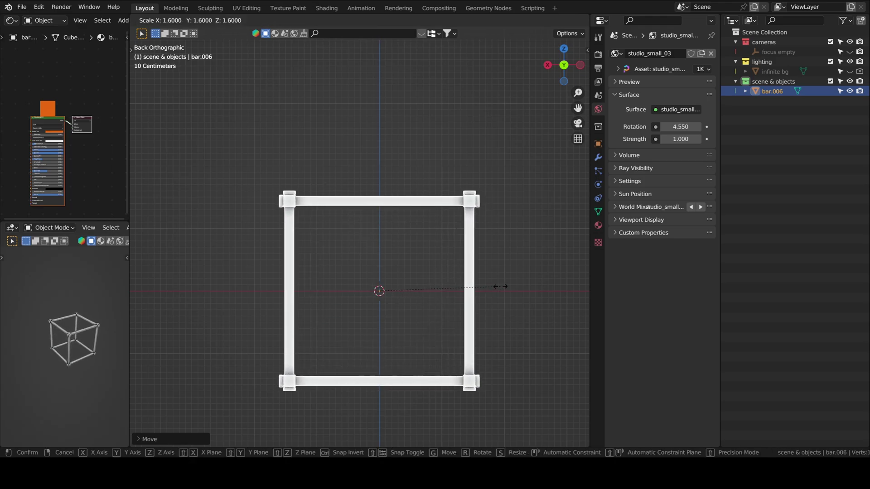
{"action": "left_click", "coordinate": [499, 284]}
- Create three nested duplicates of the cube frame around the same centre, scaling each from the previous one by about 0.7, 0.6 and 0.5
{"action": "key", "text": "shift+d"}
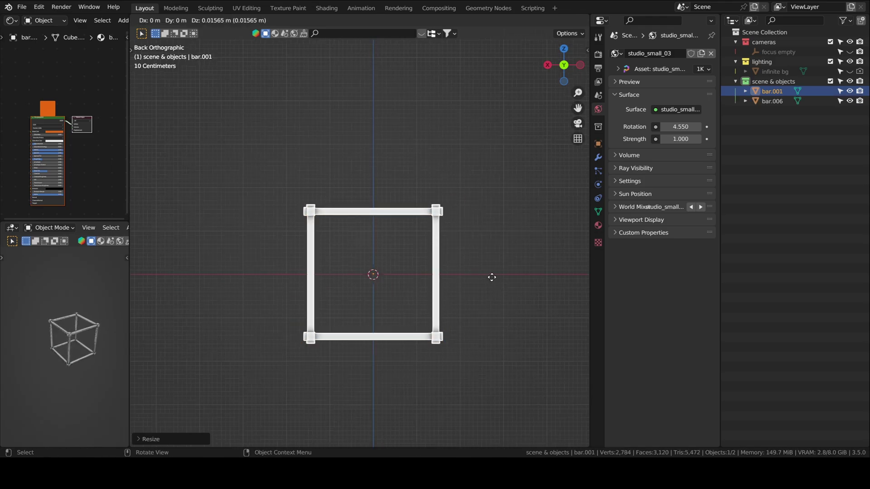
{"action": "key", "text": "s"}
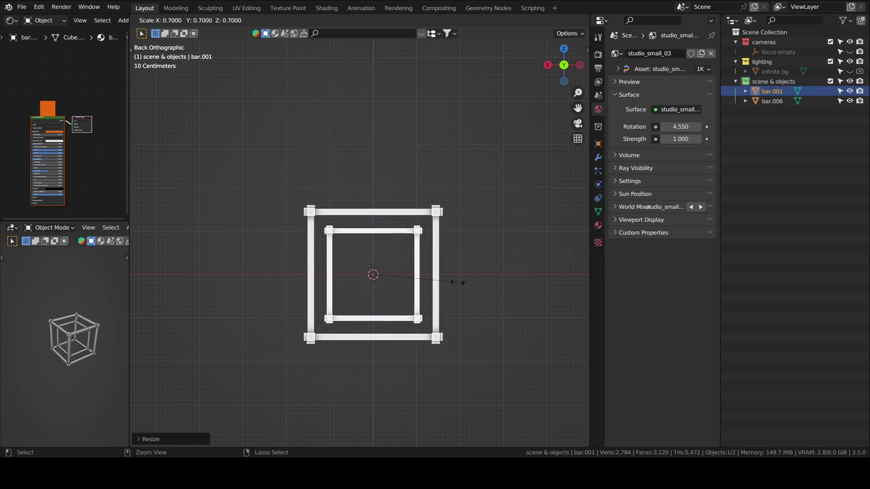
{"action": "left_click", "coordinate": [457, 280]}
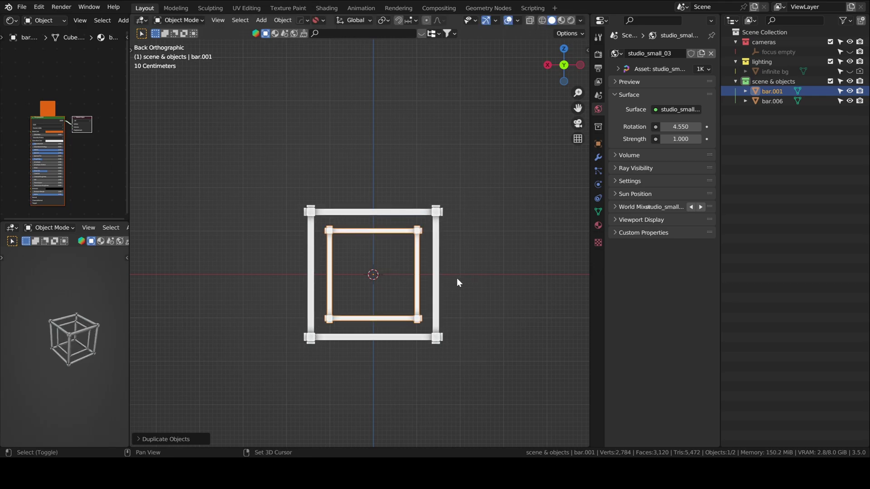
{"action": "key", "text": "shift+d"}
{"action": "key", "text": "s"}
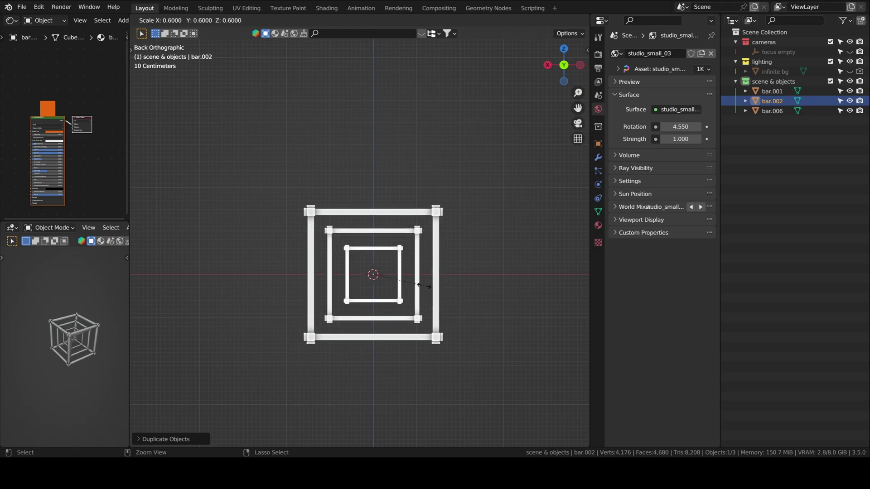
{"action": "left_click", "coordinate": [429, 286]}
{"action": "scroll", "coordinate": [429, 286], "scroll_direction": "up", "scroll_amount": 5}
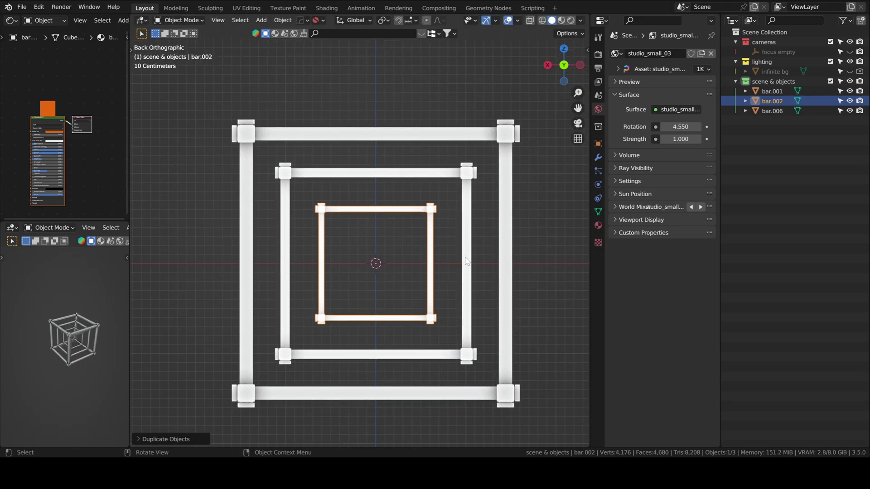
{"action": "key", "text": "shift+d"}
{"action": "key", "text": "s"}
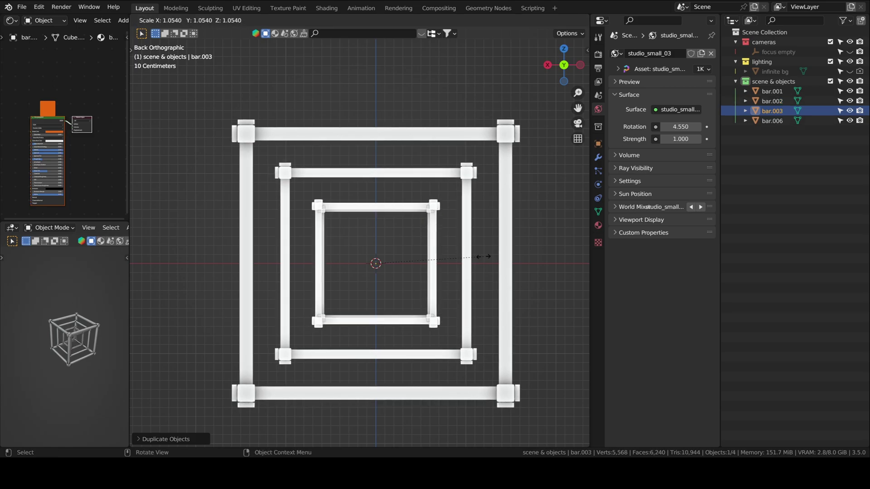
{"action": "left_click", "coordinate": [430, 276]}
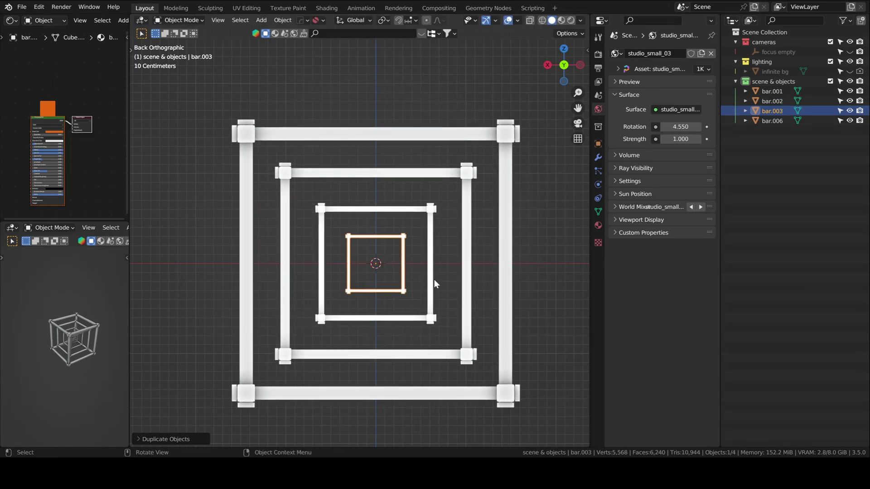
- Examine the four nested cube frames from an angle and in rendered shading, then return to the solid back view
{"action": "middle_click_drag", "start_coordinate": [433, 281], "coordinate": [477, 300]}
{"action": "scroll", "coordinate": [472, 300], "scroll_direction": "up", "scroll_amount": 3}
{"action": "scroll", "coordinate": [393, 285], "scroll_direction": "down", "scroll_amount": 4}
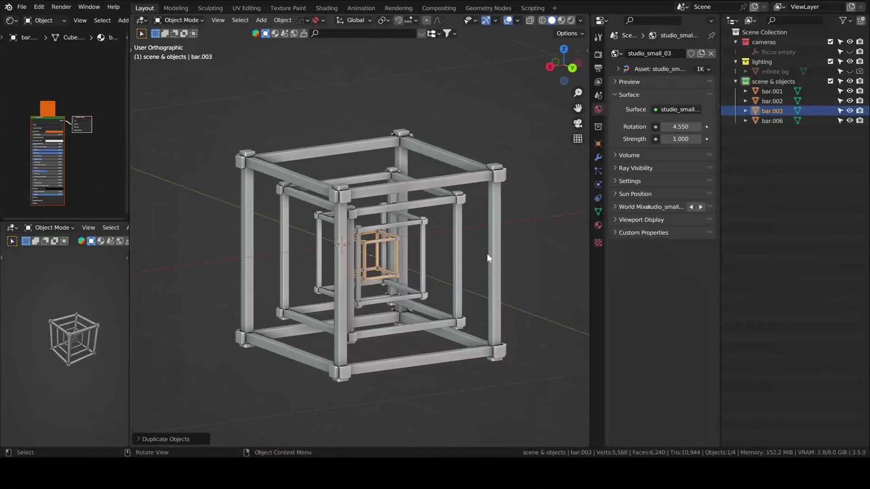
{"action": "left_click", "coordinate": [488, 252]}
{"action": "scroll", "coordinate": [474, 260], "scroll_direction": "up", "scroll_amount": 2}
{"action": "key", "text": "z"}
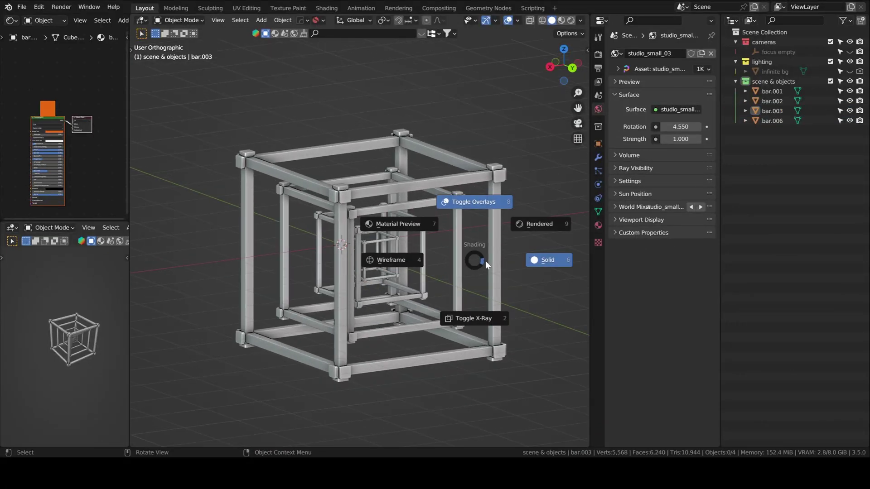
{"action": "left_click", "coordinate": [529, 231]}
{"action": "key", "text": "z"}
{"action": "left_click", "coordinate": [585, 234]}
{"action": "mouse_move", "coordinate": [545, 236]}
{"action": "middle_mouse_down"}
{"action": "mouse_move", "coordinate": [434, 239]}
{"action": "mouse_move", "coordinate": [483, 207]}
{"action": "middle_mouse_up"}
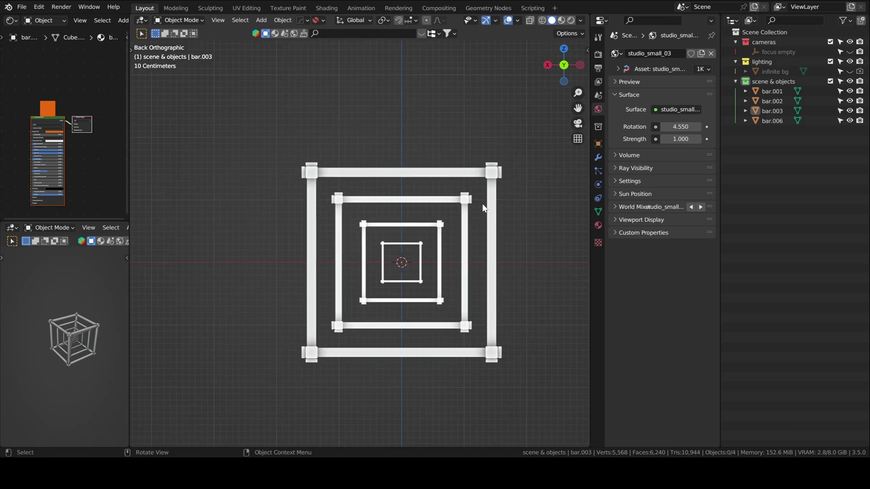
- Select the outermost cube frame and try a free trackball rotation on it
{"action": "left_click", "coordinate": [489, 200]}
{"action": "key", "text": "r"}
{"action": "key", "text": "r"}
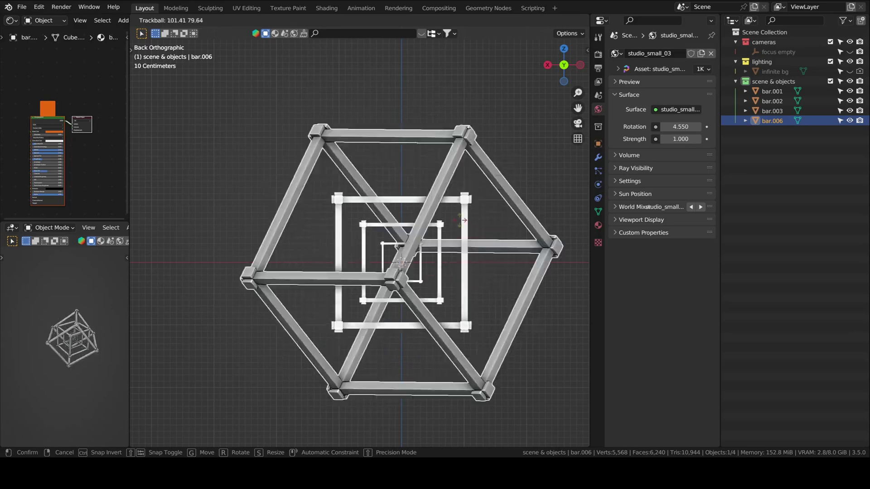
{"action": "key", "text": "Escape"}
- Split off a strip below the main viewport, turn it into a Timeline editor and enlarge it slightly
{"action": "left_click_drag", "start_coordinate": [130, 444], "coordinate": [148, 382]}
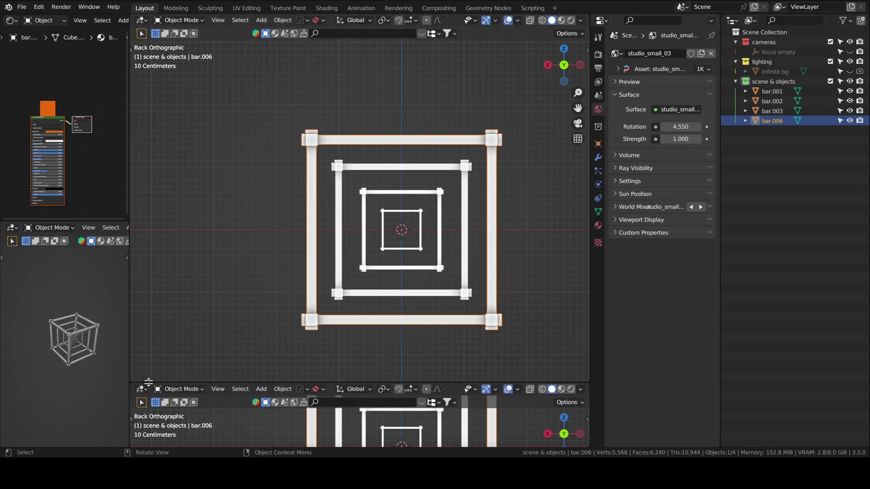
{"action": "left_click", "coordinate": [141, 389]}
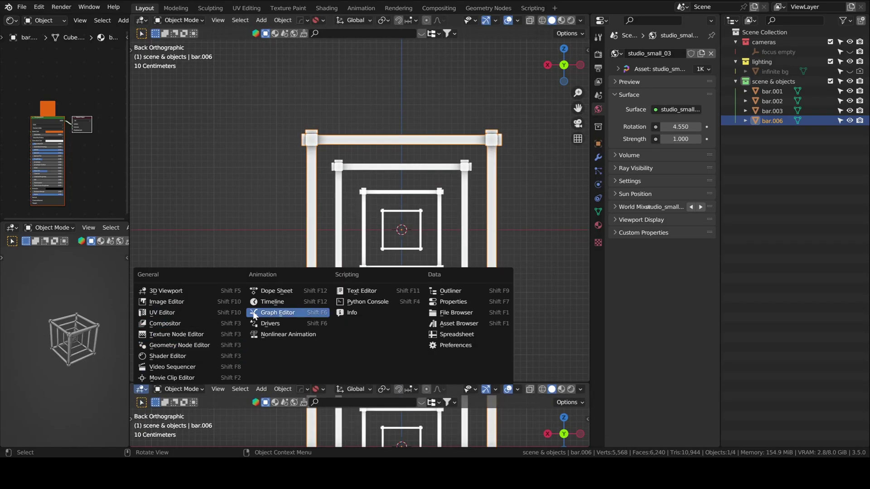
{"action": "left_click", "coordinate": [271, 301]}
{"action": "key", "text": "n"}
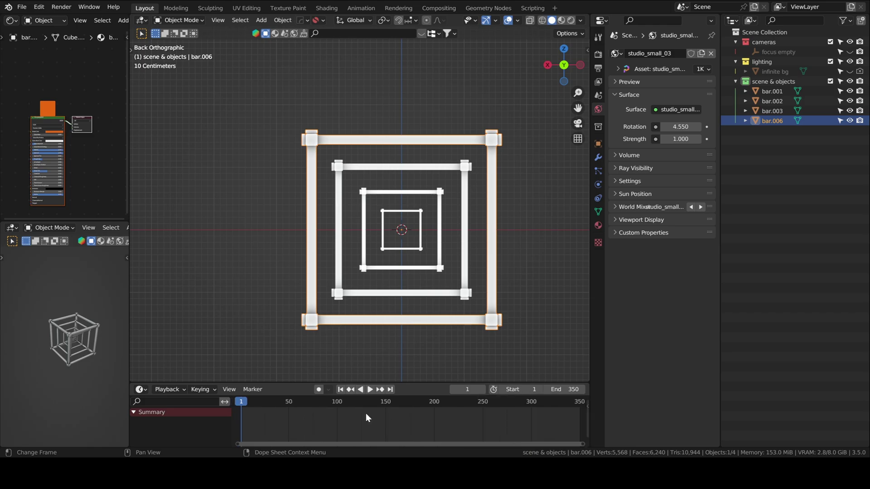
{"action": "left_click_drag", "start_coordinate": [343, 383], "coordinate": [346, 367]}
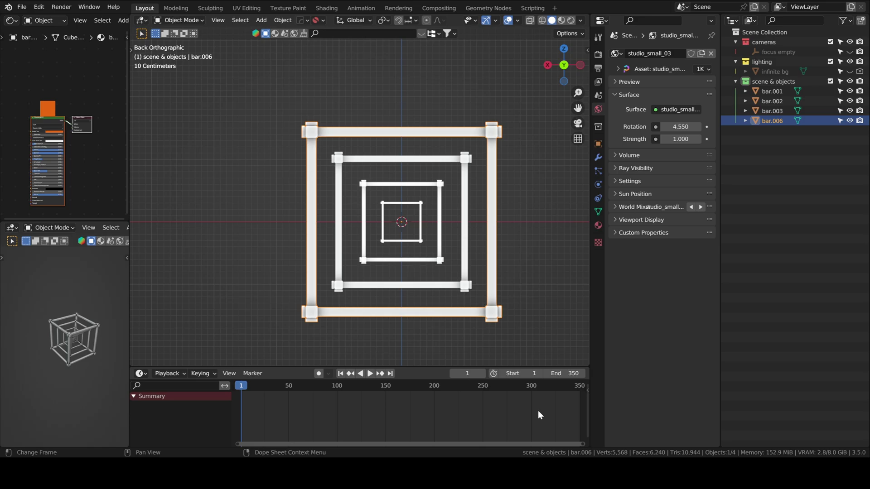
- Set the animation's end frame to 150 and fit the frame range in the timeline
{"action": "left_click", "coordinate": [568, 374]}
{"action": "type", "text": "1"}
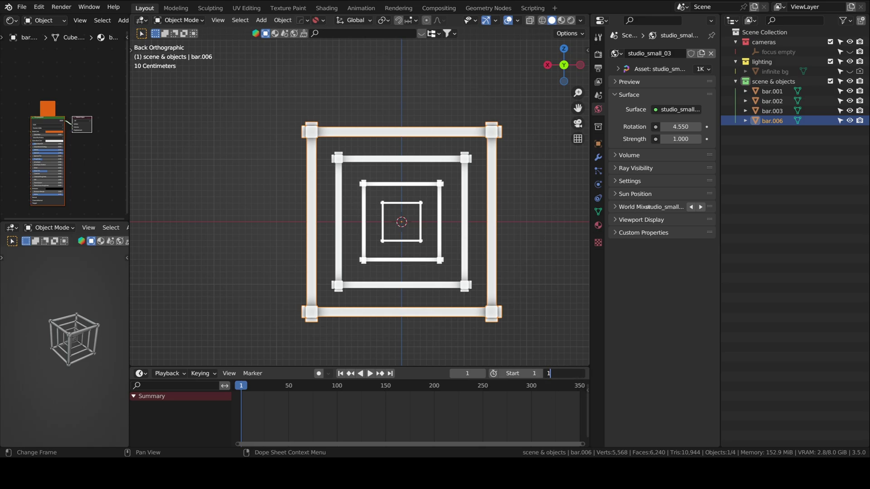
{"action": "type", "text": "50"}
{"action": "key", "text": "Return"}
{"action": "mouse_move", "coordinate": [363, 444]}
{"action": "left_mouse_down"}
{"action": "mouse_move", "coordinate": [308, 443]}
{"action": "mouse_move", "coordinate": [350, 445]}
{"action": "left_mouse_up"}
{"action": "scroll", "coordinate": [349, 423], "scroll_direction": "up", "scroll_amount": 3}
{"action": "scroll", "coordinate": [349, 429], "scroll_direction": "up", "scroll_amount": 2}
{"action": "scroll", "coordinate": [364, 430], "scroll_direction": "up", "scroll_amount": 3}
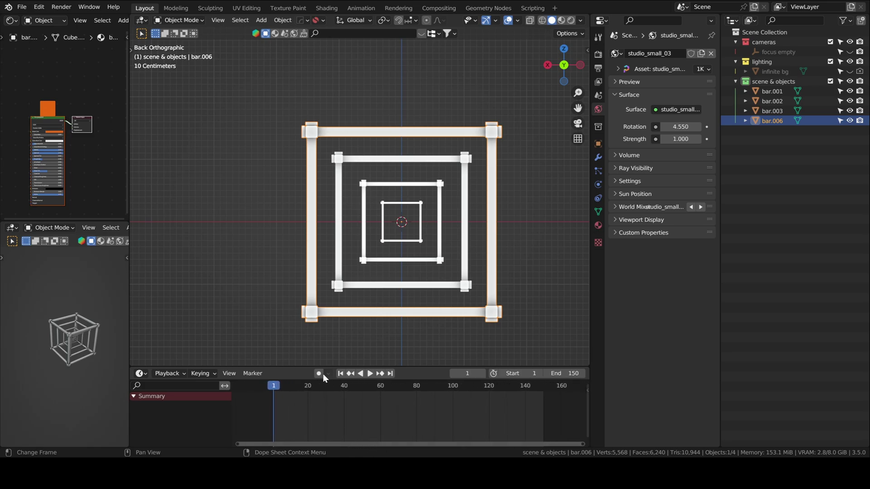
- Check the render and output settings, and insert a transform keyframe on the outermost cube frame at frame 0
{"action": "left_click_drag", "start_coordinate": [273, 386], "coordinate": [271, 386]}
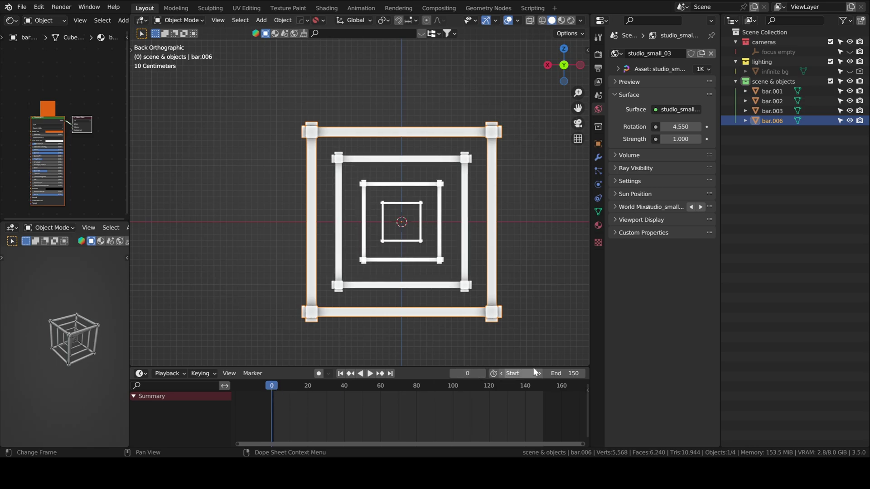
{"action": "left_click", "coordinate": [598, 54]}
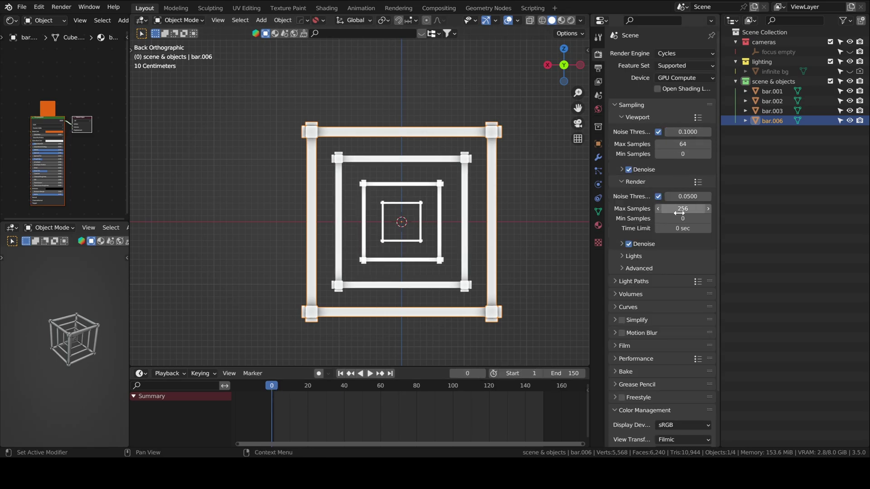
{"action": "left_click", "coordinate": [598, 68]}
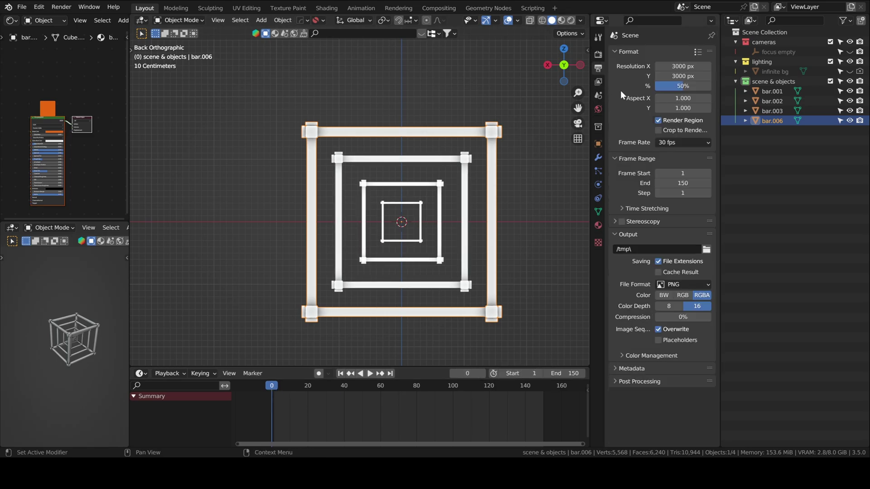
{"action": "left_click", "coordinate": [598, 54]}
{"action": "scroll", "coordinate": [486, 204], "scroll_direction": "down", "scroll_amount": 3}
{"action": "key", "text": "i"}
{"action": "left_click", "coordinate": [381, 195]}
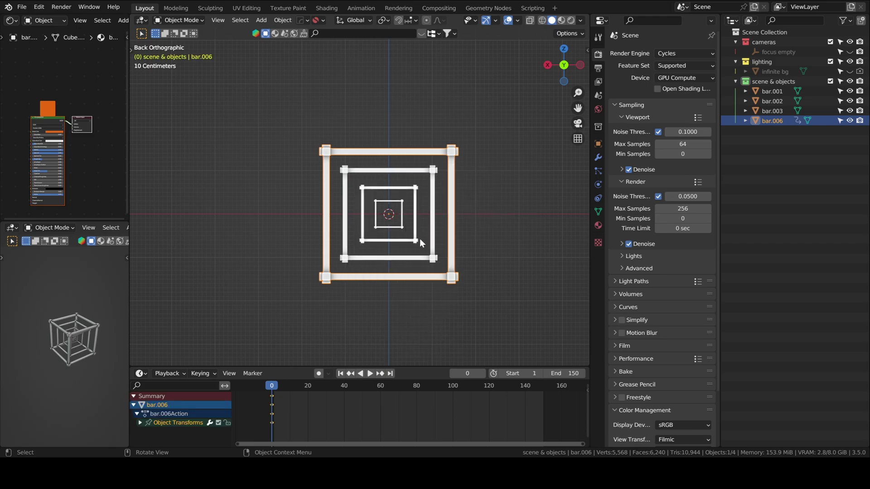
- At frame 150, rotate the outermost cube frame 360 degrees about Z, Y and X in turn and insert a keyframe
{"action": "left_click", "coordinate": [391, 374]}
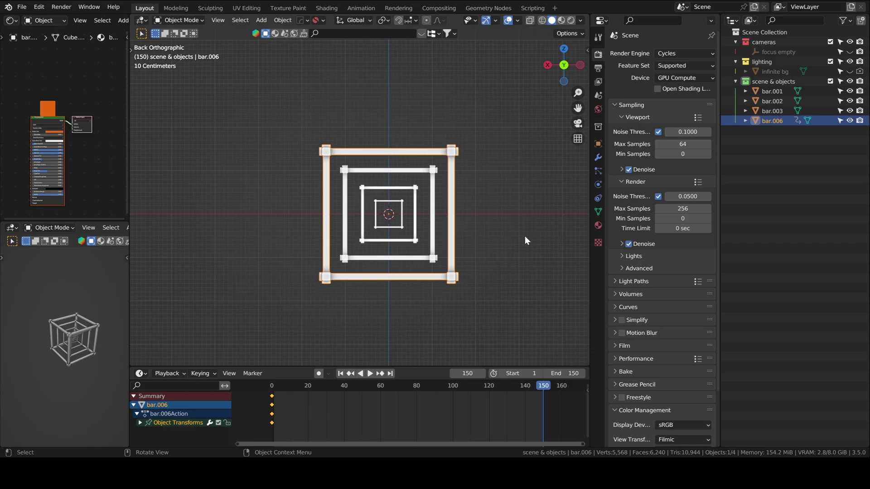
{"action": "type", "text": "rz360"}
{"action": "key", "text": "Return"}
{"action": "key", "text": "r"}
{"action": "key", "text": "y"}
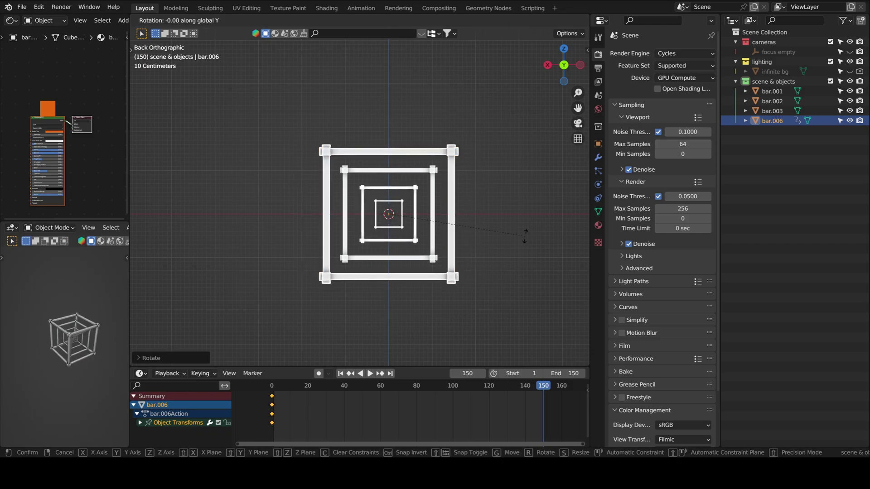
{"action": "type", "text": "360"}
{"action": "key", "text": "Return"}
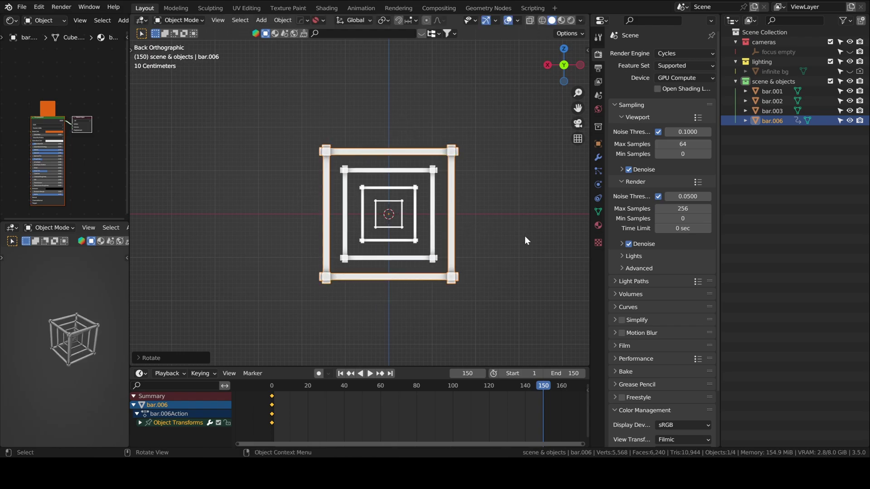
{"action": "type", "text": "rx360"}
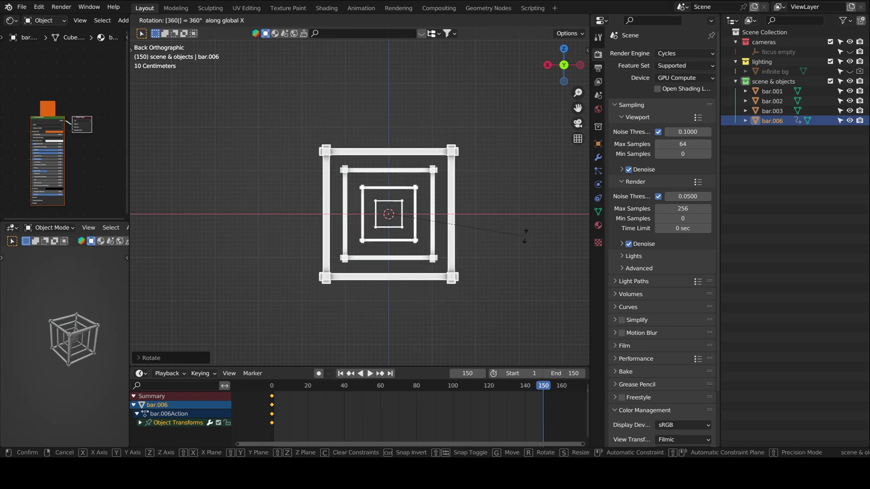
{"action": "key", "text": "Return"}
{"action": "key", "text": "i"}
{"action": "left_click", "coordinate": [525, 236]}
- Play back the outermost cube frame's rotation animation to check its motion
{"action": "left_click", "coordinate": [341, 373]}
{"action": "left_click", "coordinate": [366, 374]}
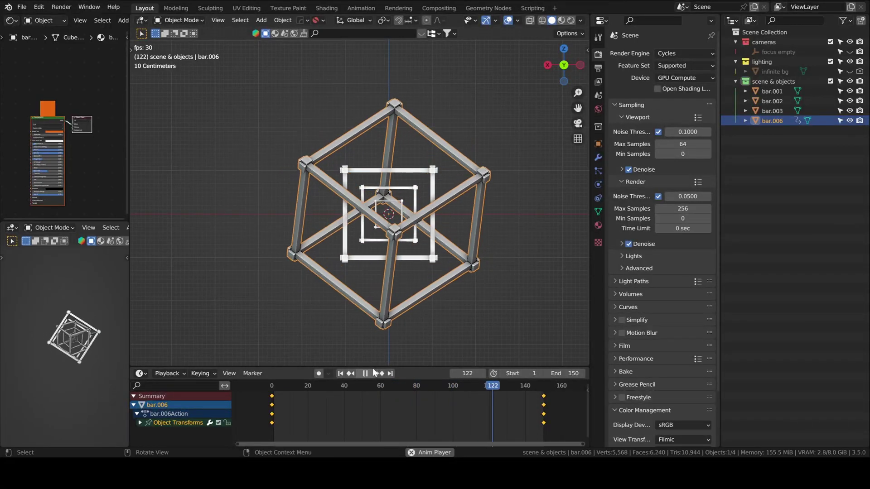
{"action": "left_click", "coordinate": [366, 374]}
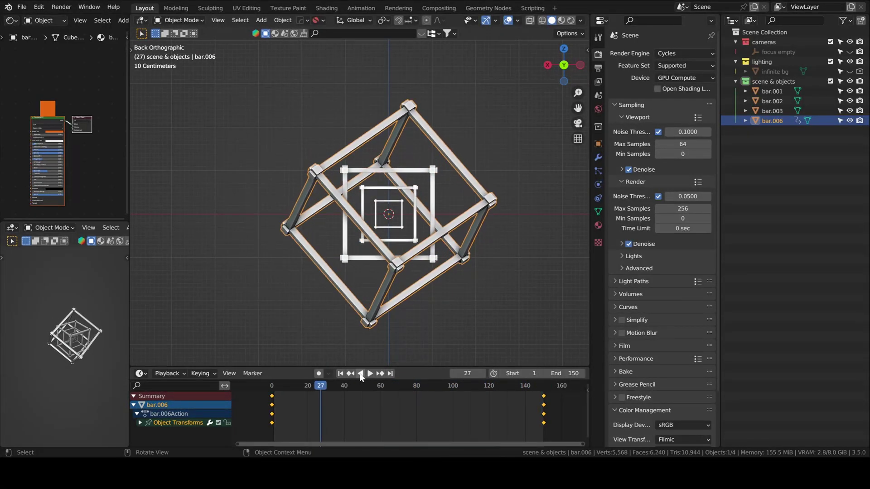
{"action": "left_click", "coordinate": [351, 373]}
{"action": "left_click", "coordinate": [370, 373]}
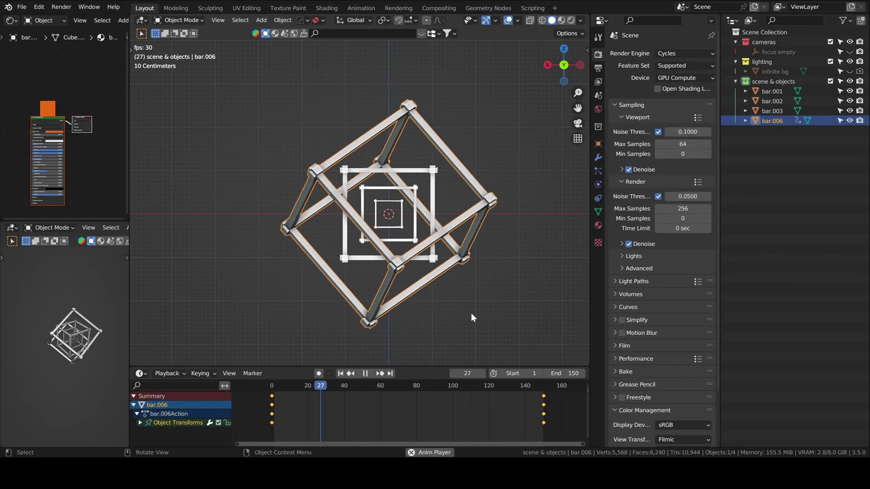
{"action": "key", "text": "space"}
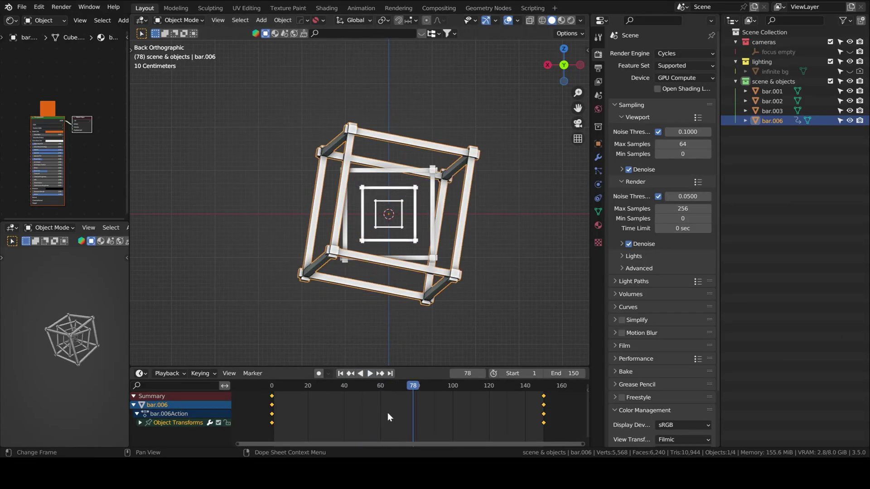
- Set the outermost frame's keyframe interpolation to Linear and play the animation from the start, viewing it from an angle
{"action": "key", "text": "t"}
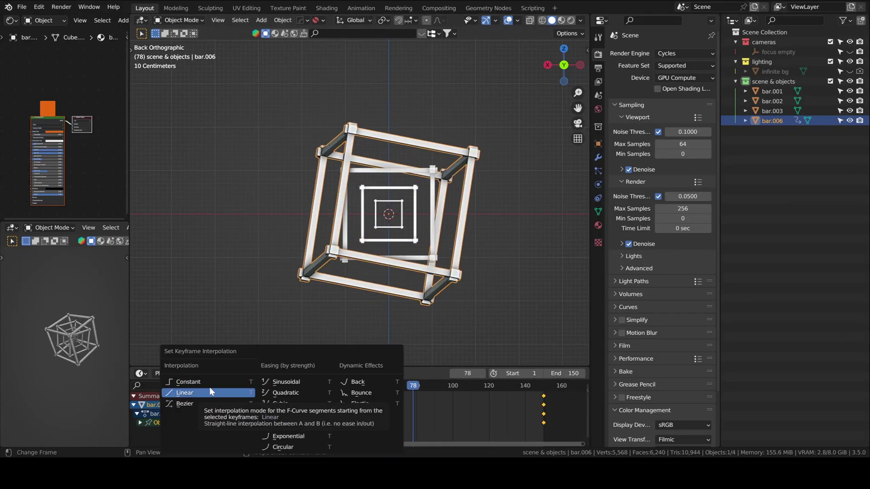
{"action": "left_click", "coordinate": [341, 374]}
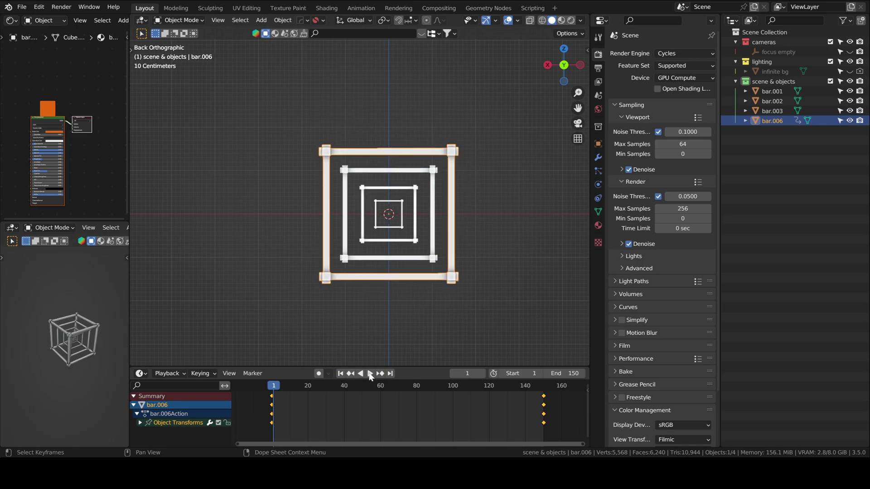
{"action": "left_click", "coordinate": [370, 374]}
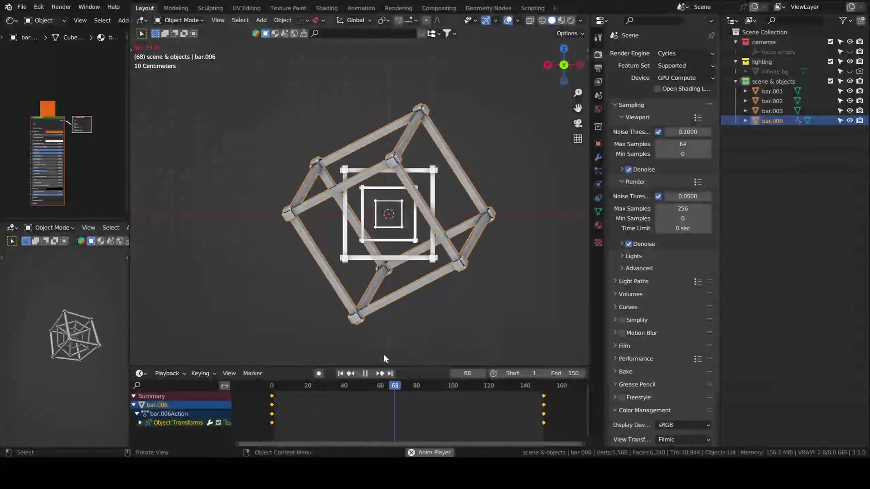
{"action": "middle_click_drag", "start_coordinate": [385, 352], "coordinate": [452, 262]}
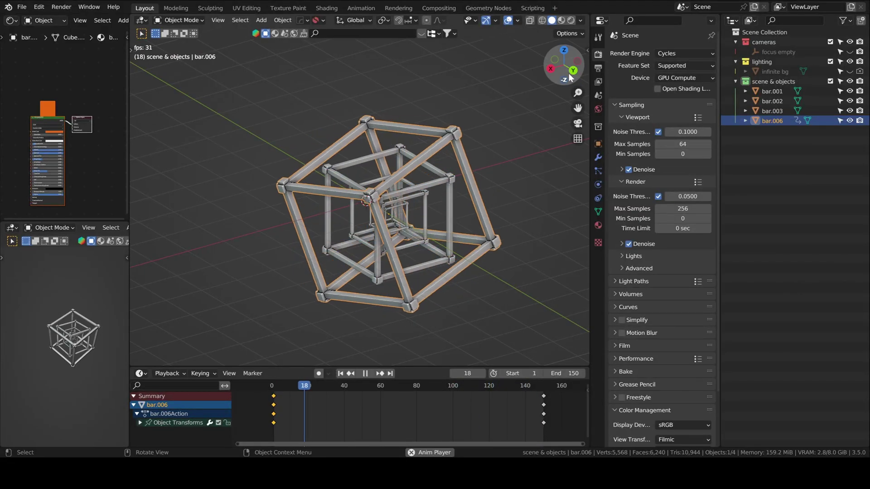
- Check the rotation playback from the X-axis side, stop it, and return to frame 1 in an angled view
{"action": "left_click", "coordinate": [549, 70]}
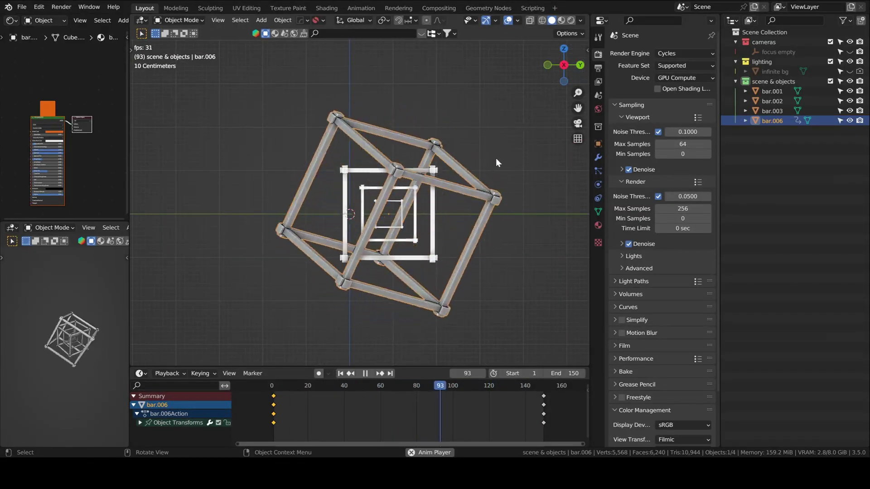
{"action": "left_click", "coordinate": [365, 373]}
{"action": "left_click", "coordinate": [342, 374]}
{"action": "middle_click_drag", "start_coordinate": [399, 308], "coordinate": [421, 266]}
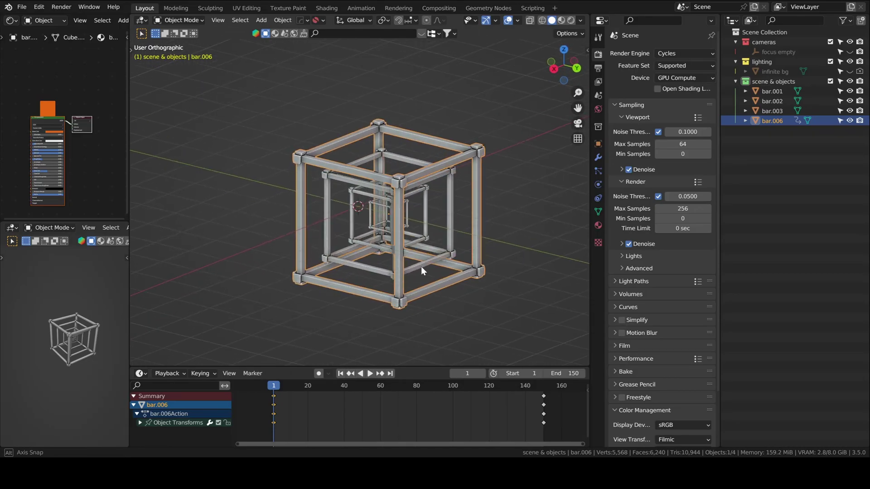
- Link the outermost frame bar.006's animation data to the inner frames bar.001, bar.002 and bar.003
{"action": "left_click", "coordinate": [772, 93]}
{"action": "left_click", "coordinate": [772, 103], "text": "shift"}
{"action": "left_click", "coordinate": [772, 121], "text": "shift"}
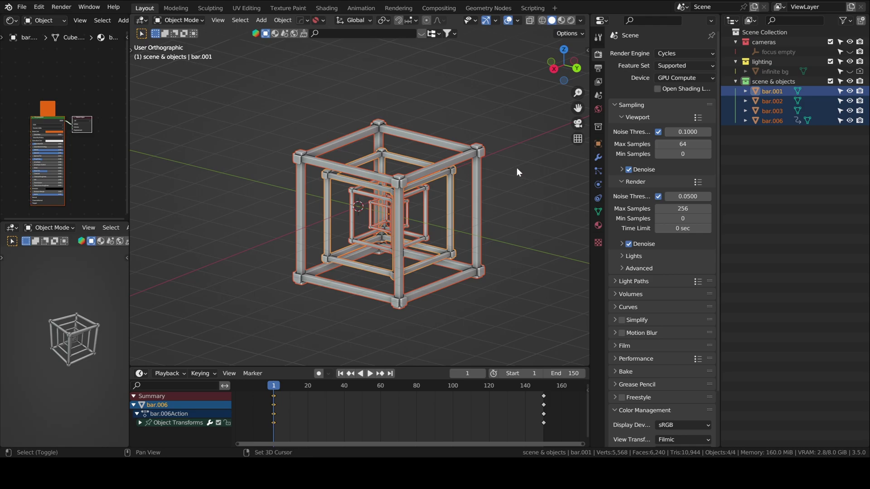
{"action": "left_click", "coordinate": [479, 175], "text": "shift"}
{"action": "key", "text": "ctrl+l"}
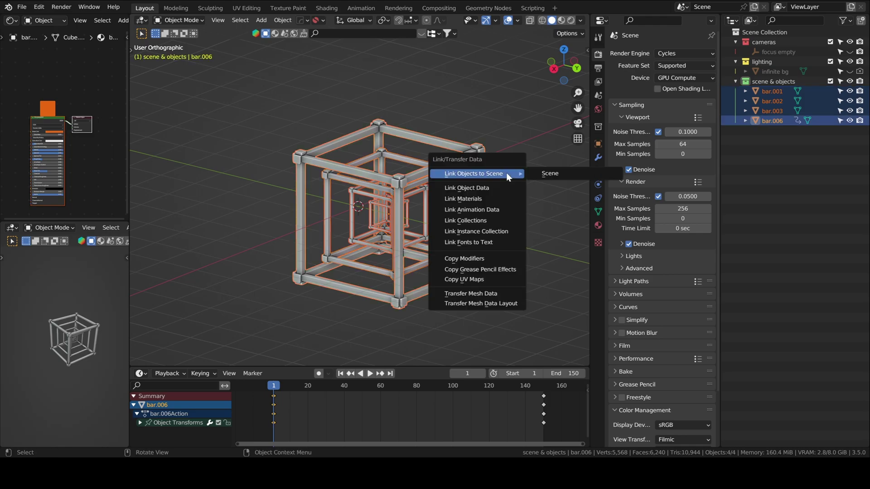
{"action": "left_click", "coordinate": [469, 210]}
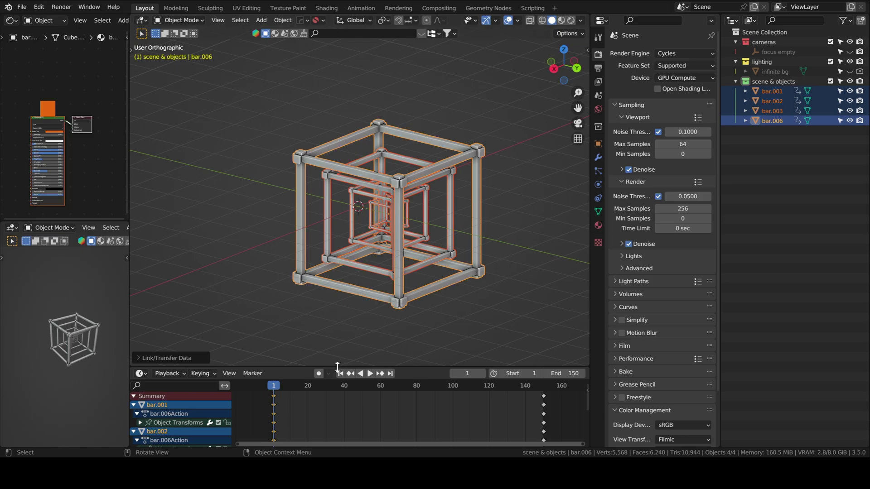
- Play back the rotation of all four nested frames and return to frame 1
{"action": "left_click", "coordinate": [370, 373]}
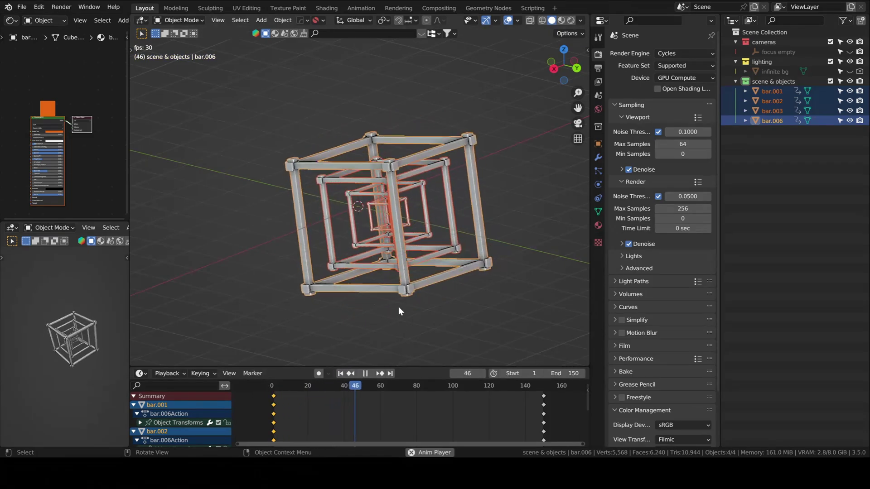
{"action": "left_click", "coordinate": [365, 373]}
{"action": "left_click", "coordinate": [351, 373]}
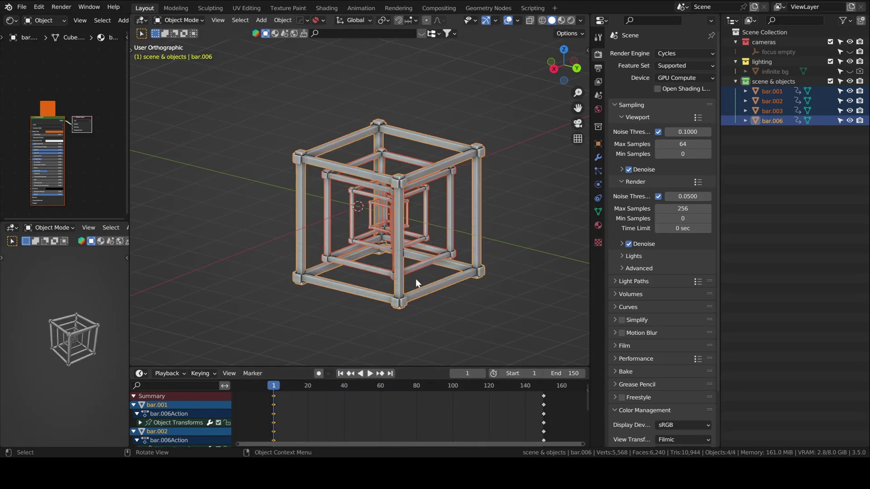
- Try to move bar.001's starting keyframes to frame 20 and compare them with bar.002's keyframes
{"action": "left_click", "coordinate": [452, 237]}
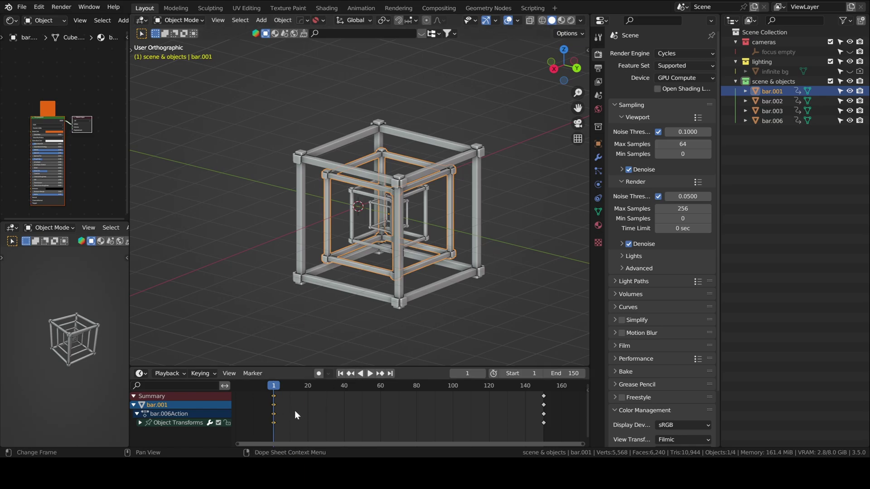
{"action": "key", "text": "g"}
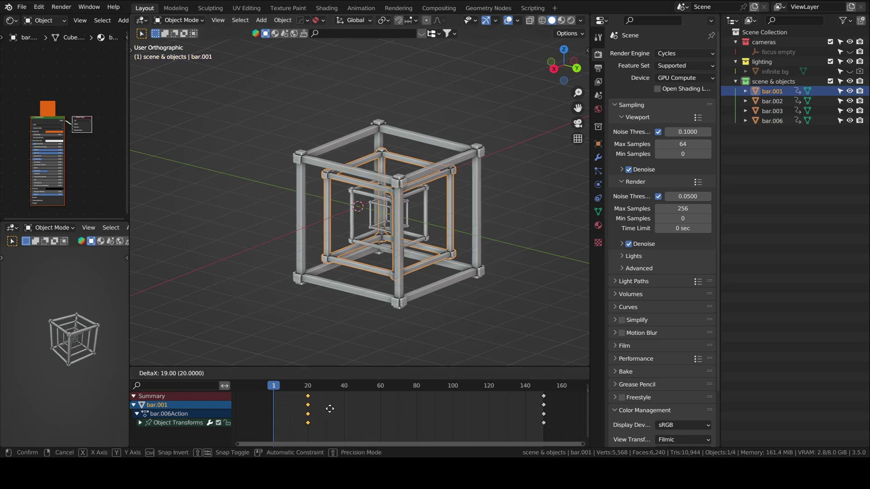
{"action": "left_click", "coordinate": [330, 409]}
{"action": "left_click", "coordinate": [428, 237]}
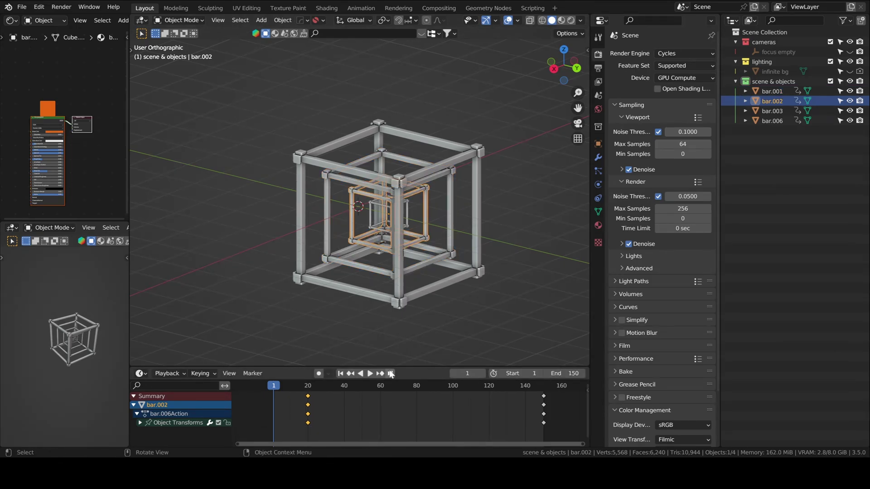
{"action": "left_click", "coordinate": [428, 262]}
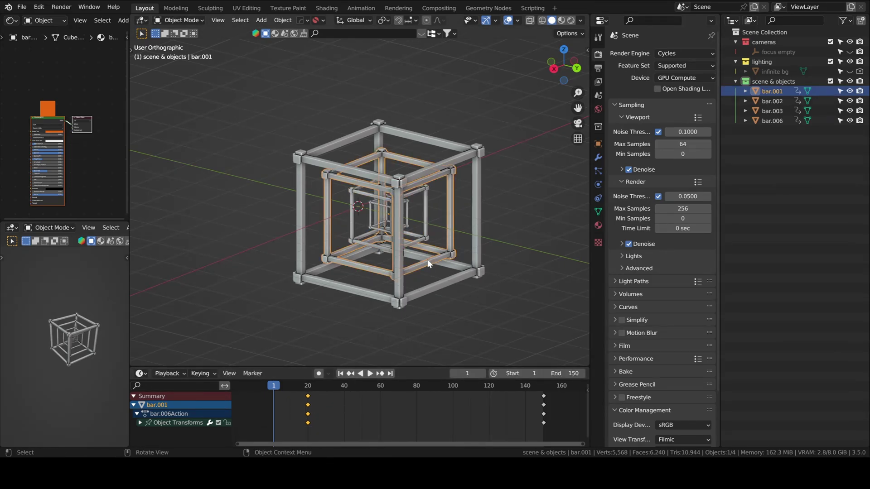
{"action": "left_click", "coordinate": [423, 244]}
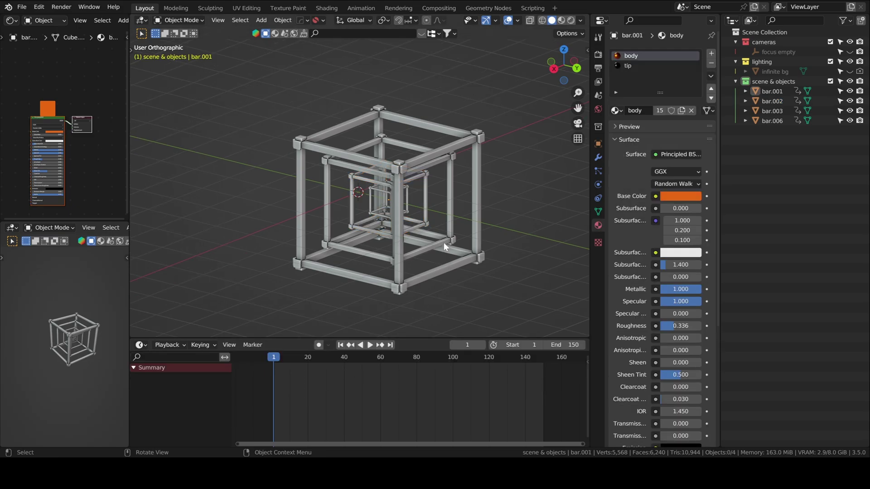
- Make the object animation of the second-largest frame, bar.001, single-user
{"action": "left_click", "coordinate": [444, 246]}
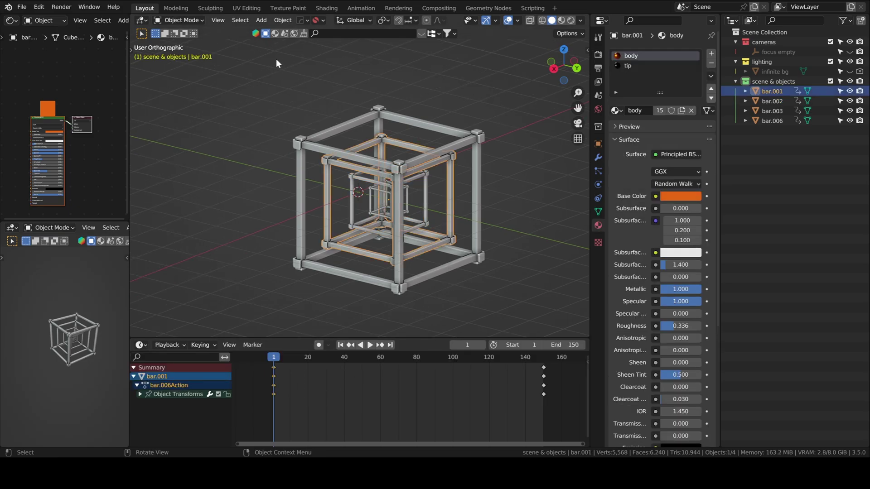
{"action": "left_click", "coordinate": [283, 20]}
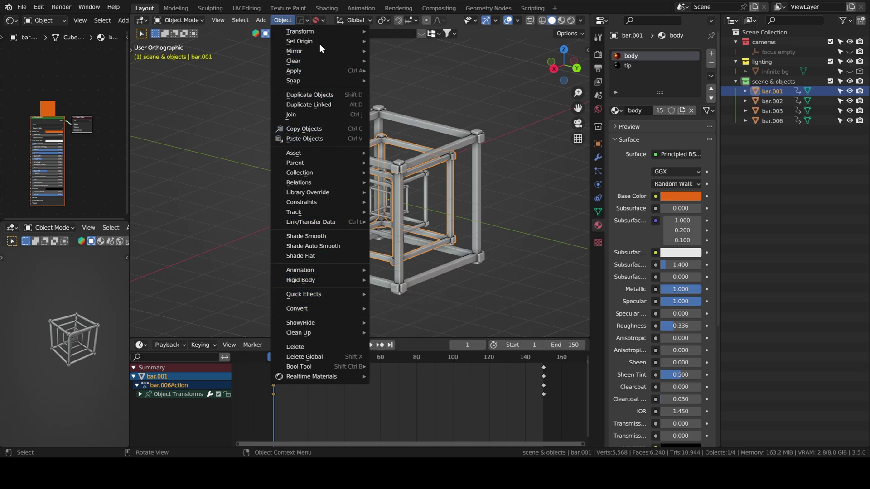
{"action": "mouse_move", "coordinate": [334, 183]}
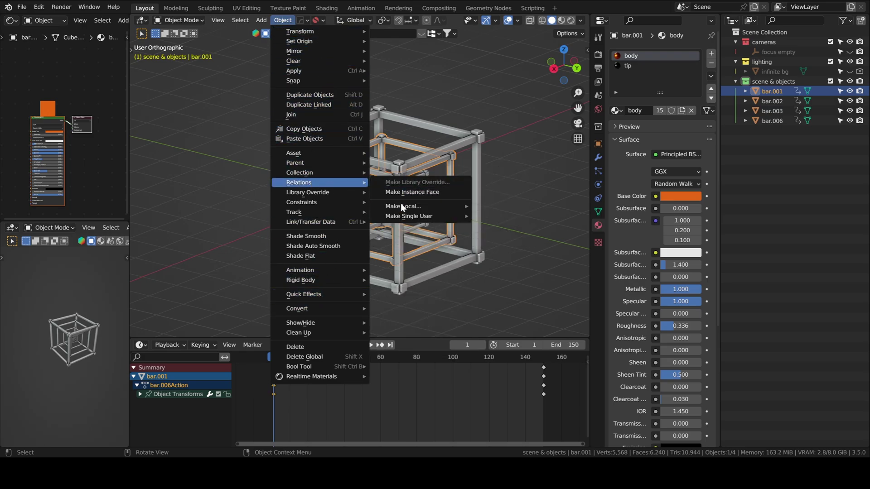
{"action": "mouse_move", "coordinate": [403, 216]}
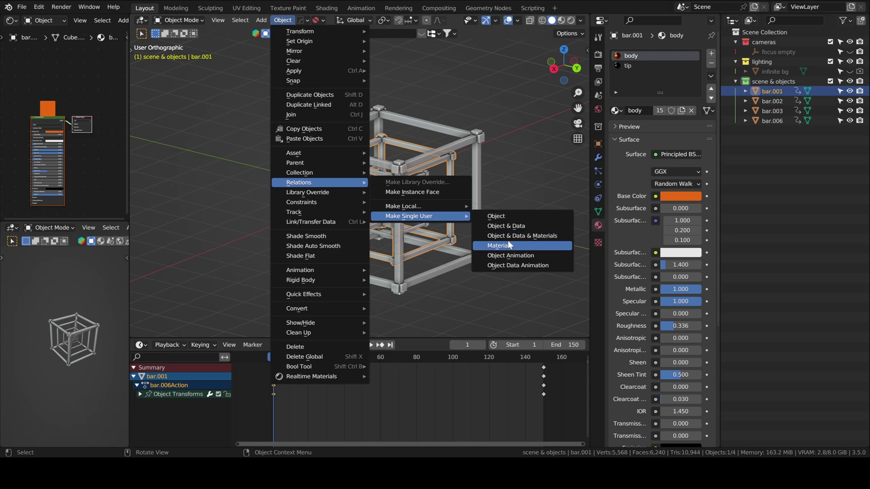
{"action": "left_click", "coordinate": [511, 256]}
- Move bar.001's starting keyframes to about frame 20
{"action": "left_click", "coordinate": [436, 270]}
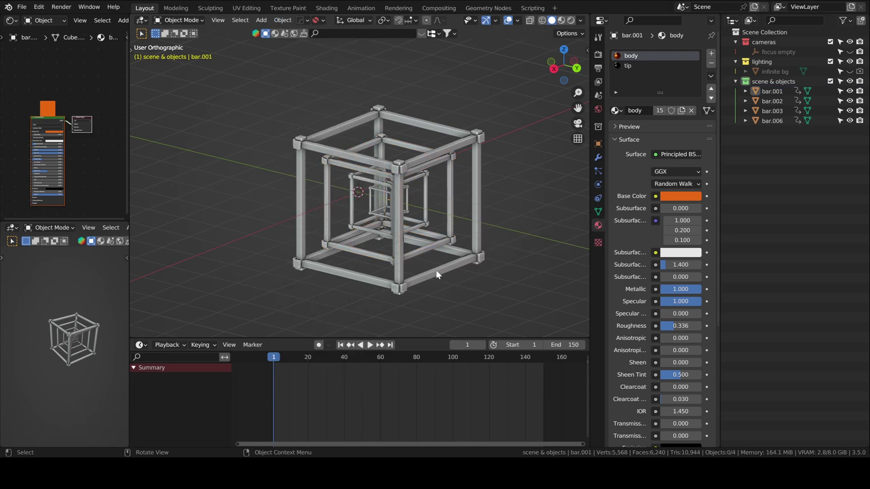
{"action": "left_click", "coordinate": [423, 251]}
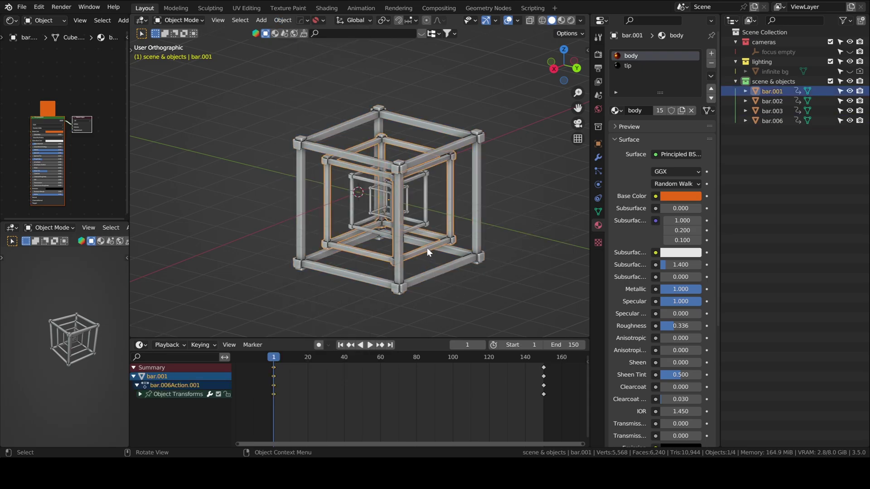
{"action": "key", "text": "g"}
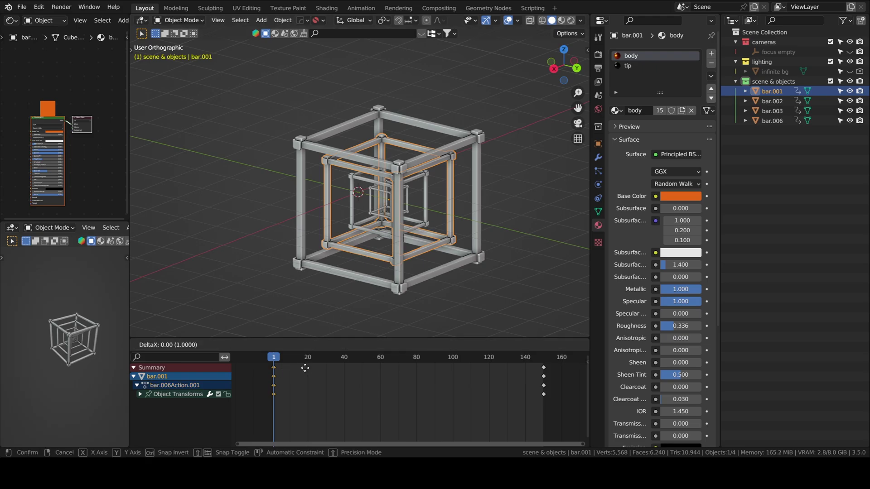
{"action": "left_click", "coordinate": [339, 374]}
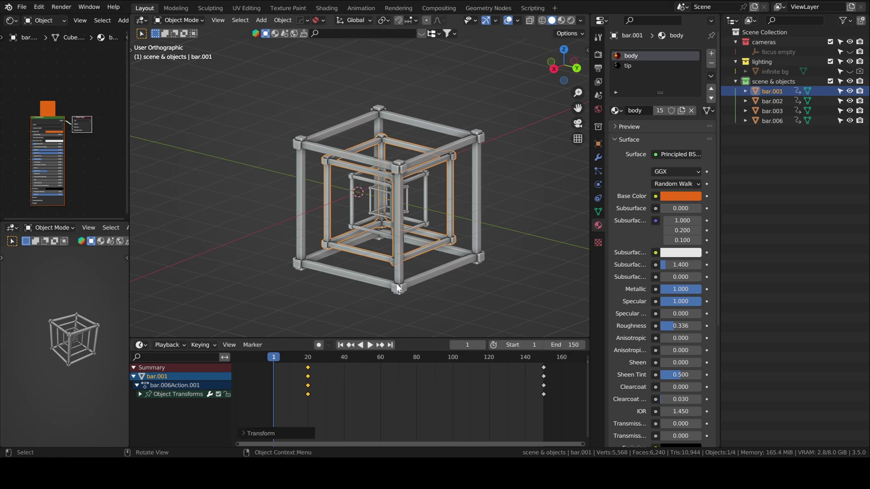
{"action": "left_click", "coordinate": [420, 274]}
{"action": "left_click", "coordinate": [421, 249]}
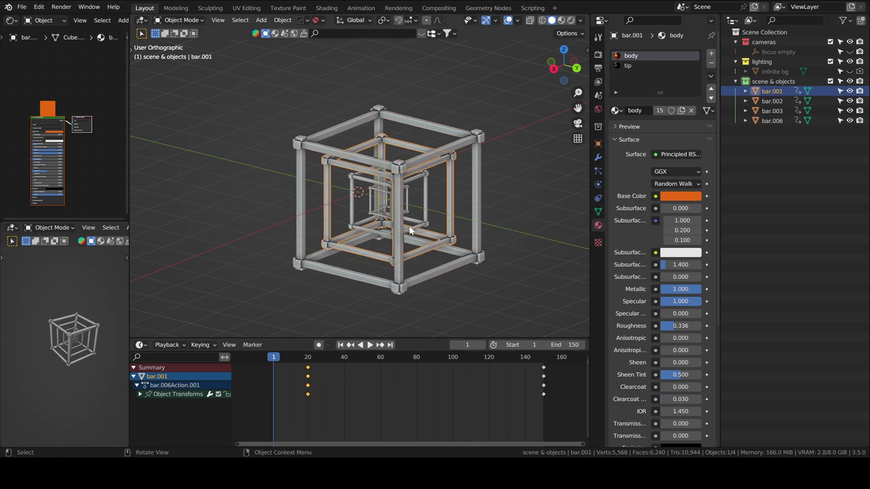
- Make the object animation of the third-largest frame, bar.002, single-user
{"action": "left_click", "coordinate": [417, 225]}
{"action": "left_click", "coordinate": [261, 20]}
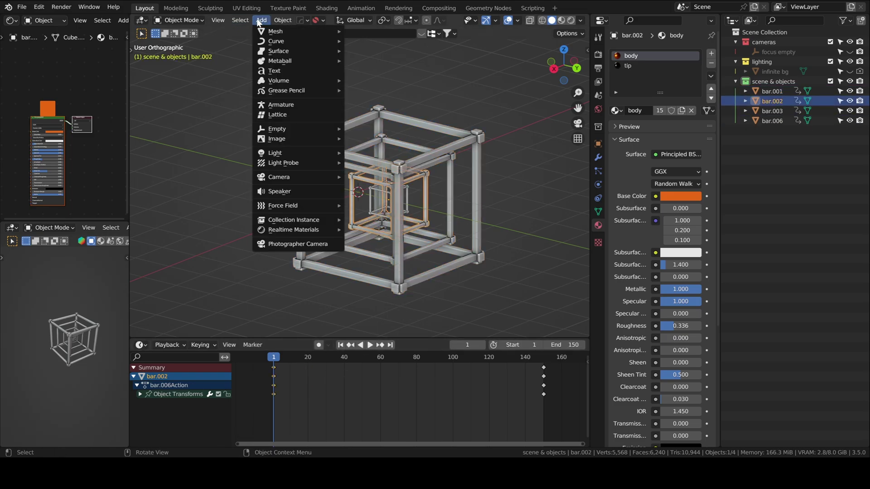
{"action": "mouse_move", "coordinate": [283, 20]}
{"action": "mouse_move", "coordinate": [322, 184]}
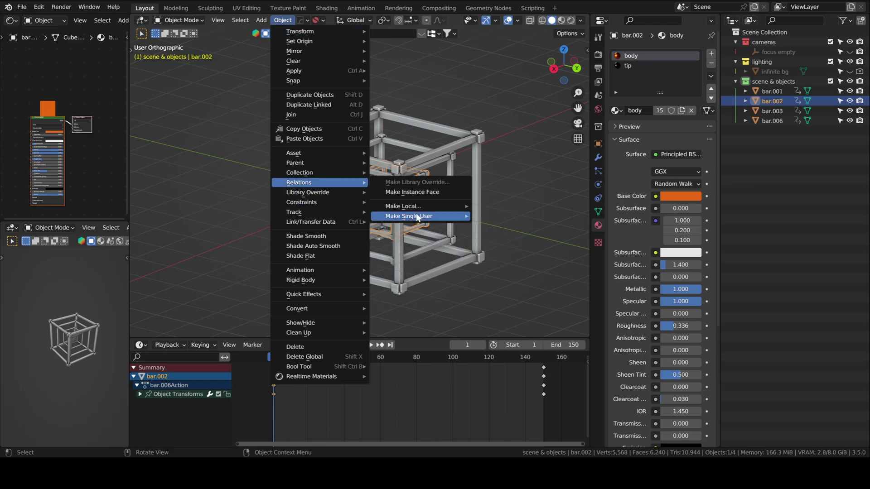
{"action": "mouse_move", "coordinate": [416, 215]}
{"action": "left_click", "coordinate": [496, 253]}
- Make the object animation of the innermost frame, bar.003, single-user
{"action": "left_click", "coordinate": [407, 205]}
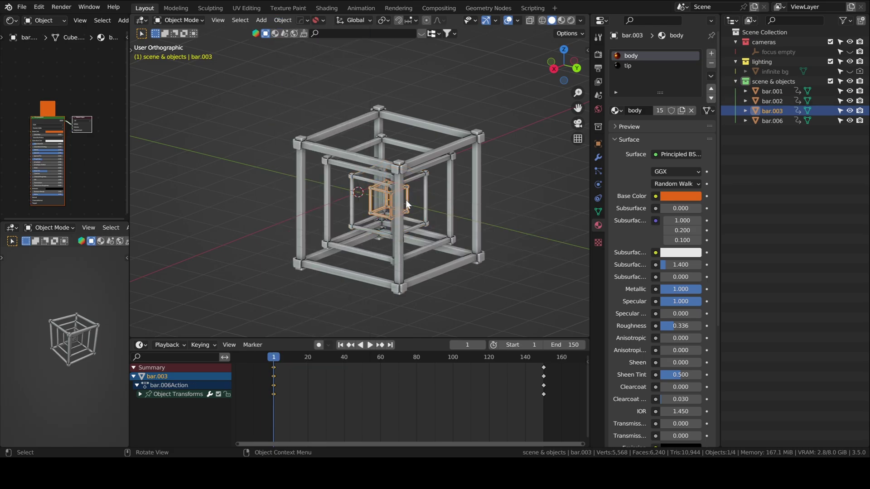
{"action": "left_click", "coordinate": [283, 20]}
{"action": "mouse_move", "coordinate": [306, 184]}
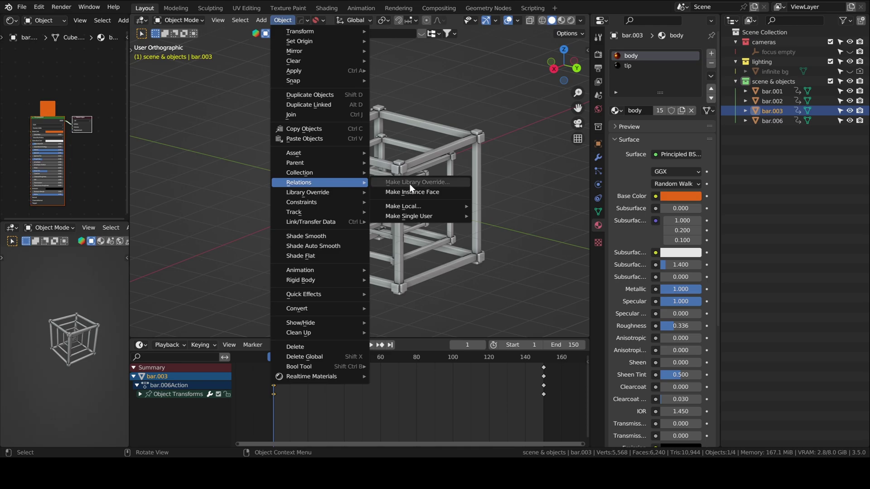
{"action": "mouse_move", "coordinate": [409, 216]}
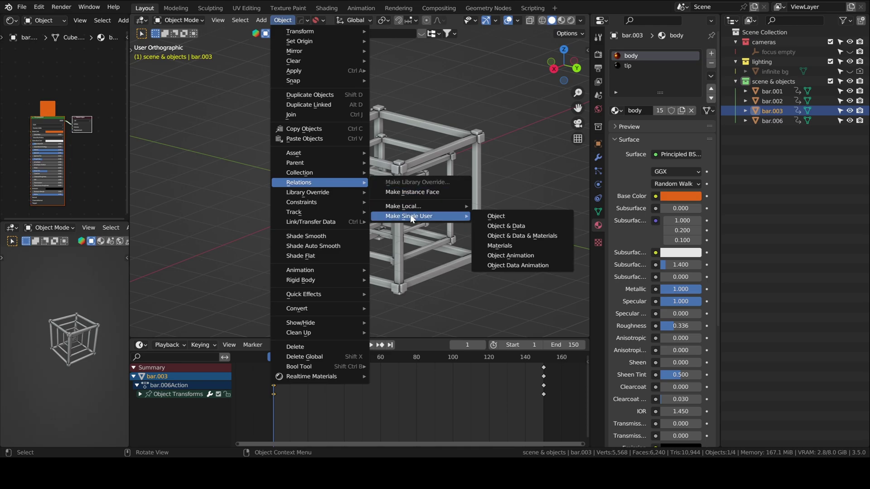
{"action": "left_click", "coordinate": [497, 255]}
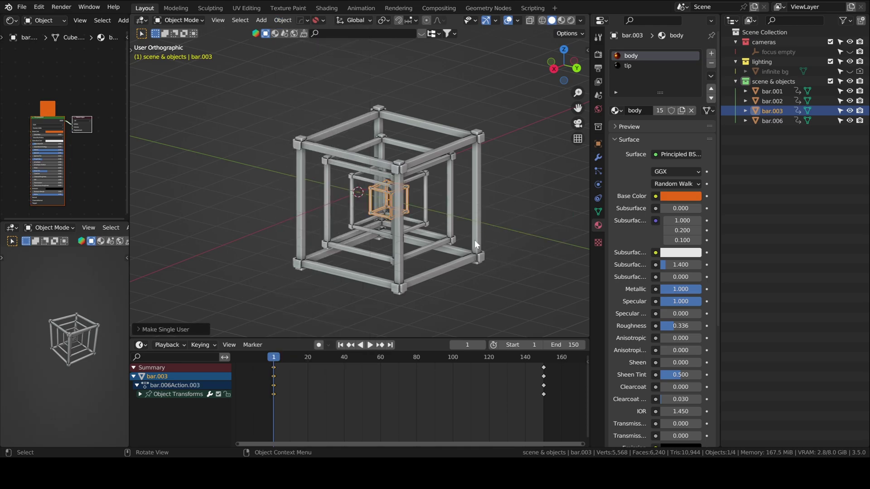
- Move bar.002's starting keyframes to frame 40
{"action": "left_click", "coordinate": [433, 245]}
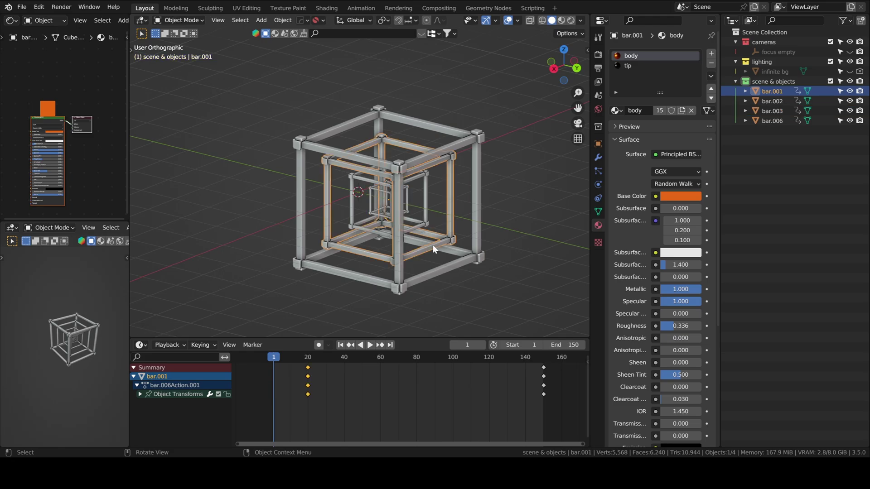
{"action": "left_click", "coordinate": [425, 222]}
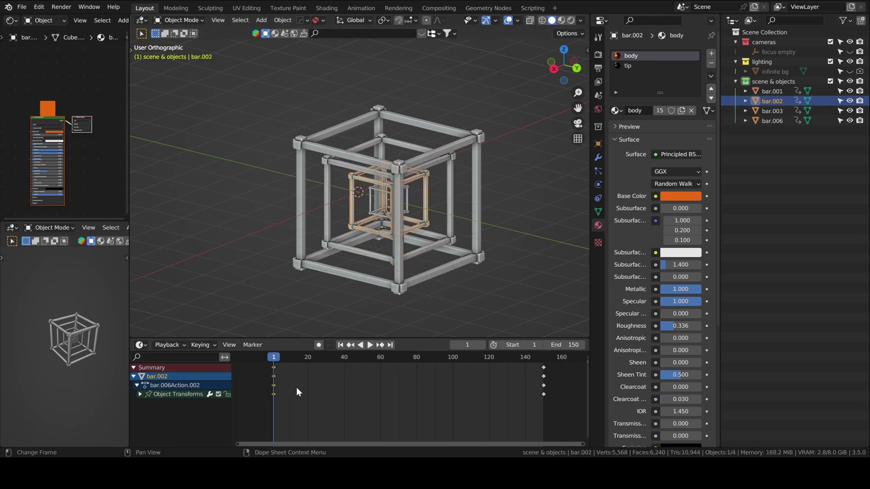
{"action": "key", "text": "g"}
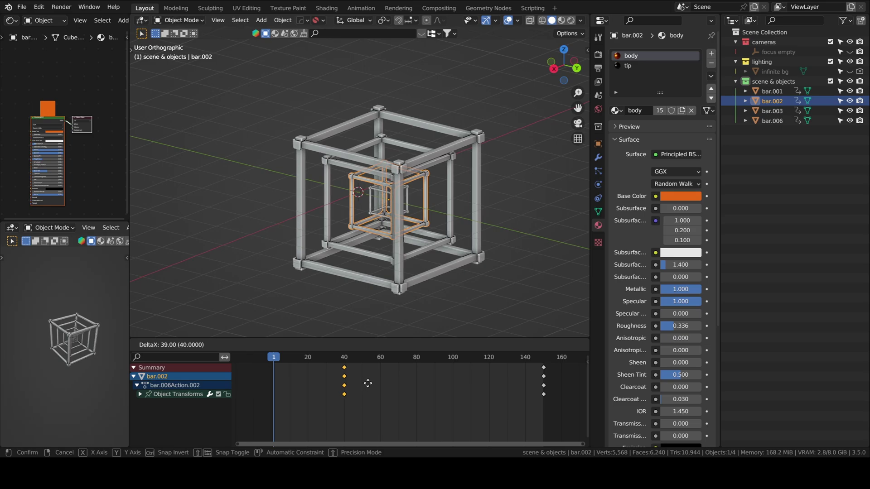
{"action": "left_click", "coordinate": [368, 383]}
- Move the innermost frame bar.003's starting keyframes to frame 60
{"action": "left_click", "coordinate": [370, 204]}
{"action": "key", "text": "g"}
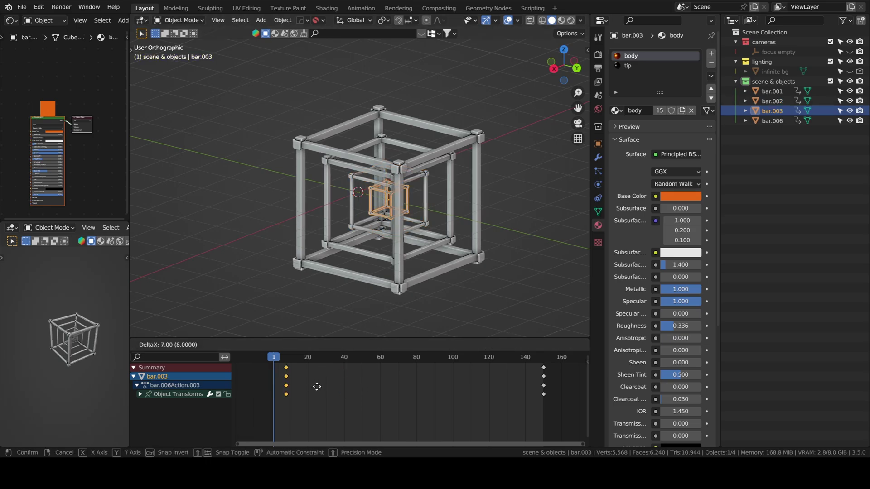
{"action": "left_click", "coordinate": [410, 384]}
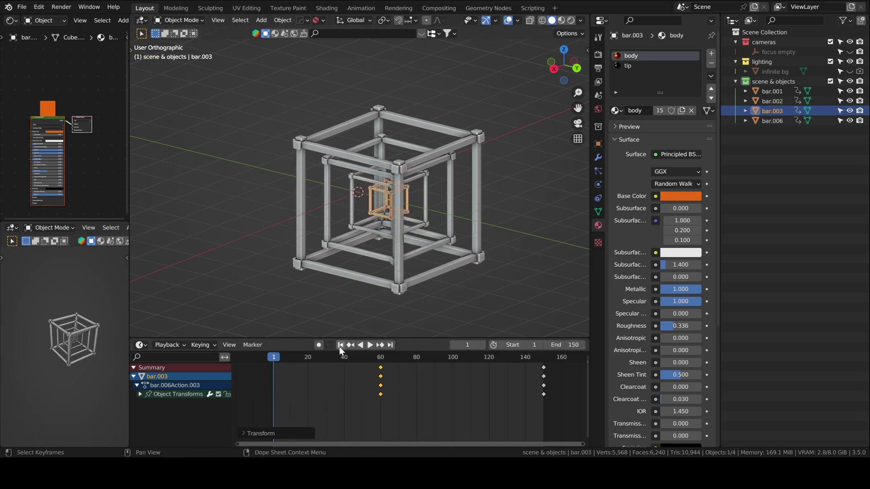
- Play back the staggered rotations with nothing selected, and stop with the animation back at frame 1
{"action": "left_click", "coordinate": [370, 345]}
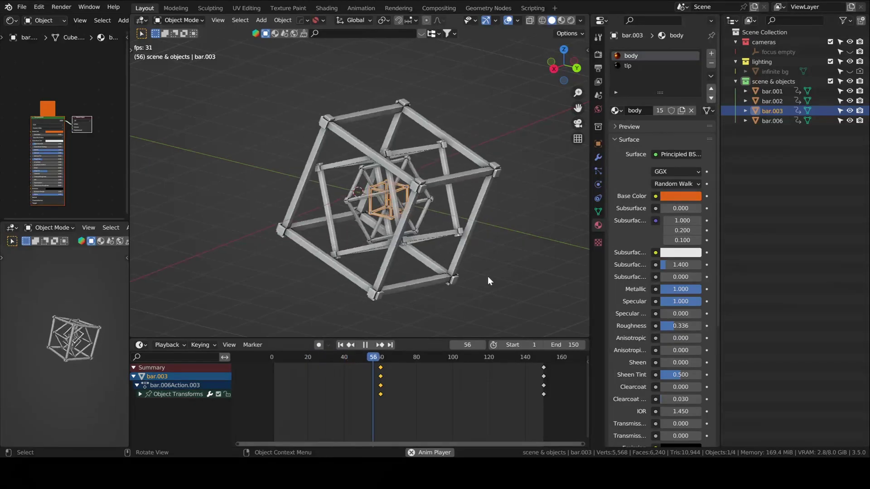
{"action": "left_click", "coordinate": [514, 269]}
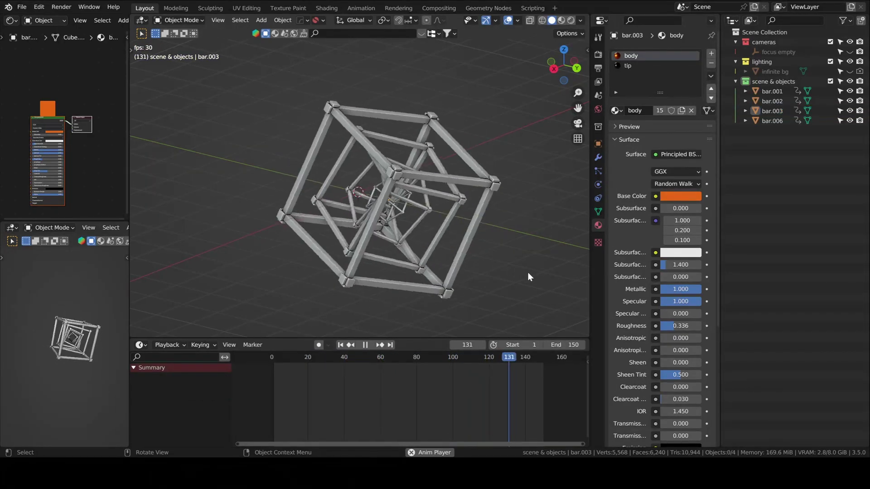
{"action": "key", "text": "Escape"}
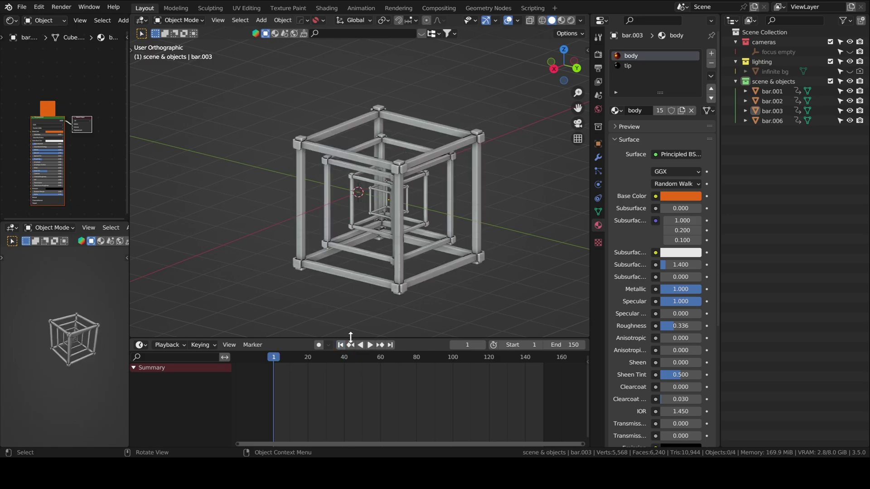
- Play back the animation in rendered shading, and return the viewport to solid shading
{"action": "key", "text": "z"}
{"action": "left_click", "coordinate": [492, 190]}
{"action": "left_click", "coordinate": [368, 345]}
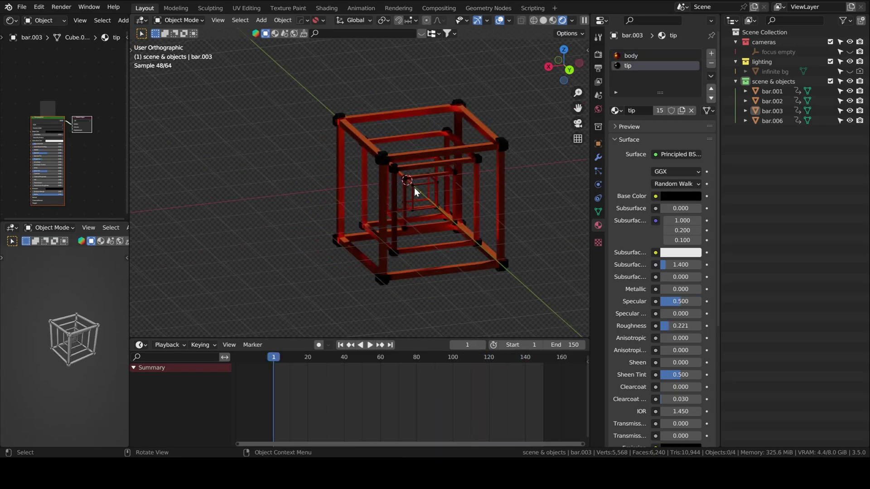
{"action": "key", "text": "z"}
{"action": "left_click", "coordinate": [508, 192]}
- Snap the 3D cursor to the centre of the innermost frame, bar.003
{"action": "middle_click_drag", "start_coordinate": [507, 192], "coordinate": [474, 205]}
{"action": "scroll", "coordinate": [474, 205], "scroll_direction": "up", "scroll_amount": 3}
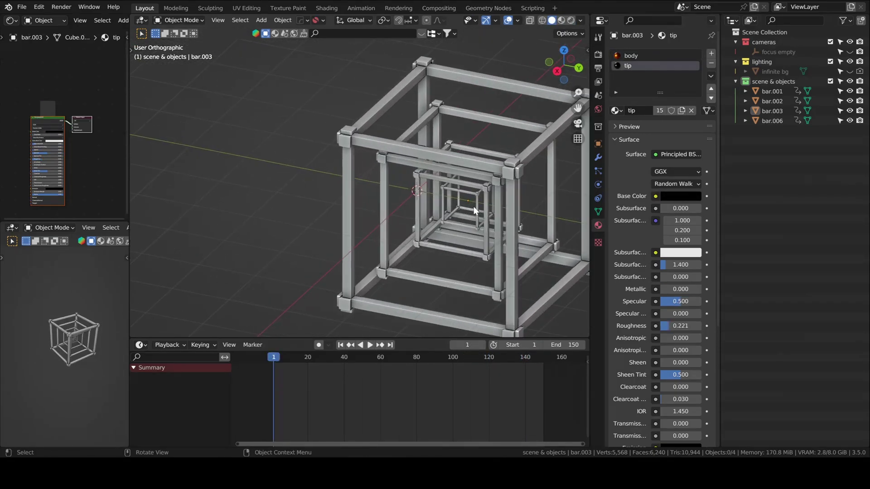
{"action": "left_click", "coordinate": [557, 71]}
{"action": "scroll", "coordinate": [409, 216], "scroll_direction": "up", "scroll_amount": 2}
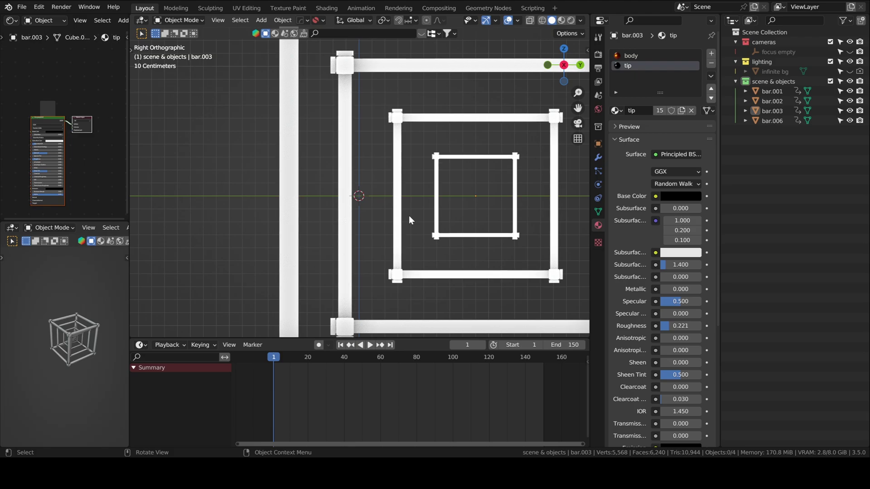
{"action": "middle_click_drag", "start_coordinate": [409, 216], "coordinate": [365, 209], "text": "shift"}
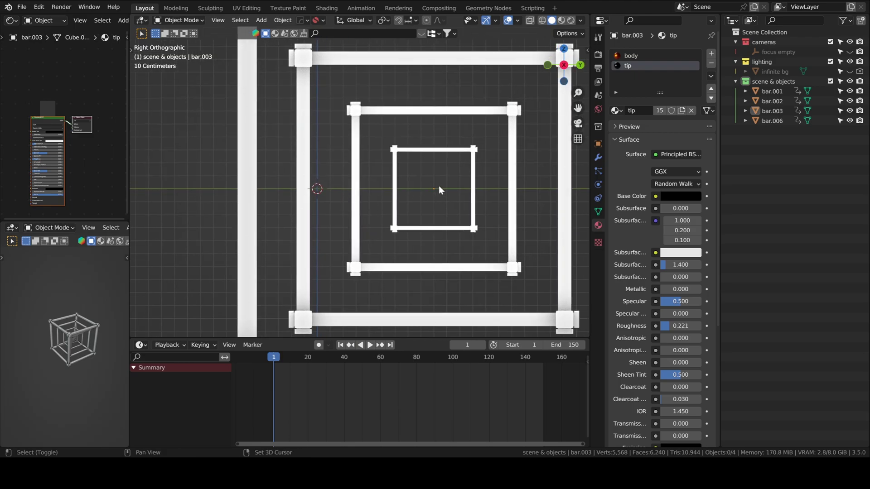
{"action": "left_click", "coordinate": [446, 151]}
{"action": "key", "text": "shift+s"}
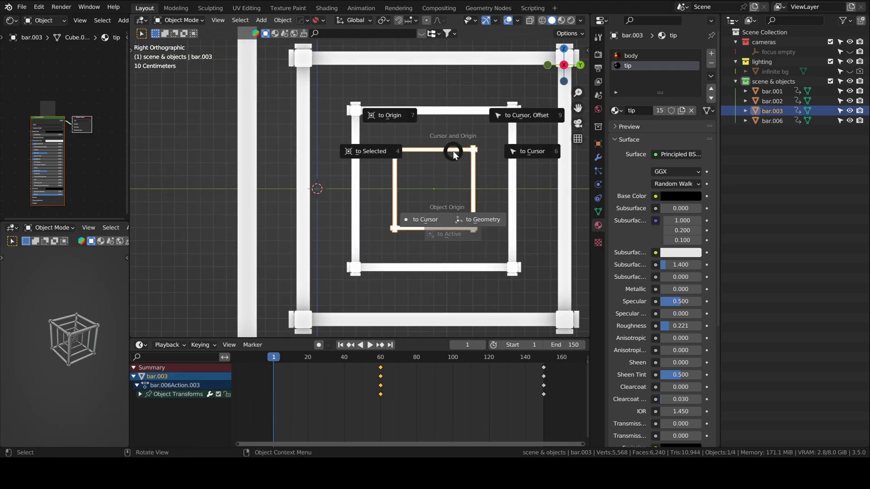
{"action": "left_click", "coordinate": [383, 152]}
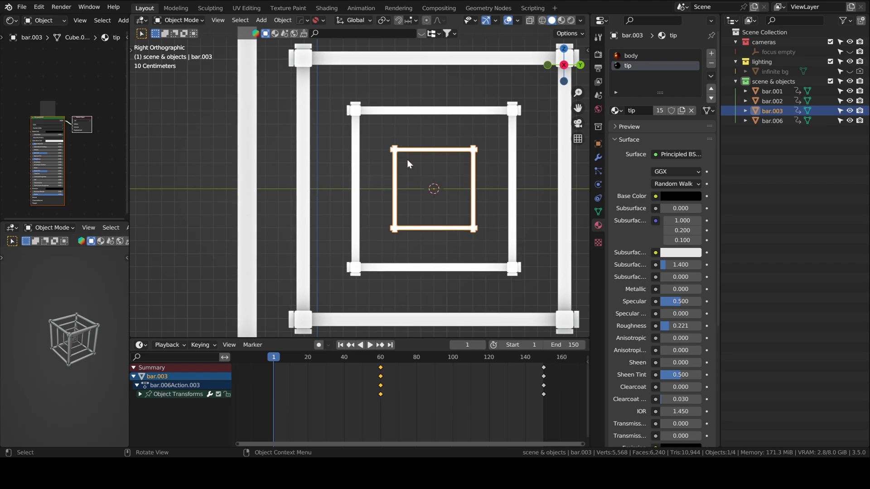
- Add a Brilliant Diamond mesh at the 3D cursor, and search the Preferences add-ons for "extra"
{"action": "scroll", "coordinate": [477, 195], "scroll_direction": "down", "scroll_amount": 2}
{"action": "scroll", "coordinate": [477, 195], "scroll_direction": "down", "scroll_amount": 1}
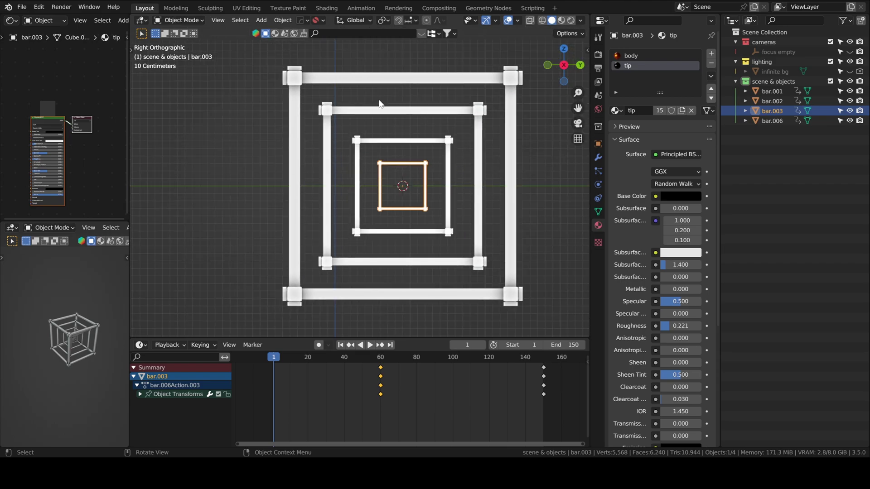
{"action": "key", "text": "shift+a"}
{"action": "mouse_move", "coordinate": [364, 100]}
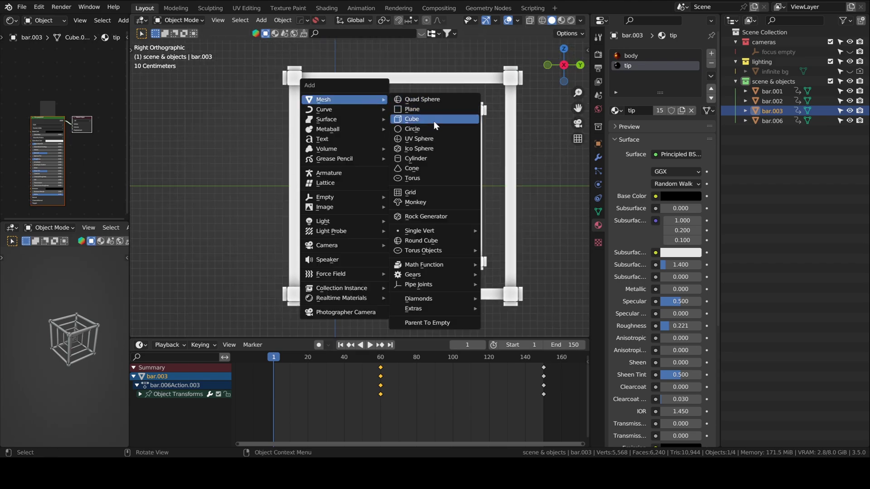
{"action": "mouse_move", "coordinate": [432, 301]}
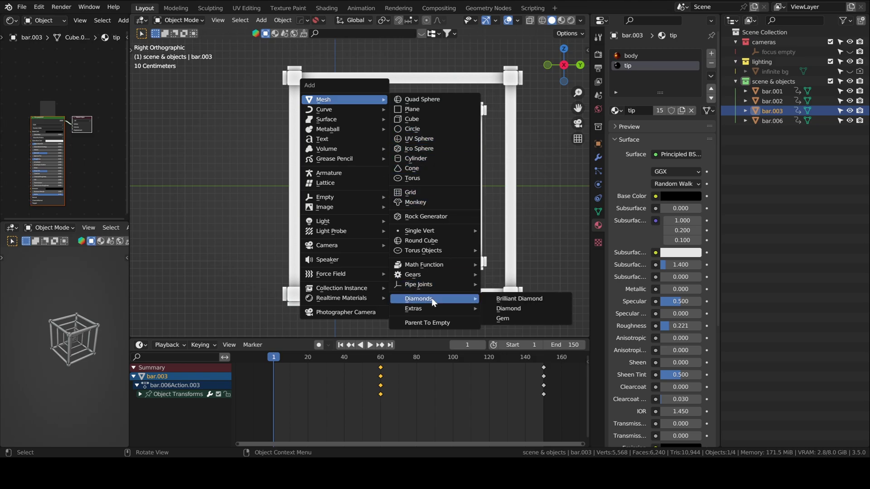
{"action": "left_click", "coordinate": [504, 299]}
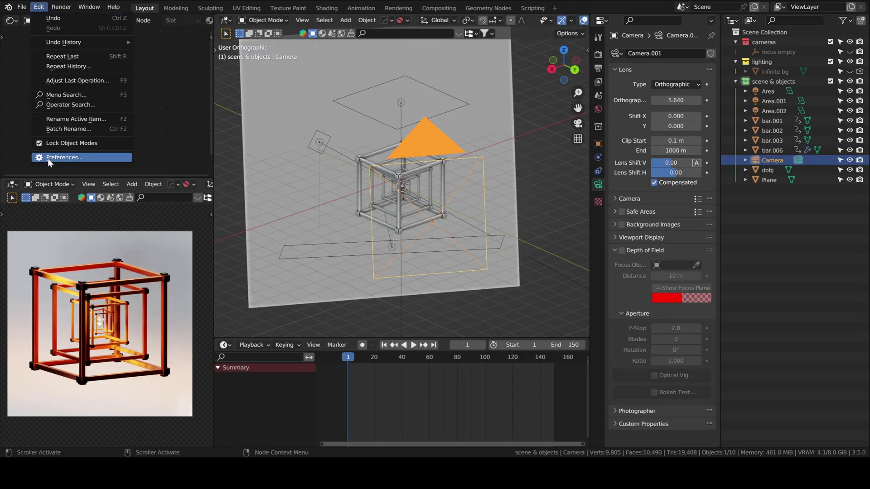
{"action": "left_click", "coordinate": [59, 158]}
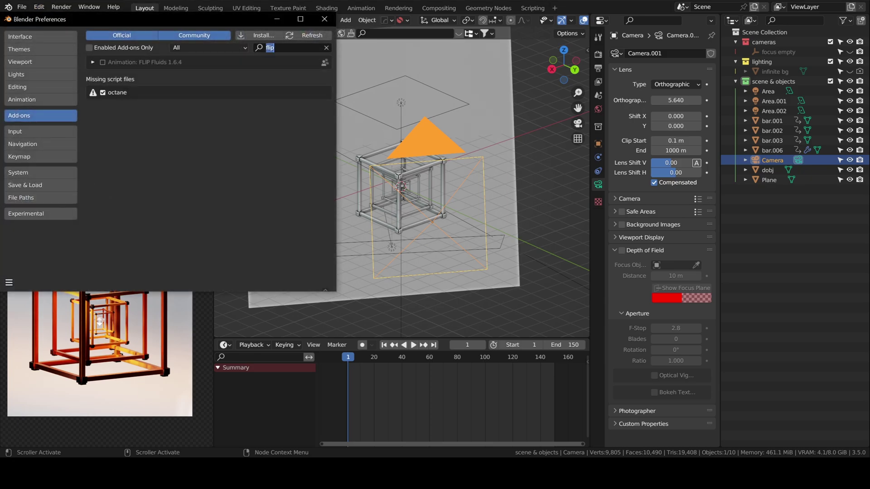
{"action": "type", "text": "extra"}
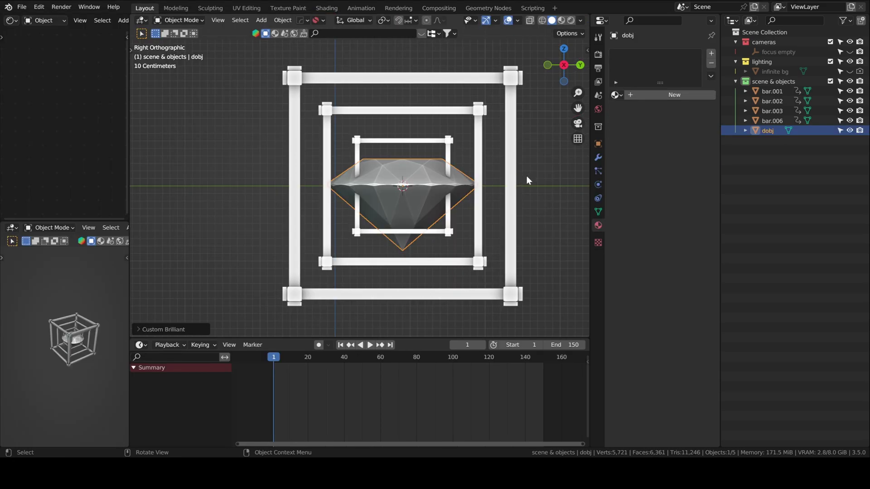
- Set the brilliant diamond's table width to 0.41%, crown height to 0.17% and upper facet factor to 0.34%
{"action": "left_click", "coordinate": [138, 330]}
{"action": "left_click_drag", "start_coordinate": [176, 76], "coordinate": [188, 76]}
{"action": "left_click_drag", "start_coordinate": [409, 189], "coordinate": [160, 103]}
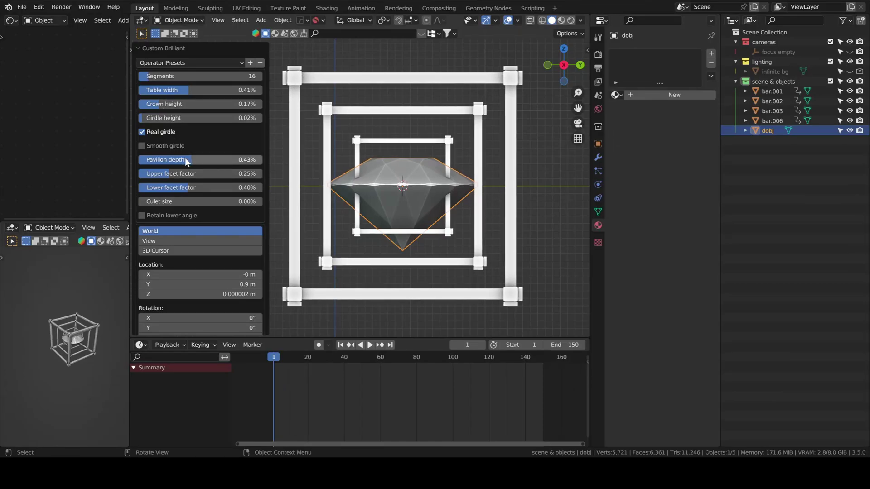
{"action": "left_click_drag", "start_coordinate": [179, 201], "coordinate": [391, 194]}
{"action": "left_click_drag", "start_coordinate": [181, 175], "coordinate": [419, 173]}
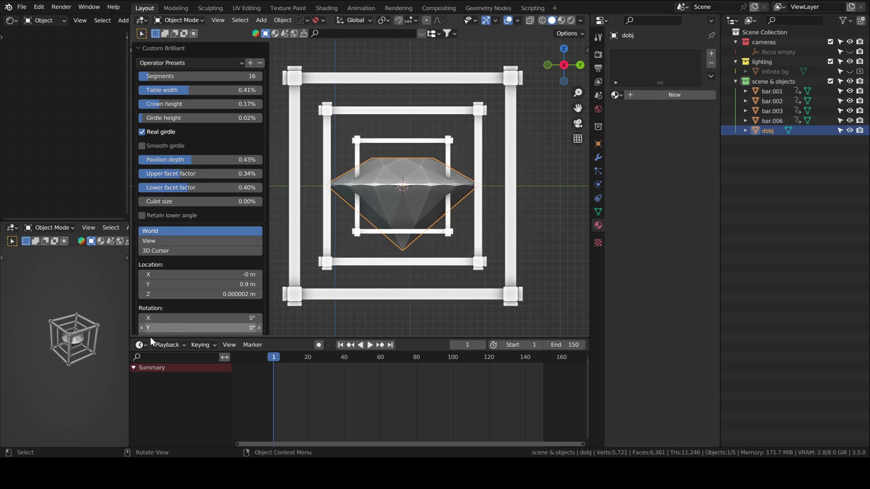
{"action": "left_click", "coordinate": [154, 48]}
- Scale the diamond down to fit inside the innermost frame, and raise it about 0.05 m along Z
{"action": "key", "text": "s"}
{"action": "left_click", "coordinate": [440, 158]}
{"action": "scroll", "coordinate": [440, 158], "scroll_direction": "up", "scroll_amount": 4}
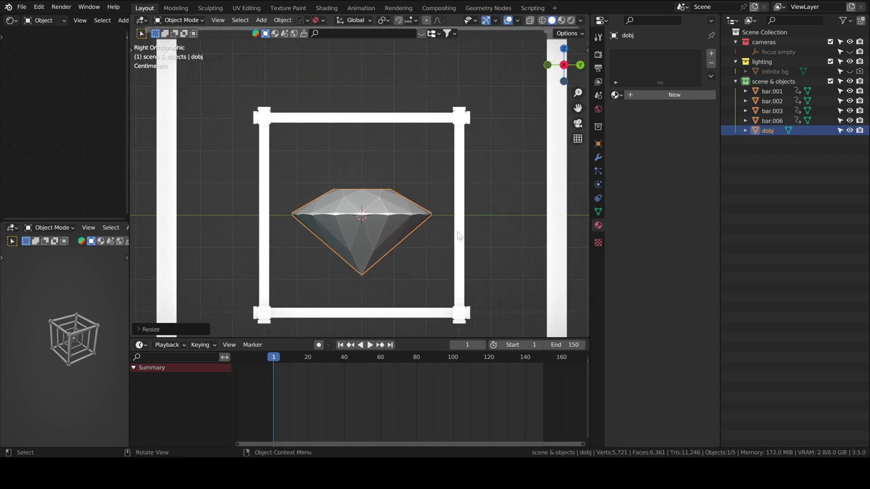
{"action": "key", "text": "g"}
{"action": "key", "text": "z"}
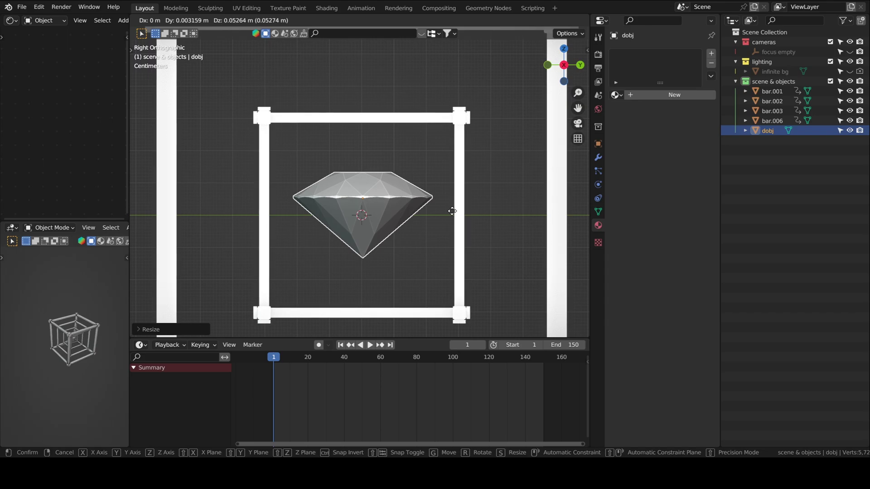
{"action": "left_click", "coordinate": [453, 210]}
- Narrow the diamond in X and Y only, keeping its height, and apply all its transforms
{"action": "scroll", "coordinate": [457, 223], "scroll_direction": "down", "scroll_amount": 4}
{"action": "middle_click_drag", "start_coordinate": [439, 215], "coordinate": [403, 232]}
{"action": "middle_click_drag", "start_coordinate": [374, 206], "coordinate": [437, 202]}
{"action": "key", "text": "s"}
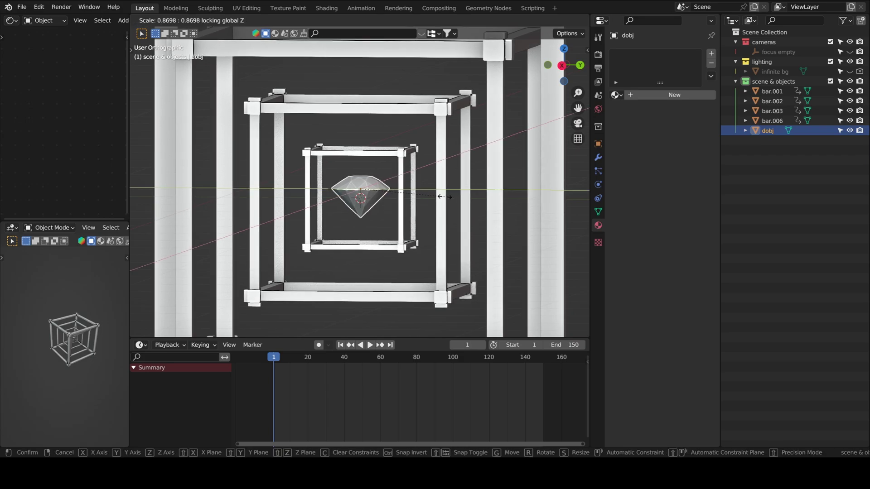
{"action": "left_click", "coordinate": [435, 199]}
{"action": "middle_click_drag", "start_coordinate": [435, 199], "coordinate": [376, 194]}
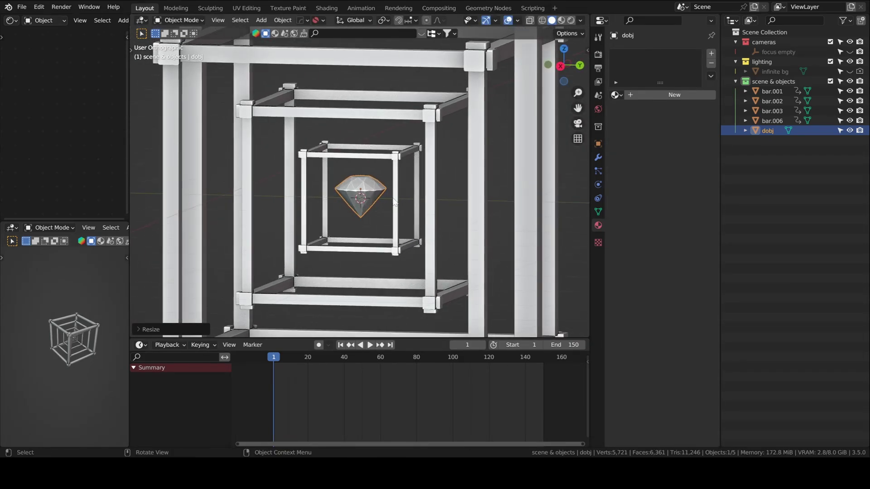
{"action": "key", "text": "ctrl+a"}
{"action": "left_click", "coordinate": [341, 190]}
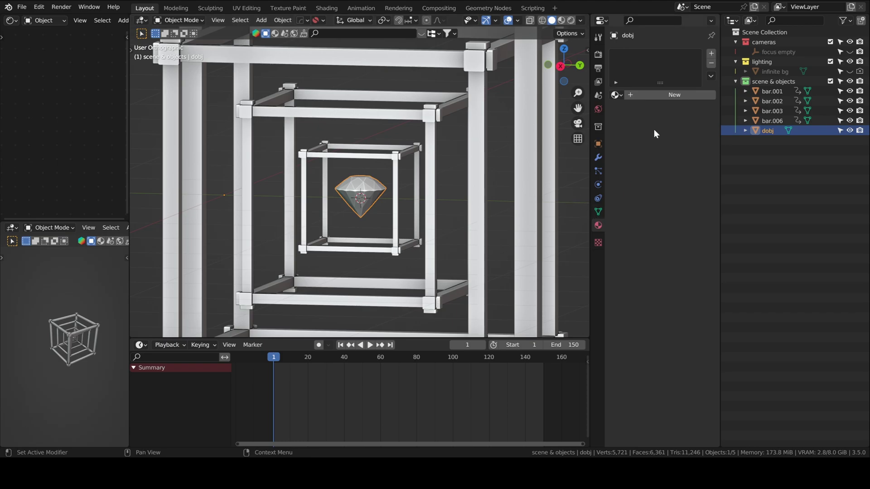
- Create a new material named diamond for the gem, and show the viewport in rendered shading
{"action": "left_click", "coordinate": [648, 95]}
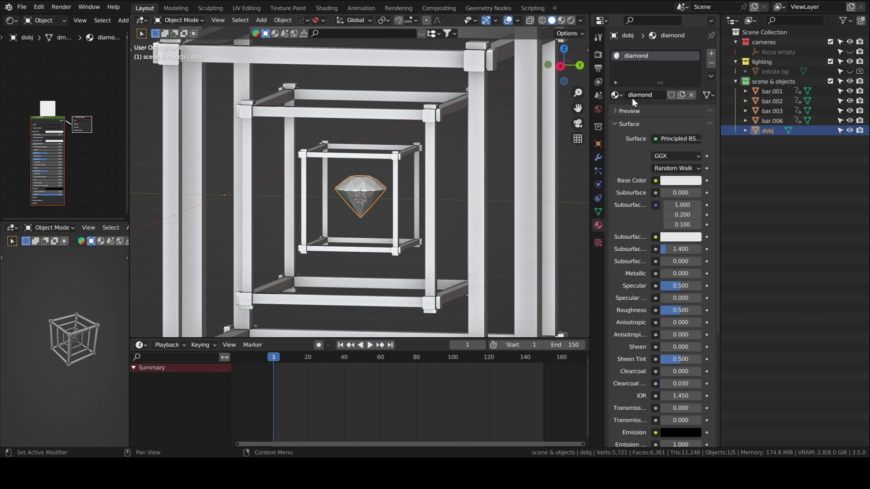
{"action": "scroll", "coordinate": [399, 195], "scroll_direction": "up", "scroll_amount": 4}
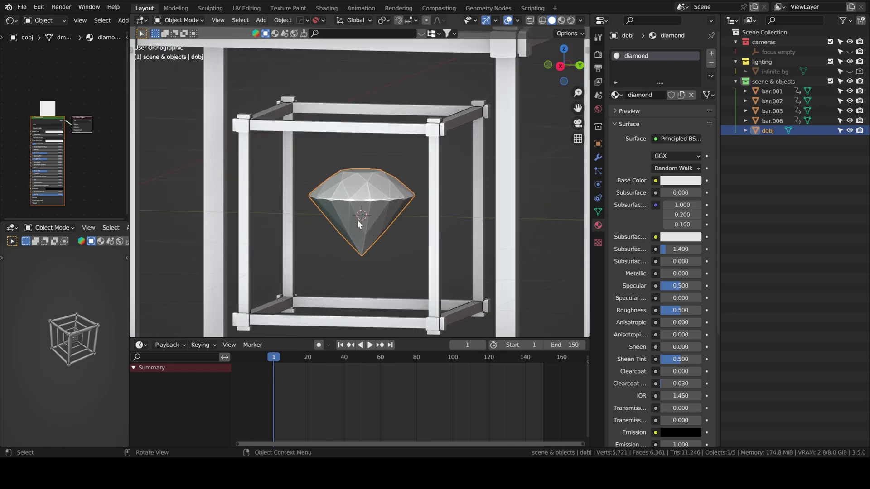
{"action": "scroll", "coordinate": [358, 230], "scroll_direction": "up", "scroll_amount": 1}
{"action": "key", "text": "z"}
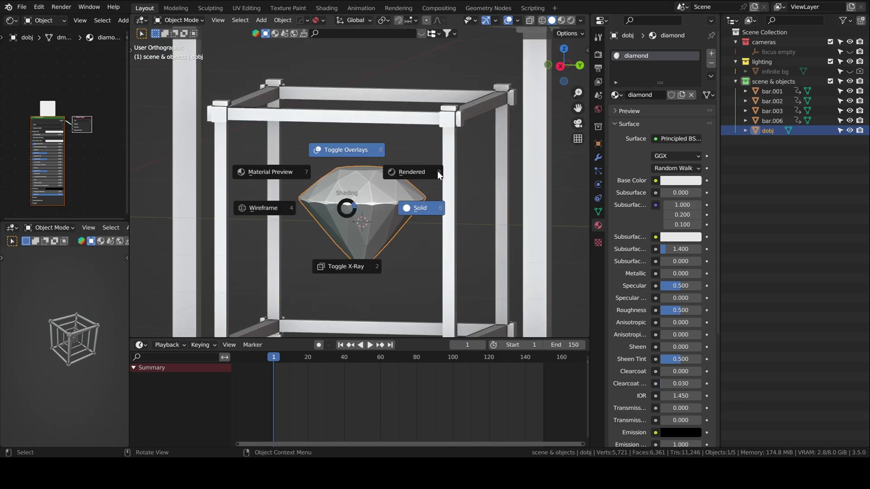
{"action": "key", "text": "z"}
{"action": "left_click", "coordinate": [469, 144]}
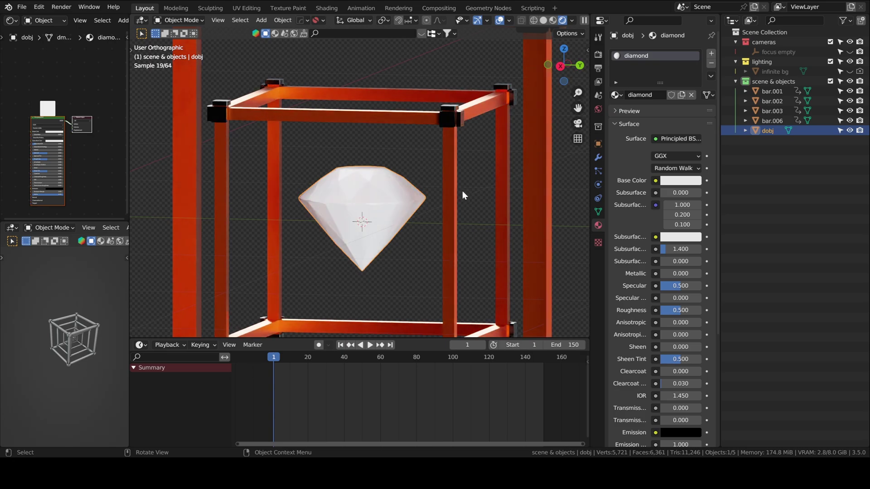
- Enlarge the shader editor, and set the diamond material's Transmission to 1.000 and Roughness to about 0.089
{"action": "left_click_drag", "start_coordinate": [90, 221], "coordinate": [90, 281]}
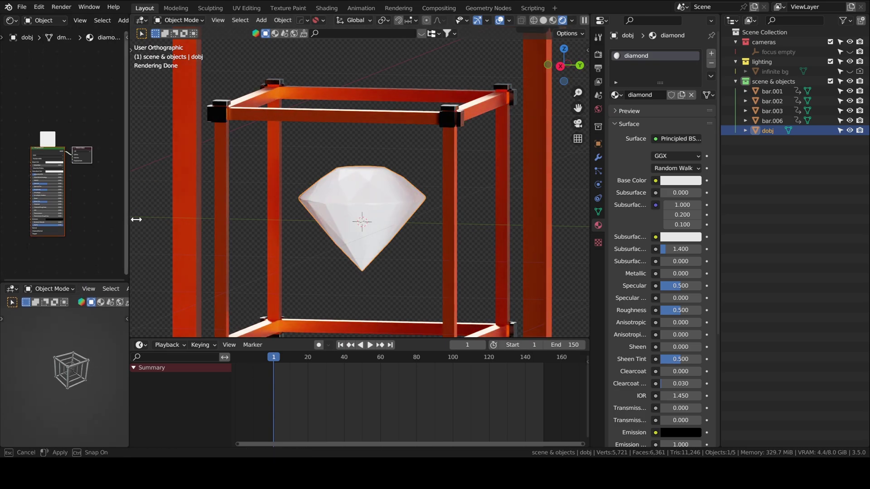
{"action": "left_click_drag", "start_coordinate": [129, 217], "coordinate": [200, 222]}
{"action": "middle_click_drag", "start_coordinate": [117, 223], "coordinate": [129, 149]}
{"action": "scroll", "coordinate": [105, 157], "scroll_direction": "up", "scroll_amount": 4}
{"action": "left_click", "coordinate": [96, 131]}
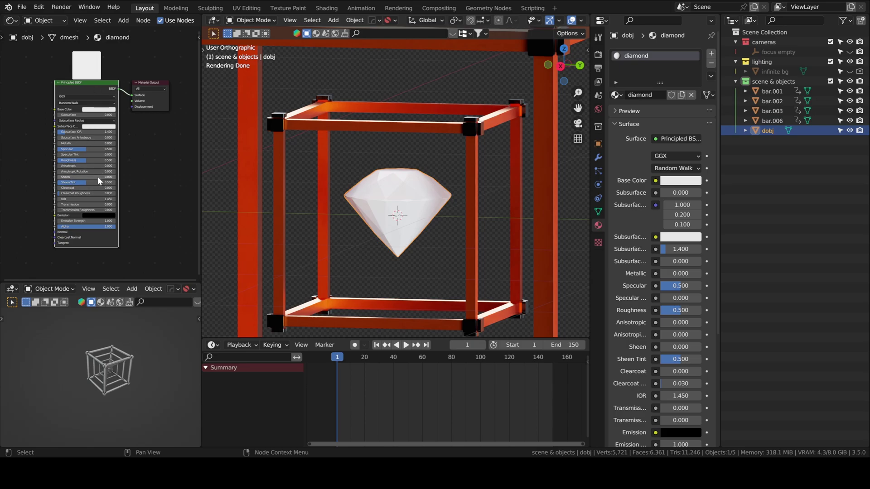
{"action": "left_click_drag", "start_coordinate": [79, 204], "coordinate": [111, 204]}
{"action": "left_click_drag", "start_coordinate": [87, 161], "coordinate": [66, 160]}
{"action": "mouse_move", "coordinate": [407, 219]}
{"action": "middle_mouse_down"}
{"action": "mouse_move", "coordinate": [458, 177]}
{"action": "mouse_move", "coordinate": [356, 235]}
{"action": "mouse_move", "coordinate": [395, 230]}
{"action": "middle_mouse_up"}
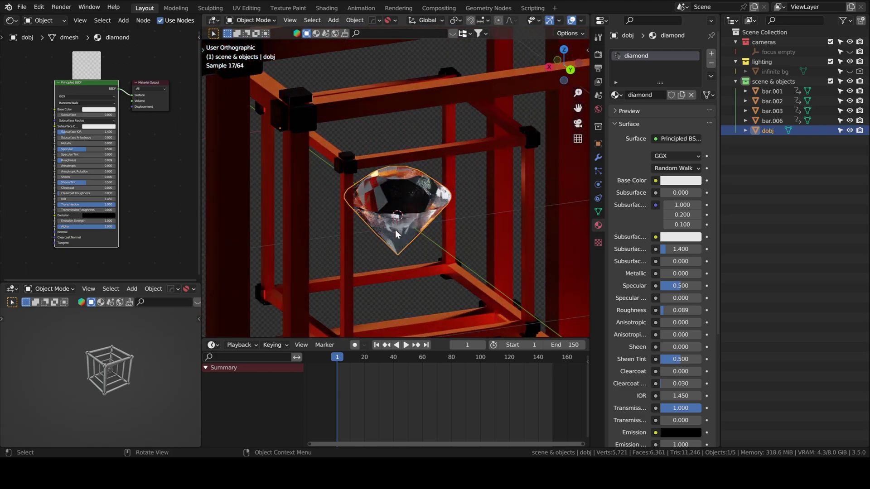
- Add a camera at the 3D cursor while facing the frames in the back view
{"action": "scroll", "coordinate": [412, 208], "scroll_direction": "down", "scroll_amount": 6}
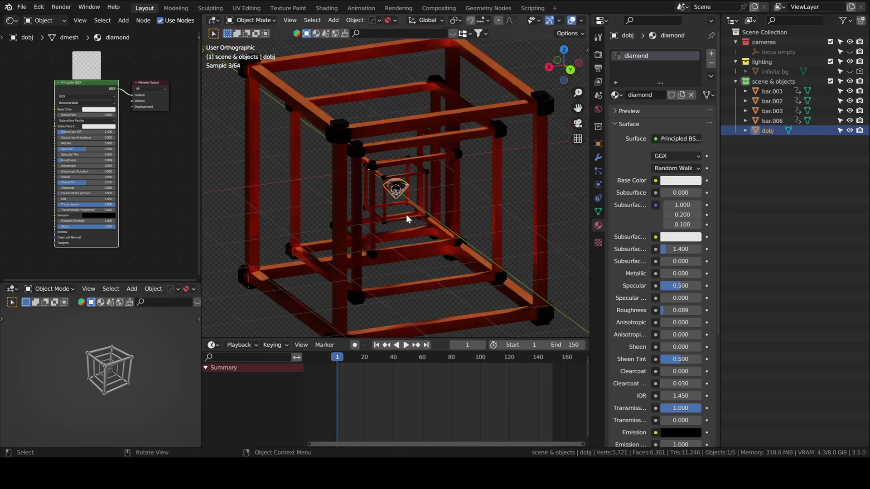
{"action": "middle_click_drag", "start_coordinate": [415, 218], "coordinate": [458, 192]}
{"action": "scroll", "coordinate": [440, 209], "scroll_direction": "down", "scroll_amount": 3}
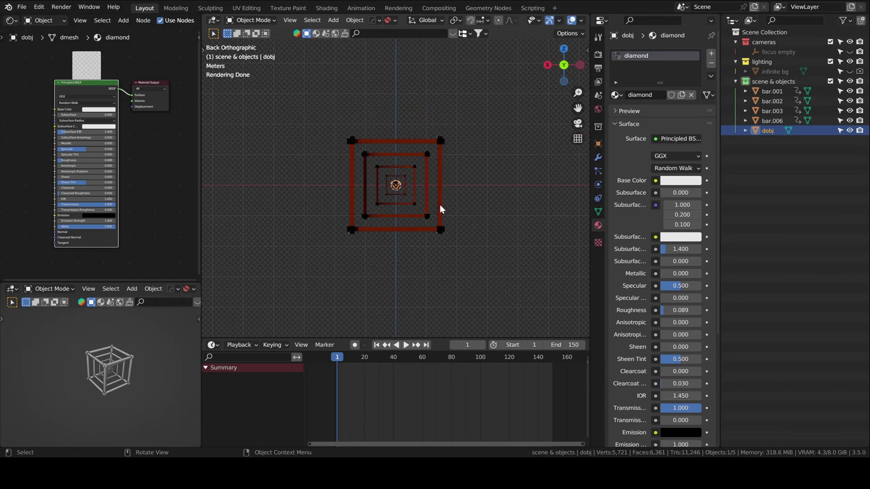
{"action": "key", "text": "shift+a"}
{"action": "mouse_move", "coordinate": [389, 134]}
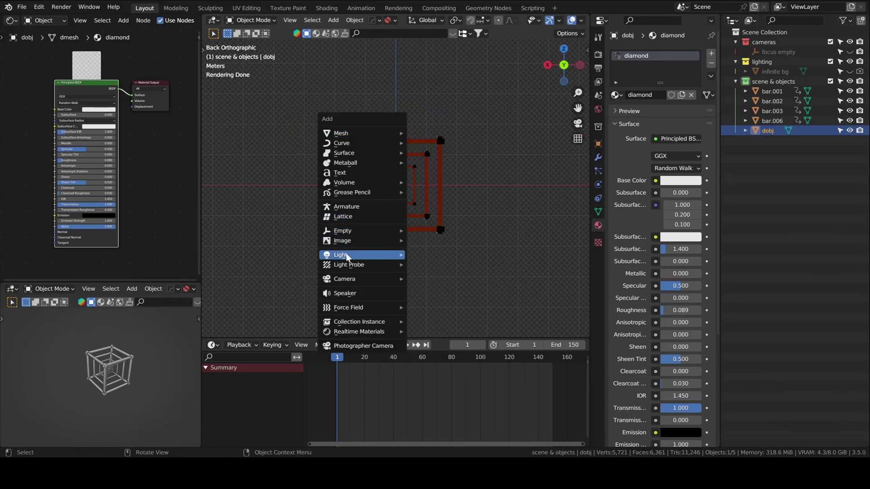
{"action": "mouse_move", "coordinate": [394, 279]}
{"action": "left_click", "coordinate": [436, 280]}
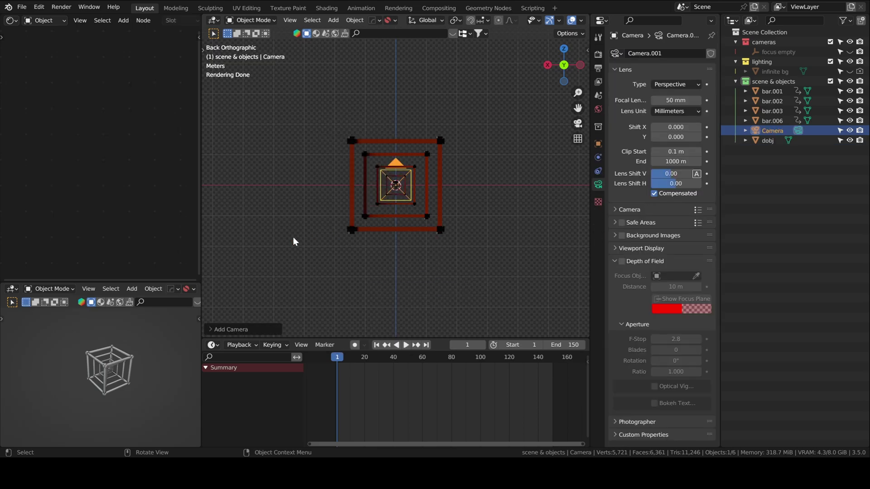
- Show the new camera's view in the small viewport with rendered shading, and enlarge that viewport
{"action": "key", "text": "ctrl+KP_0"}
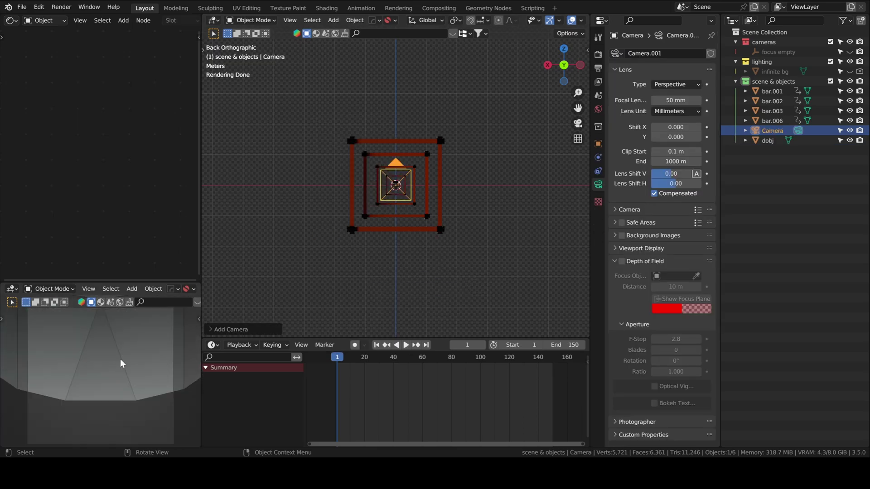
{"action": "key", "text": "z"}
{"action": "left_click", "coordinate": [183, 322]}
{"action": "left_click_drag", "start_coordinate": [145, 282], "coordinate": [152, 209]}
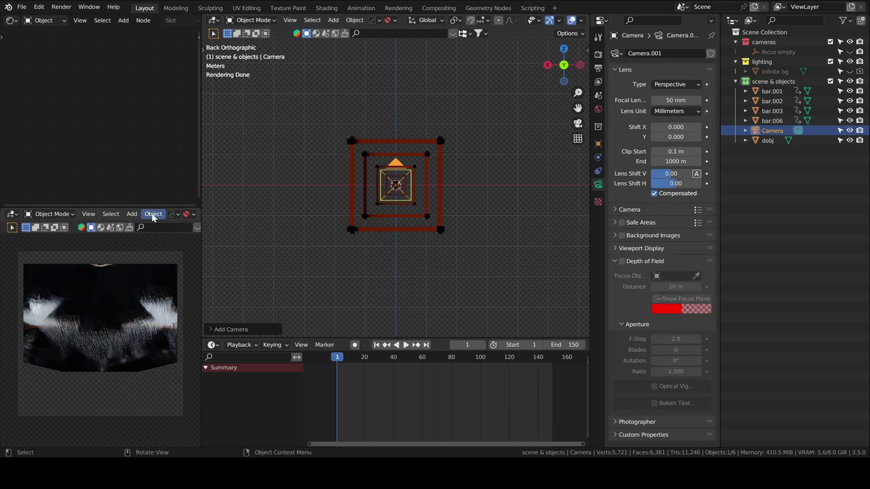
{"action": "left_click_drag", "start_coordinate": [199, 253], "coordinate": [211, 252]}
- Switch the main viewport to solid shading, and move the camera about 6.9 m along the Y axis away from the frames in the left view
{"action": "key", "text": "z"}
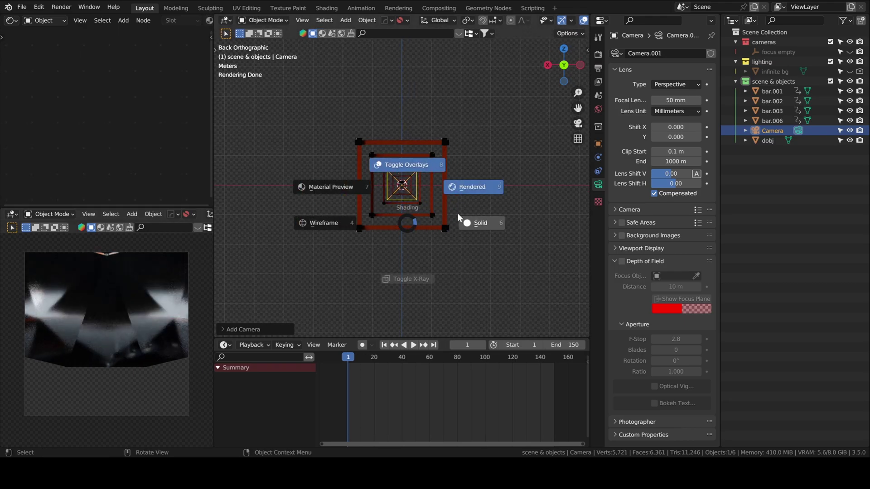
{"action": "left_click", "coordinate": [458, 217]}
{"action": "left_click", "coordinate": [580, 65]}
{"action": "scroll", "coordinate": [434, 191], "scroll_direction": "down", "scroll_amount": 3}
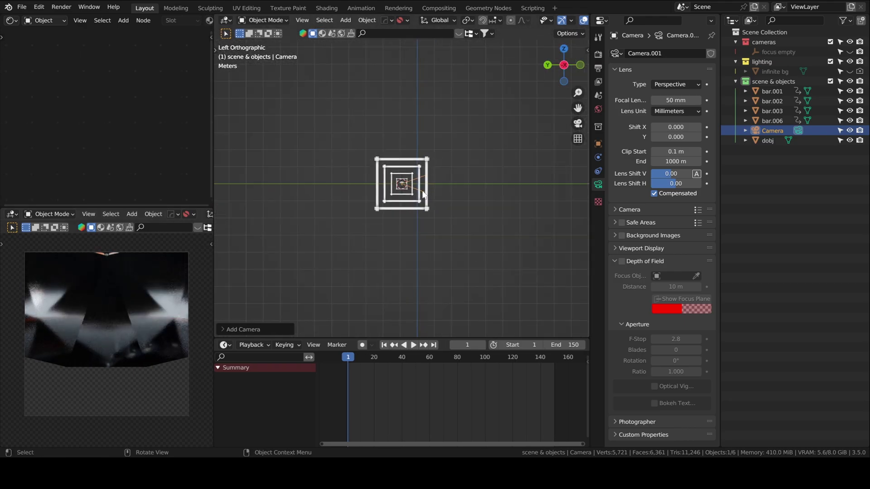
{"action": "key", "text": "g"}
{"action": "key", "text": "y"}
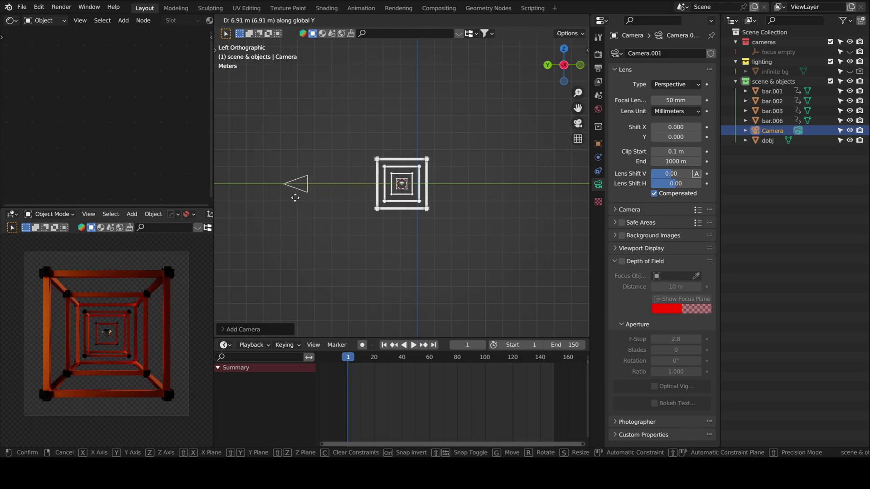
{"action": "left_click", "coordinate": [296, 195]}
- Change the camera's lens type to Orthographic, keeping the camera as the selected object
{"action": "left_click", "coordinate": [675, 84]}
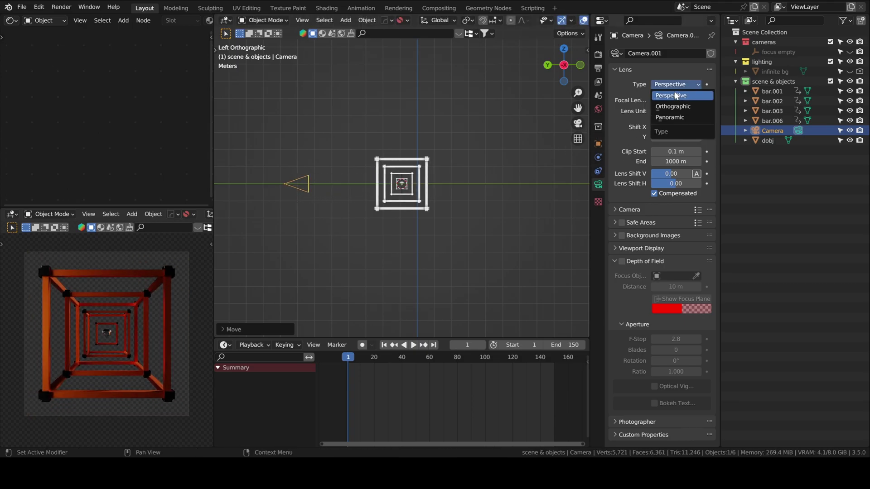
{"action": "left_click", "coordinate": [670, 96]}
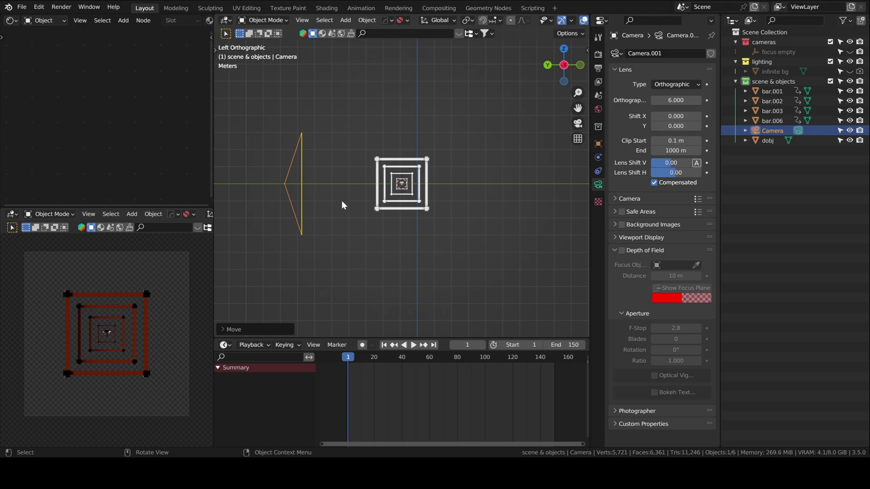
{"action": "left_click", "coordinate": [108, 333]}
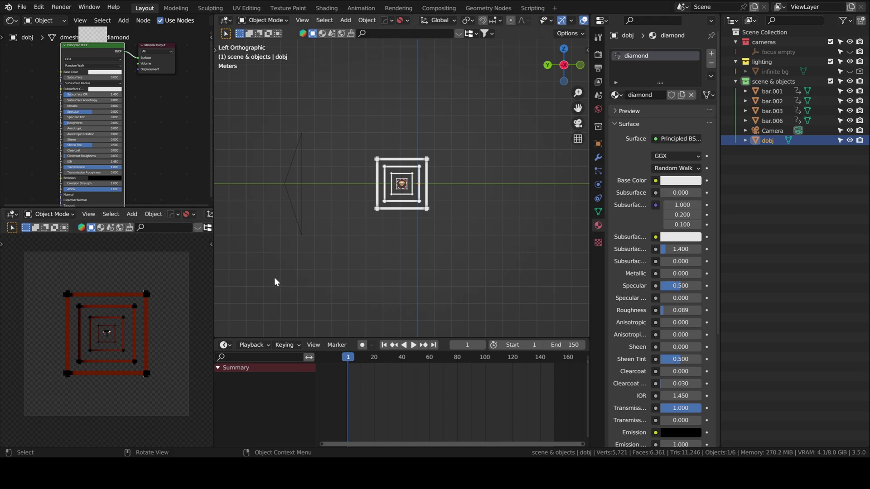
{"action": "left_click", "coordinate": [302, 145]}
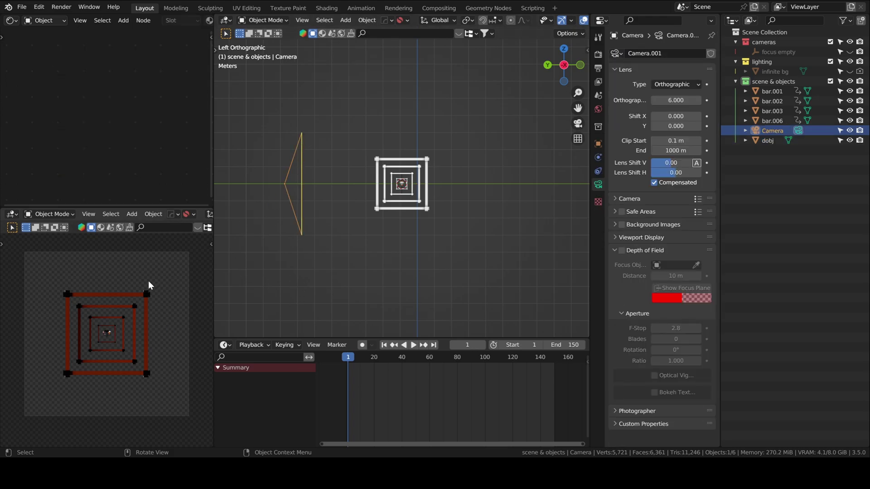
- Lock the camera to the view in the small camera viewport
{"action": "key", "text": "n"}
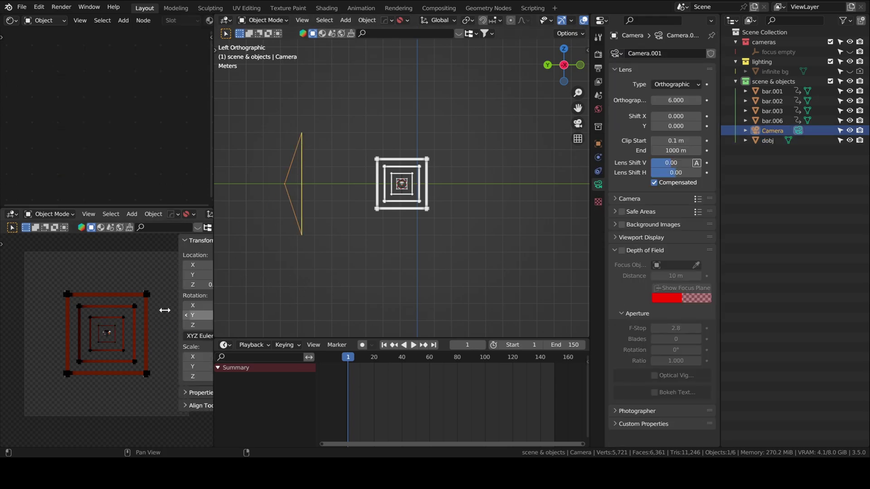
{"action": "scroll", "coordinate": [210, 314], "scroll_direction": "down", "scroll_amount": 1, "text": "ctrl"}
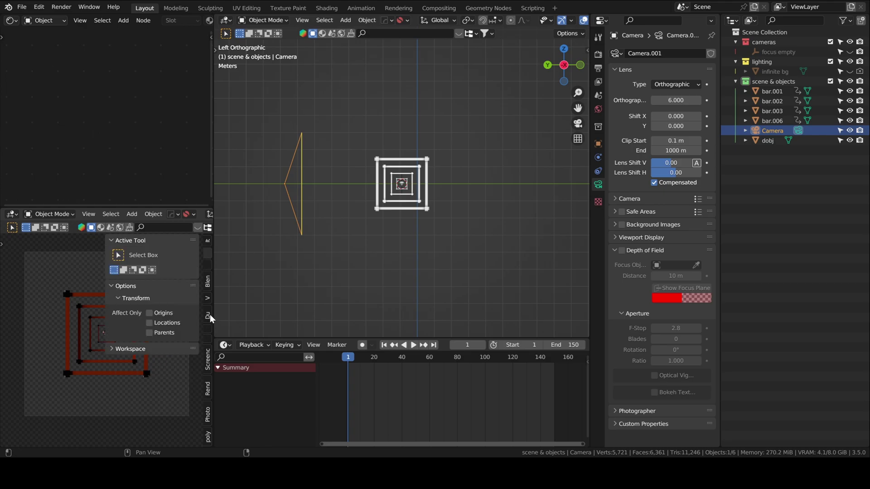
{"action": "scroll", "coordinate": [210, 315], "scroll_direction": "down", "scroll_amount": 1, "text": "ctrl"}
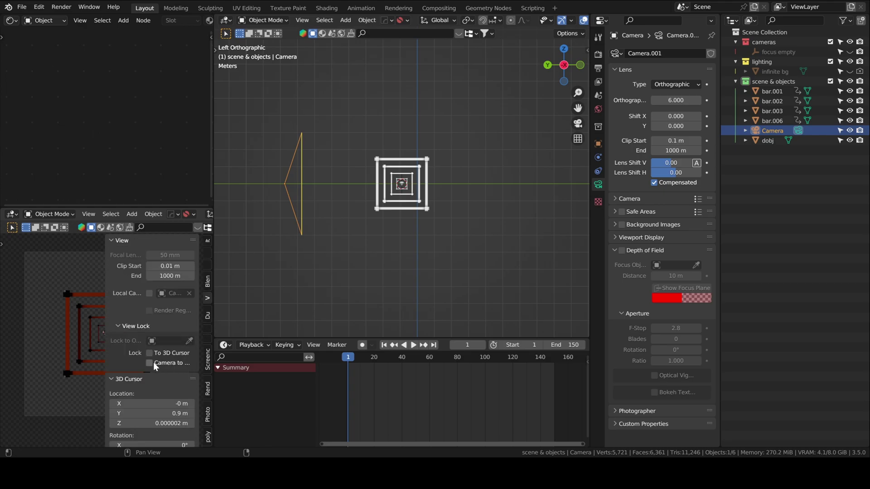
{"action": "left_click", "coordinate": [111, 241]}
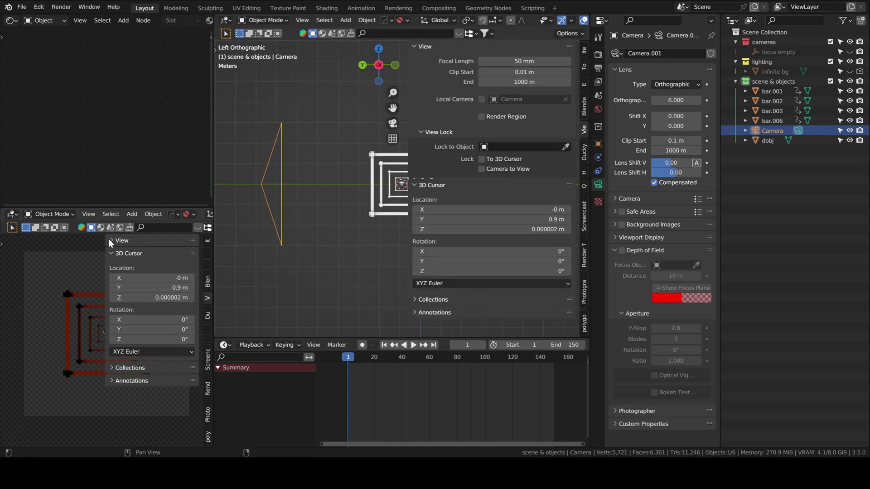
{"action": "left_click", "coordinate": [110, 241]}
{"action": "key", "text": "n"}
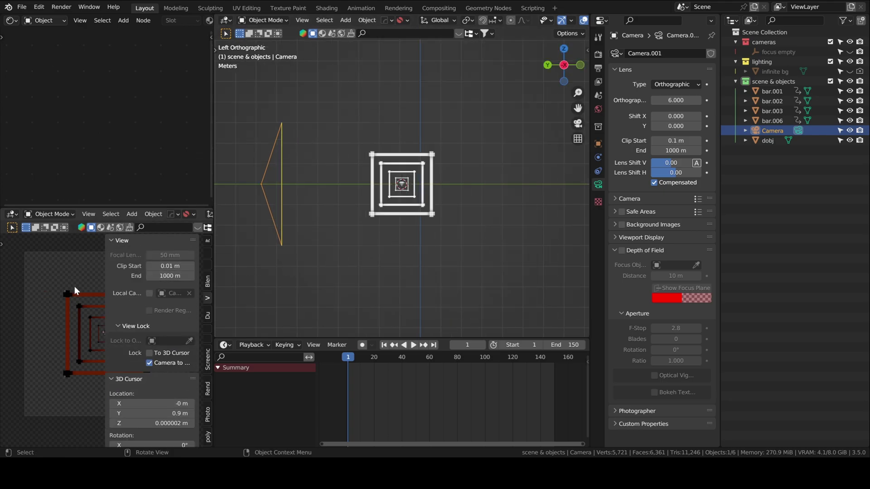
{"action": "right_click", "coordinate": [152, 363]}
{"action": "key", "text": "n"}
{"action": "key", "text": "q"}
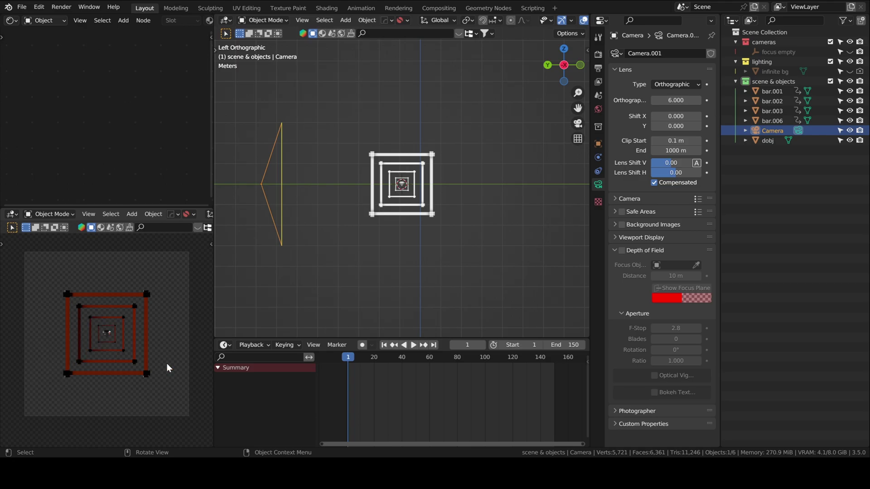
- Orbit the locked camera around the gem to an angled view of the frames, and set its orthographic scale to 4.810
{"action": "left_click", "coordinate": [106, 336]}
{"action": "middle_click_drag", "start_coordinate": [111, 347], "coordinate": [129, 337]}
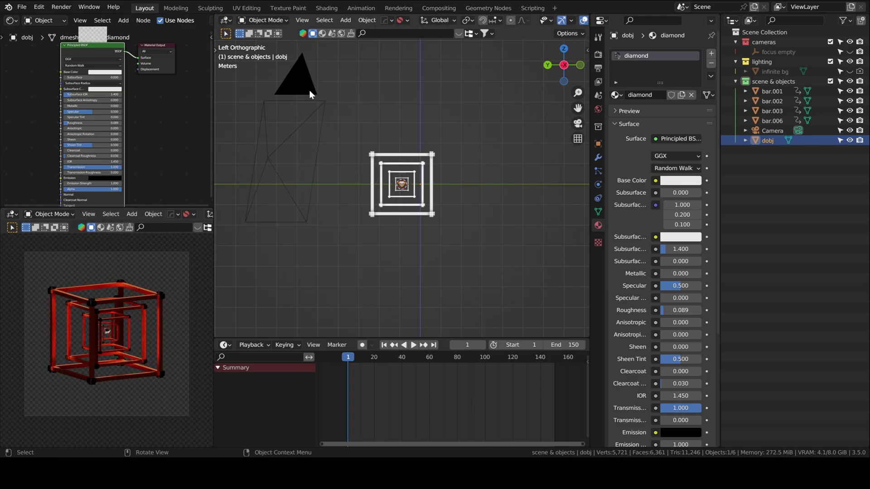
{"action": "left_click", "coordinate": [309, 90]}
{"action": "left_click_drag", "start_coordinate": [676, 101], "coordinate": [633, 100]}
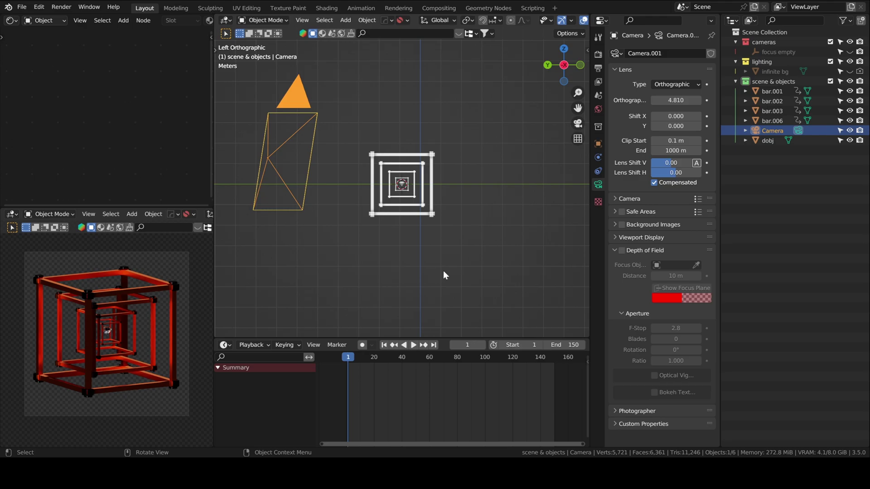
- Add a plane mesh at the centre of the frames, and scale it up well beyond the outer cube
{"action": "middle_click_drag", "start_coordinate": [414, 231], "coordinate": [445, 225]}
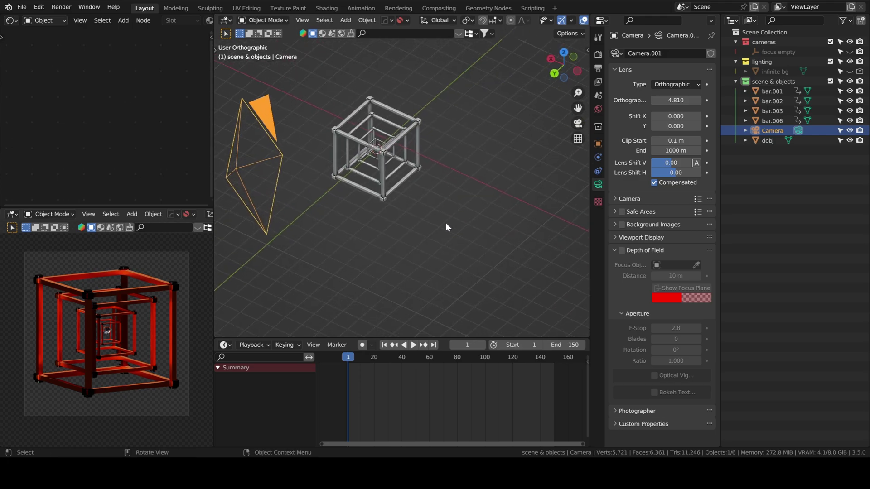
{"action": "left_click", "coordinate": [457, 173]}
{"action": "key", "text": "shift+a"}
{"action": "mouse_move", "coordinate": [363, 26]}
{"action": "left_click", "coordinate": [450, 27]}
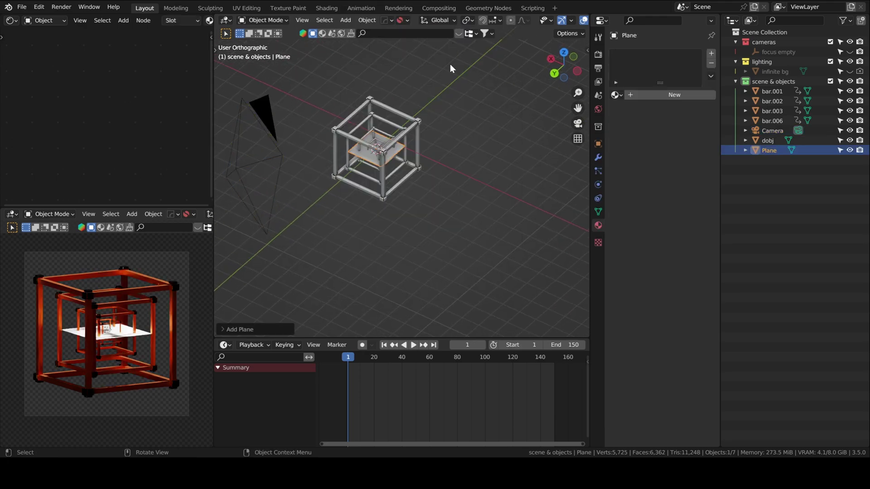
{"action": "key", "text": "s"}
{"action": "left_click", "coordinate": [307, 174]}
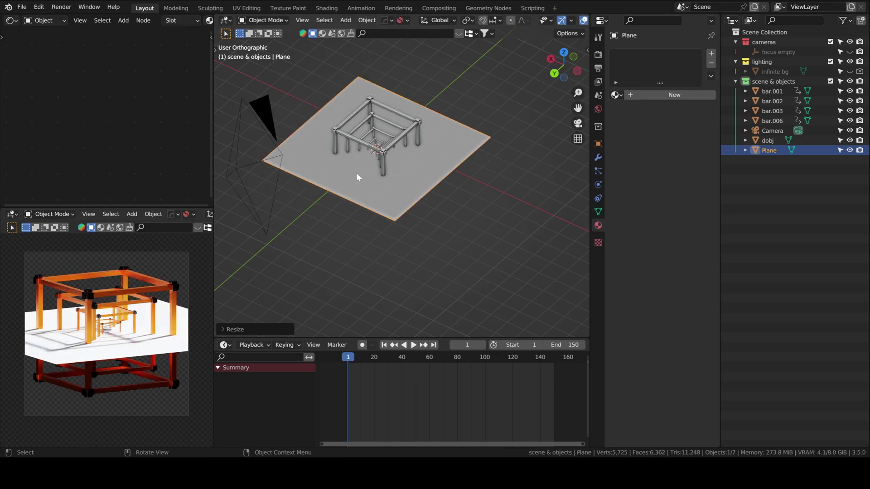
- Copy the camera's object rotation to the plane
{"action": "left_click", "coordinate": [263, 111], "text": "shift"}
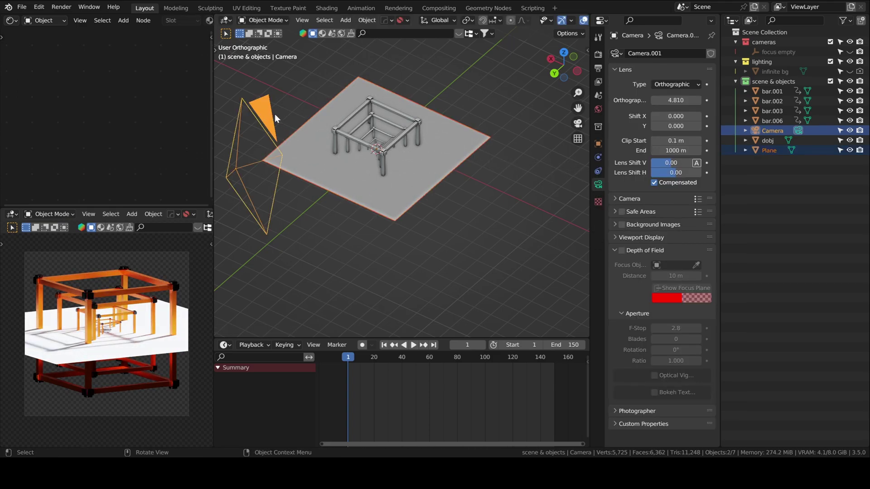
{"action": "key", "text": "ctrl+c"}
{"action": "left_click", "coordinate": [220, 135]}
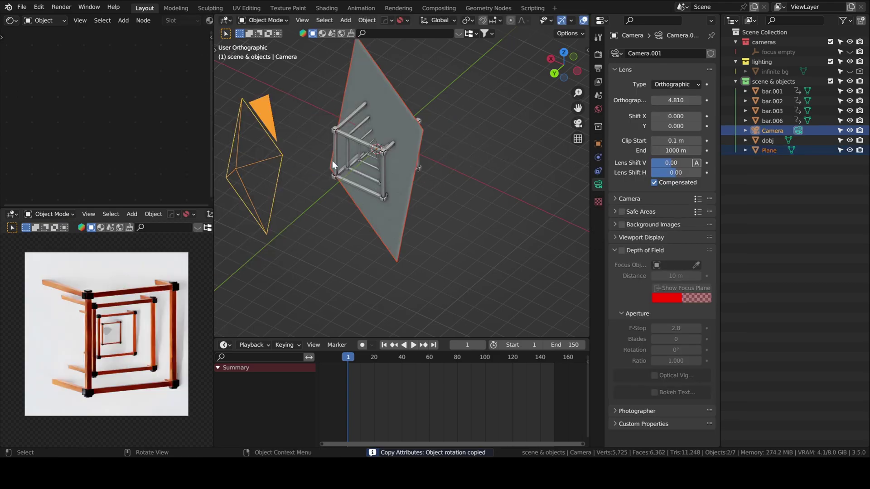
- Move the plane about 5.2 m backwards along its local Z axis behind the frames, and scale it up as a backdrop
{"action": "left_click", "coordinate": [411, 141]}
{"action": "key", "text": "g"}
{"action": "key", "text": "z"}
{"action": "key", "text": "z"}
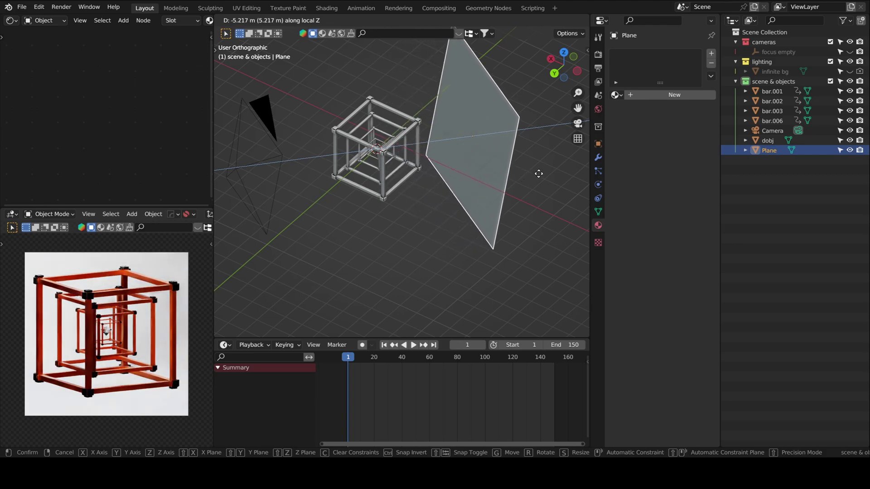
{"action": "left_click", "coordinate": [539, 176]}
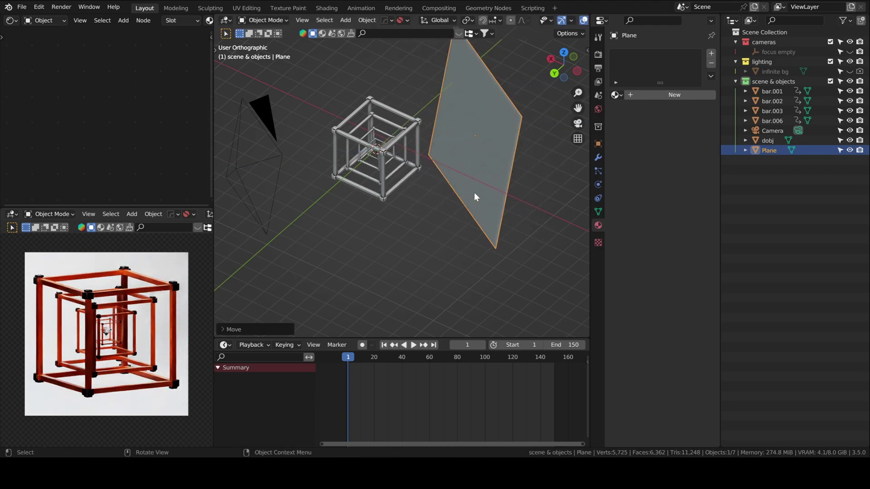
{"action": "middle_click_drag", "start_coordinate": [476, 194], "coordinate": [507, 223]}
{"action": "key", "text": "s"}
{"action": "left_click", "coordinate": [240, 180]}
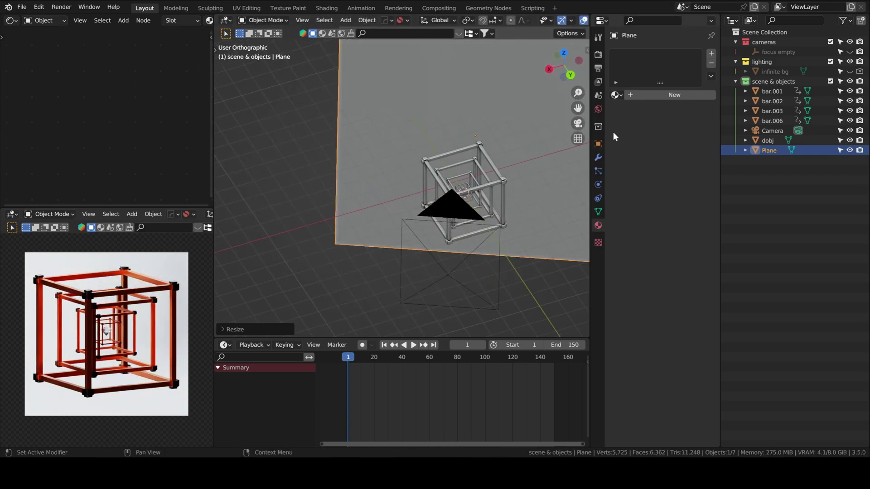
- Create a new material named bg for the backdrop plane, and set its Roughness to 1.000
{"action": "left_click", "coordinate": [673, 97]}
{"action": "type", "text": "bg"}
{"action": "key", "text": "Return"}
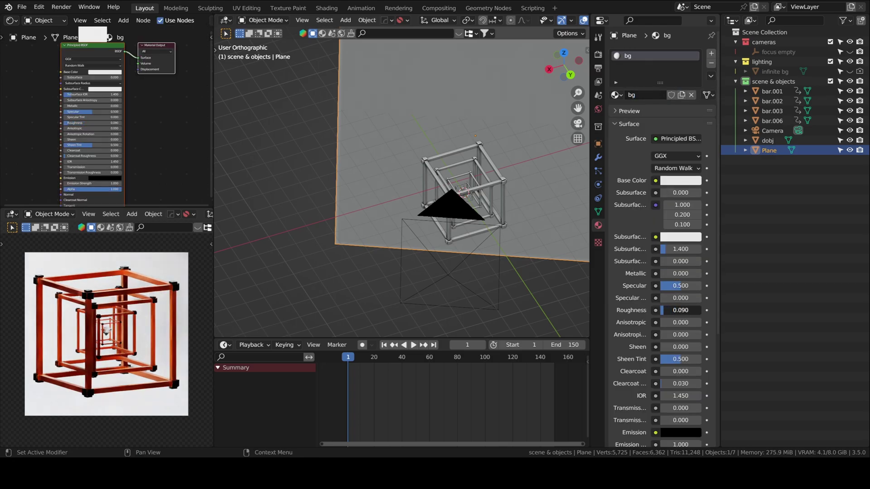
{"action": "left_click_drag", "start_coordinate": [675, 310], "coordinate": [702, 314]}
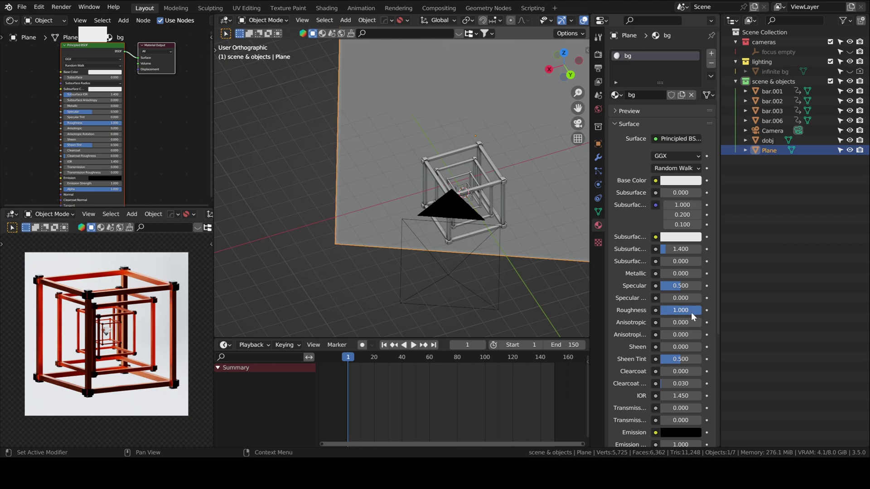
{"action": "left_click_drag", "start_coordinate": [672, 274], "coordinate": [571, 267]}
- Set the world environment's Strength to 0.1
{"action": "left_click", "coordinate": [599, 111]}
{"action": "double_click", "coordinate": [681, 139]}
{"action": "type", "text": "0.1"}
{"action": "key", "text": "Return"}
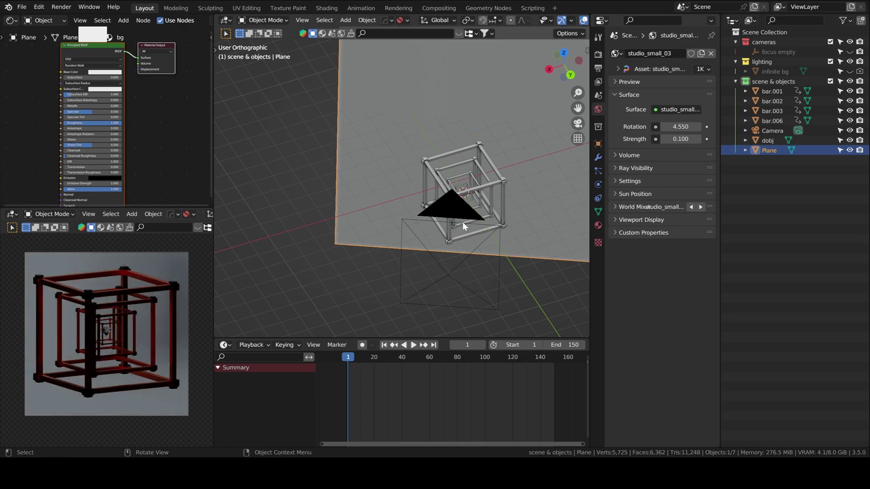
- Add an area light, raise it along the Z axis above the frames, and scale it up
{"action": "scroll", "coordinate": [462, 221], "scroll_direction": "down", "scroll_amount": 2}
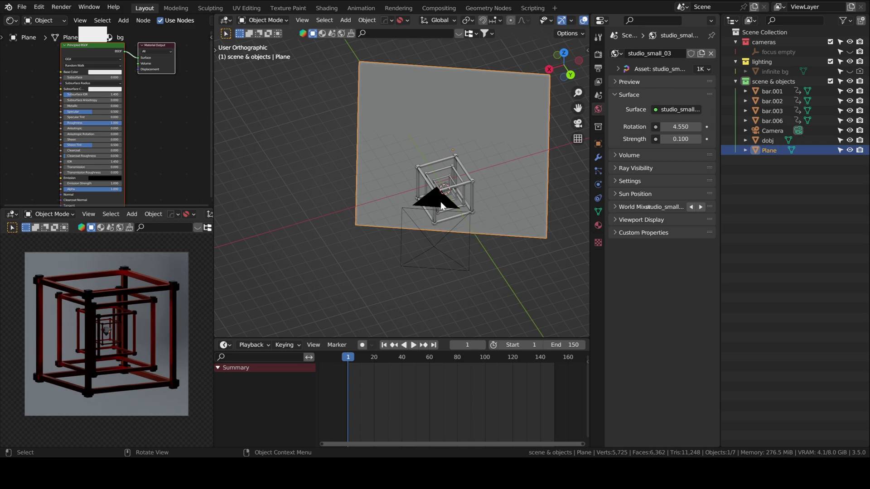
{"action": "key", "text": "shift+a"}
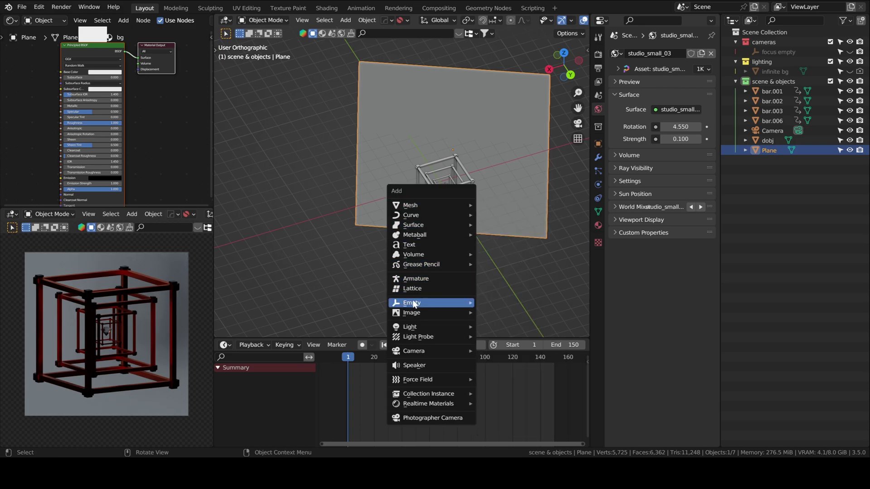
{"action": "mouse_move", "coordinate": [410, 327]}
{"action": "left_click", "coordinate": [501, 361]}
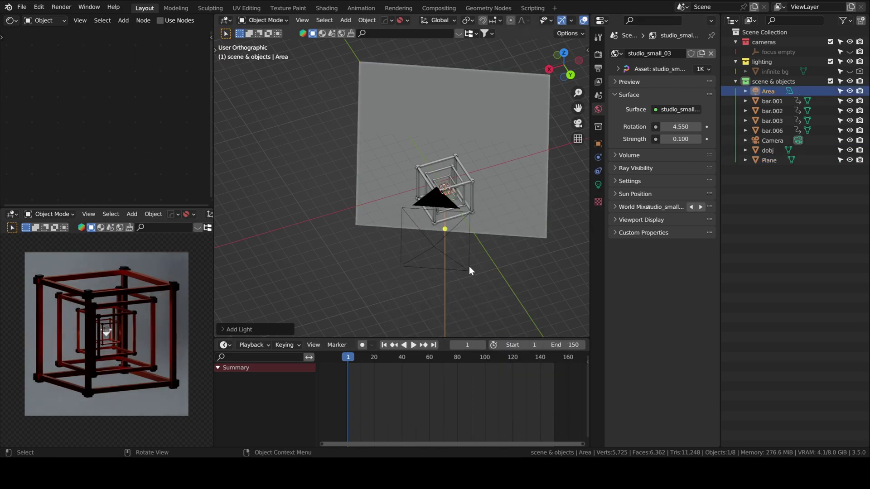
{"action": "key", "text": "g"}
{"action": "key", "text": "z"}
{"action": "left_click", "coordinate": [467, 219]}
{"action": "key", "text": "s"}
{"action": "left_click", "coordinate": [365, 194]}
- Set the area light's power to 640 W, its beam spread to 79.6° and its size to about 0.517 m
{"action": "left_click", "coordinate": [598, 185]}
{"action": "left_click", "coordinate": [704, 141]}
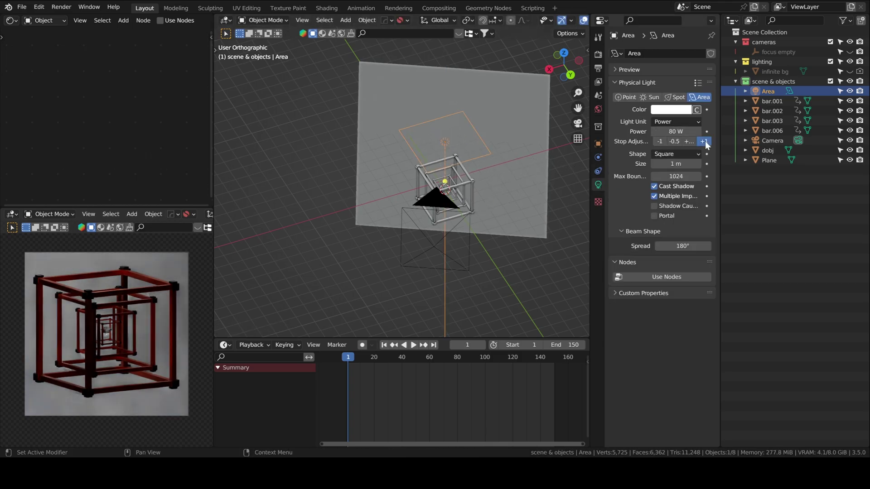
{"action": "left_click", "coordinate": [660, 141]}
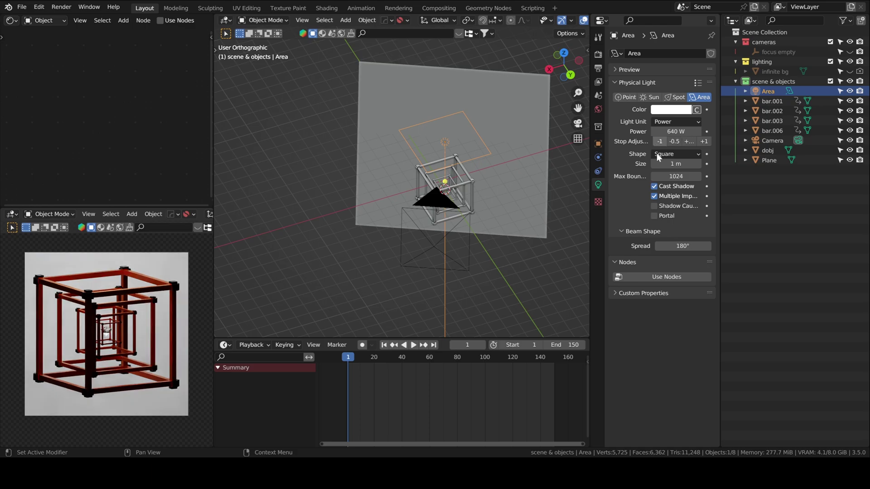
{"action": "left_click_drag", "start_coordinate": [679, 246], "coordinate": [544, 246]}
{"action": "left_click_drag", "start_coordinate": [656, 246], "coordinate": [659, 246]}
{"action": "left_click_drag", "start_coordinate": [468, 162], "coordinate": [470, 145]}
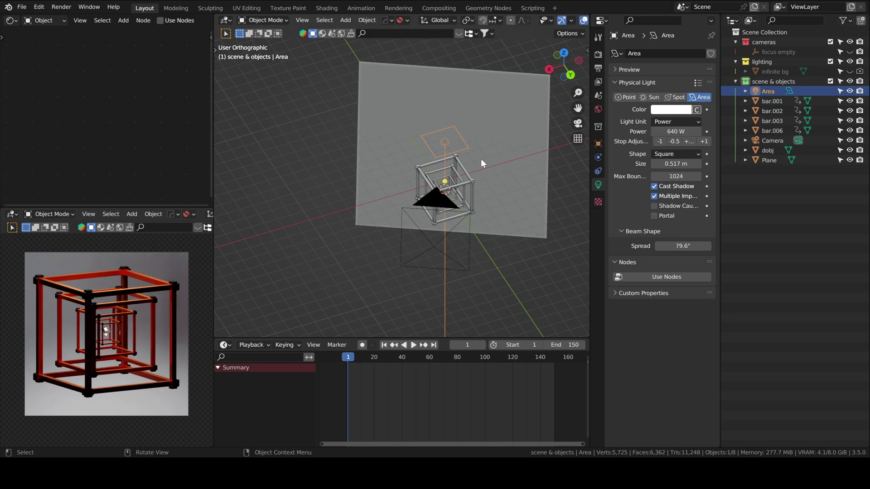
- Duplicate the area light in the top view, and place the copy beside the frames, facing them
{"action": "middle_click_drag", "start_coordinate": [494, 173], "coordinate": [473, 207]}
{"action": "left_click", "coordinate": [566, 60]}
{"action": "key", "text": "shift+d"}
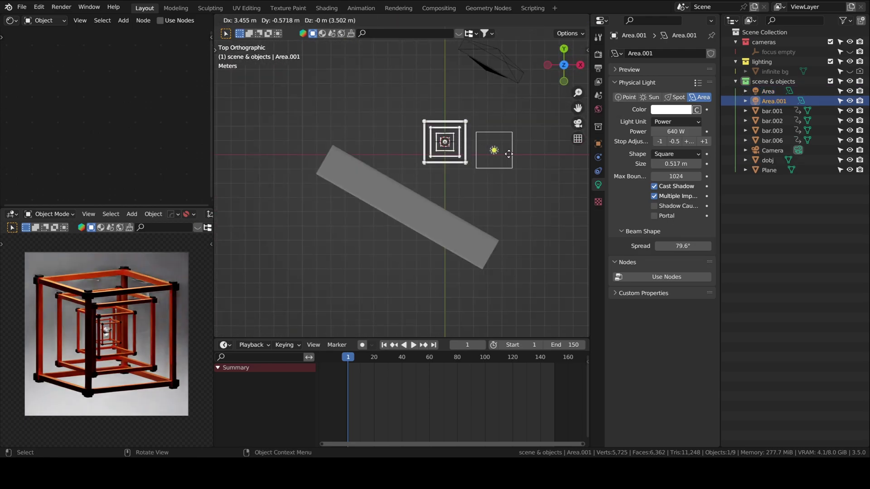
{"action": "left_click", "coordinate": [542, 132]}
{"action": "middle_click_drag", "start_coordinate": [543, 131], "coordinate": [459, 204]}
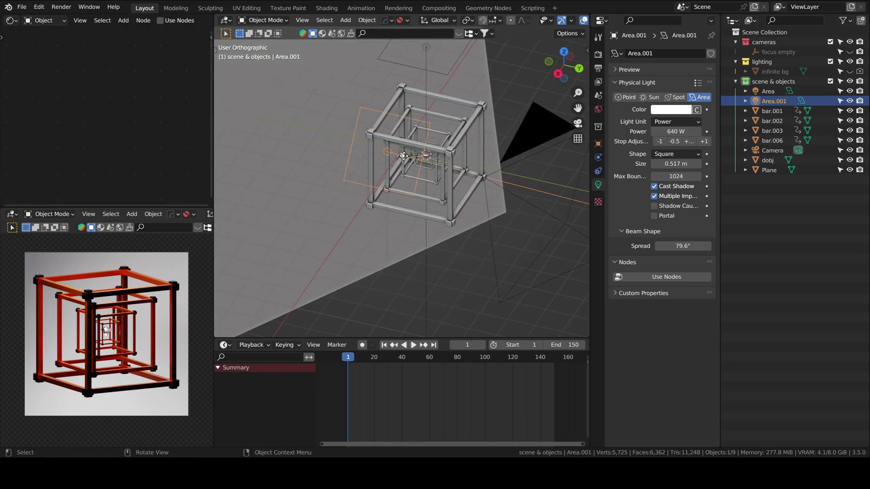
- Shrink the duplicated area light to about 0.191 m, and raise its power to 2560 W
{"action": "left_click_drag", "start_coordinate": [433, 123], "coordinate": [410, 141]}
{"action": "left_click", "coordinate": [704, 141]}
{"action": "left_click", "coordinate": [704, 143]}
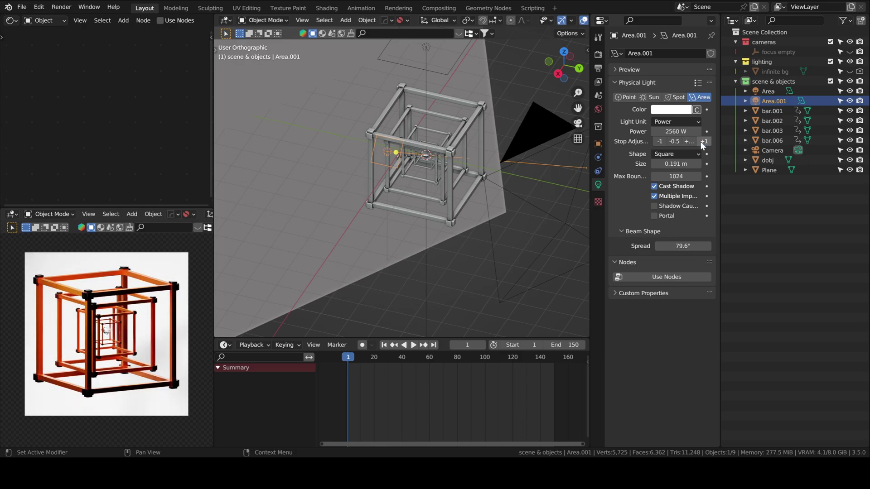
- Lower the small side area light's power to 1280 W and narrow its beam spread
{"action": "left_click", "coordinate": [659, 142]}
{"action": "left_click_drag", "start_coordinate": [683, 246], "coordinate": [659, 246]}
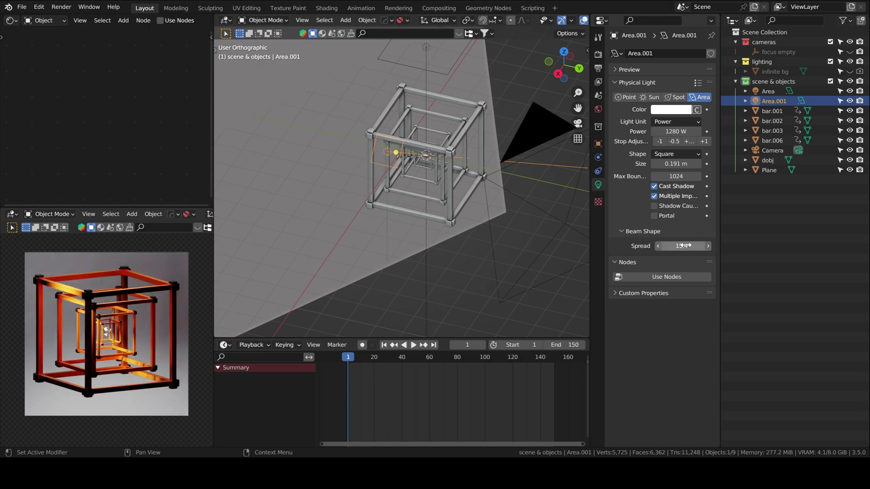
- Set the world environment's rotation to 10.670 and its strength to 0.3
{"action": "left_click", "coordinate": [598, 109]}
{"action": "left_click", "coordinate": [682, 127]}
{"action": "type", "text": "0.6"}
{"action": "key", "text": "Return"}
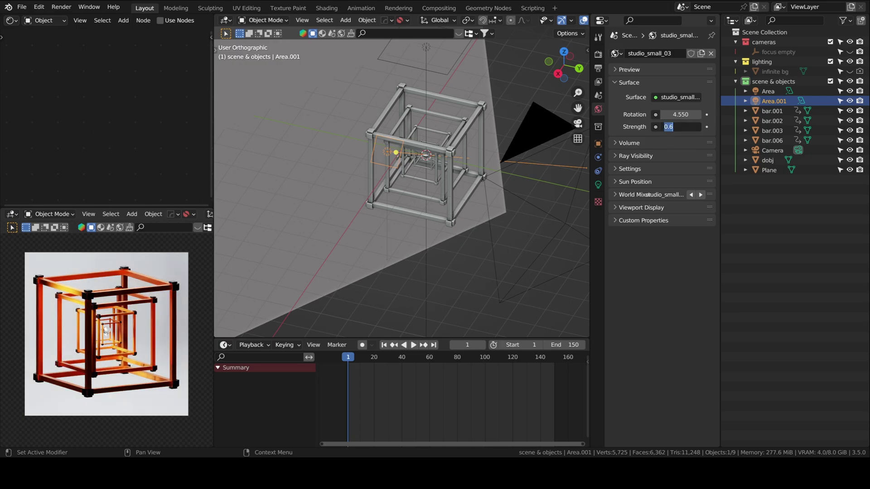
{"action": "type", "text": ".5"}
{"action": "key", "text": "Return"}
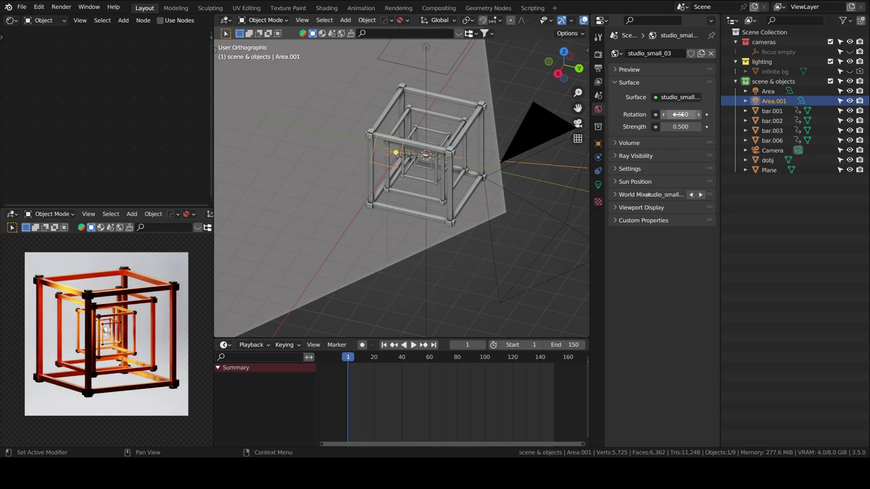
{"action": "left_click_drag", "start_coordinate": [681, 115], "coordinate": [694, 127]}
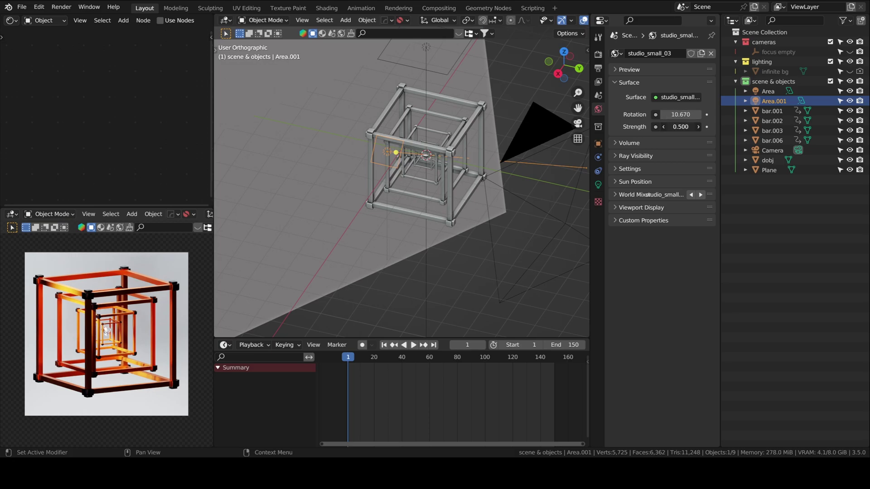
{"action": "type", "text": "0.3"}
{"action": "key", "text": "Return"}
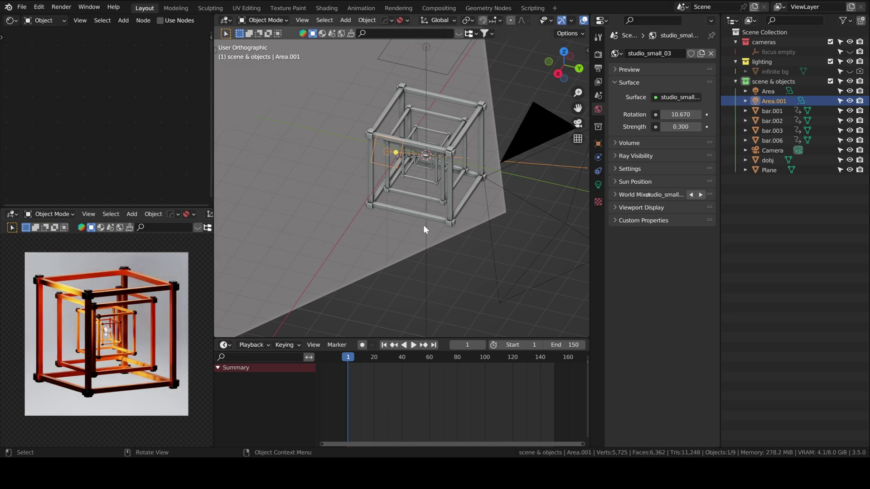
- Duplicate the large overhead area light, and place the copy along the Z axis below the frames
{"action": "scroll", "coordinate": [480, 227], "scroll_direction": "down", "scroll_amount": 3}
{"action": "left_click", "coordinate": [431, 102]}
{"action": "left_click_drag", "start_coordinate": [447, 97], "coordinate": [468, 91]}
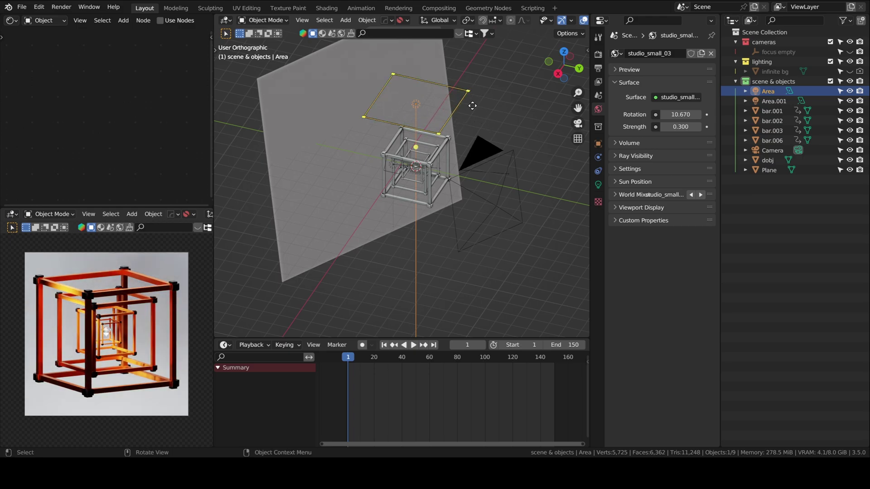
{"action": "middle_click_drag", "start_coordinate": [424, 187], "coordinate": [492, 175]}
{"action": "key", "text": "shift+d"}
{"action": "key", "text": "z"}
{"action": "left_click", "coordinate": [454, 263]}
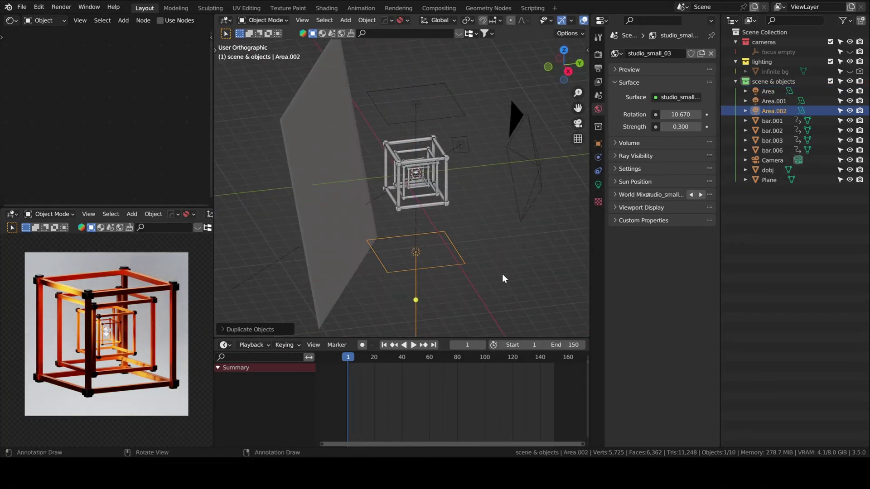
- Narrow the duplicated light along the Y axis, and rotate it about the global Z axis to align with the backdrop
{"action": "key", "text": "s"}
{"action": "key", "text": "y"}
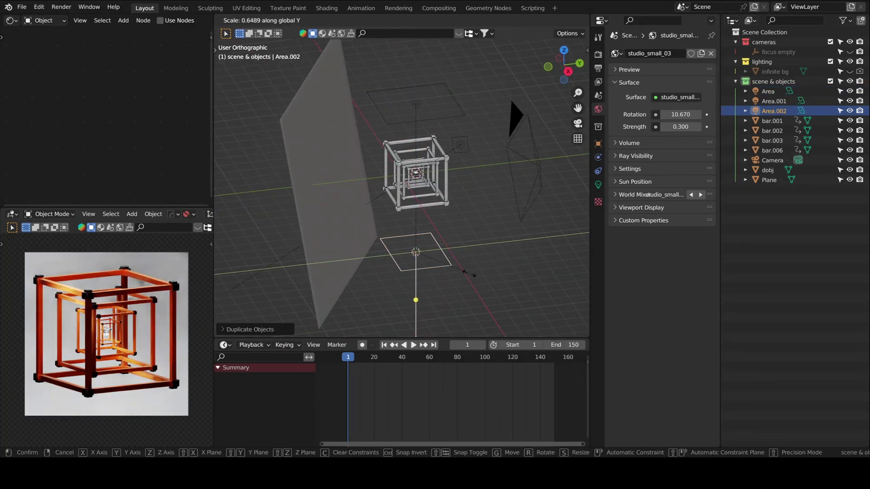
{"action": "left_click", "coordinate": [420, 274]}
{"action": "key", "text": "r"}
{"action": "key", "text": "z"}
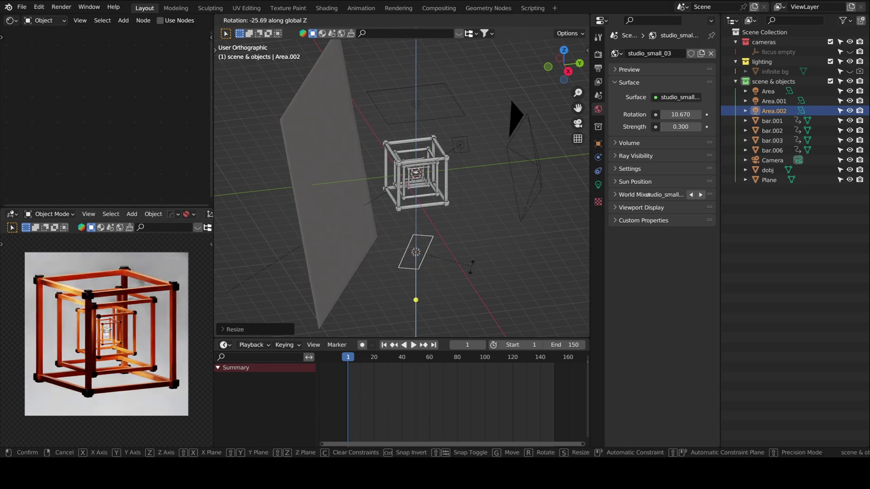
{"action": "left_click", "coordinate": [469, 263]}
- Flip the lower light 180° about its local X axis, and tilt it about 55° on that axis towards the backdrop
{"action": "key", "text": "r"}
{"action": "key", "text": "x"}
{"action": "key", "text": "x"}
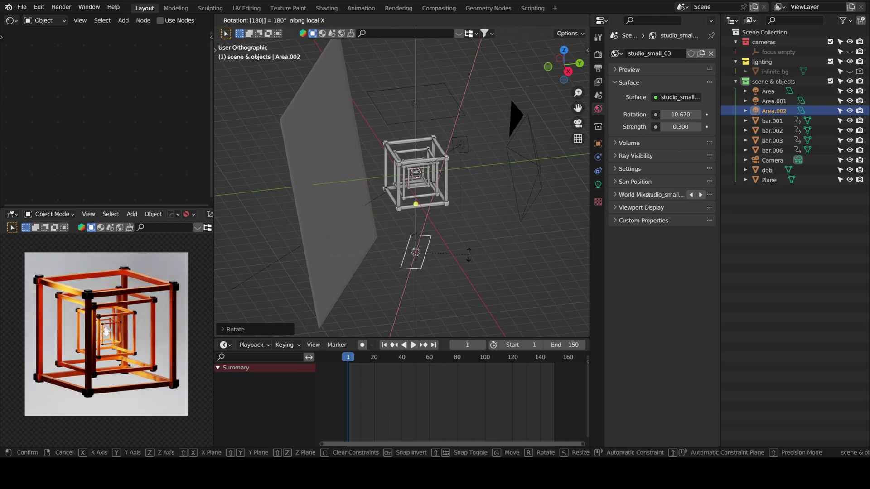
{"action": "left_click", "coordinate": [468, 254]}
{"action": "left_click_drag", "start_coordinate": [565, 73], "coordinate": [427, 196]}
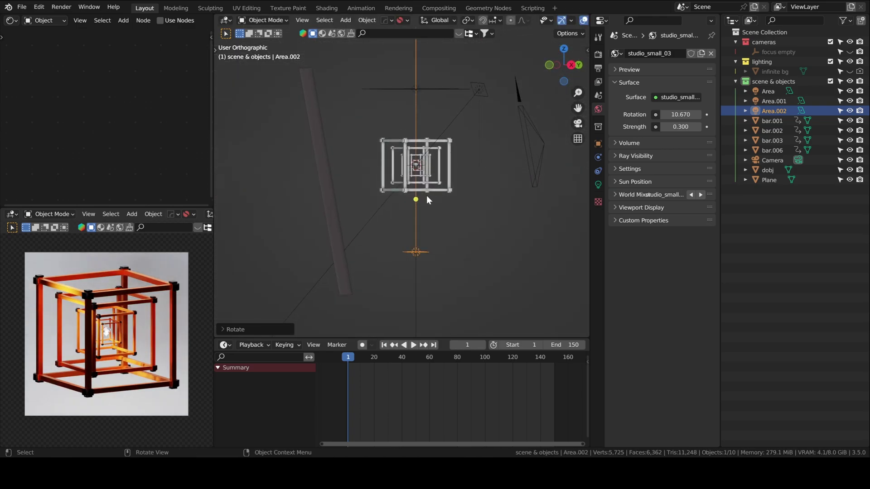
{"action": "key", "text": "r"}
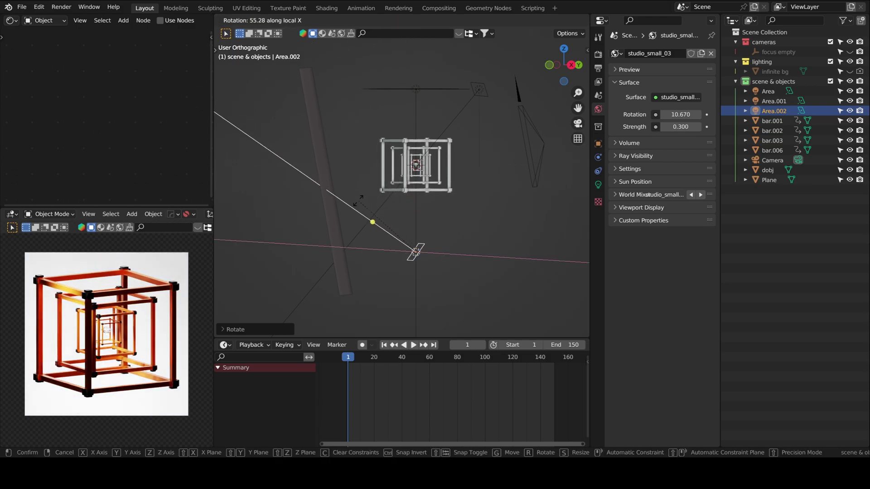
{"action": "left_click", "coordinate": [420, 241]}
{"action": "key", "text": "g"}
{"action": "key", "text": "y"}
{"action": "key", "text": "y"}
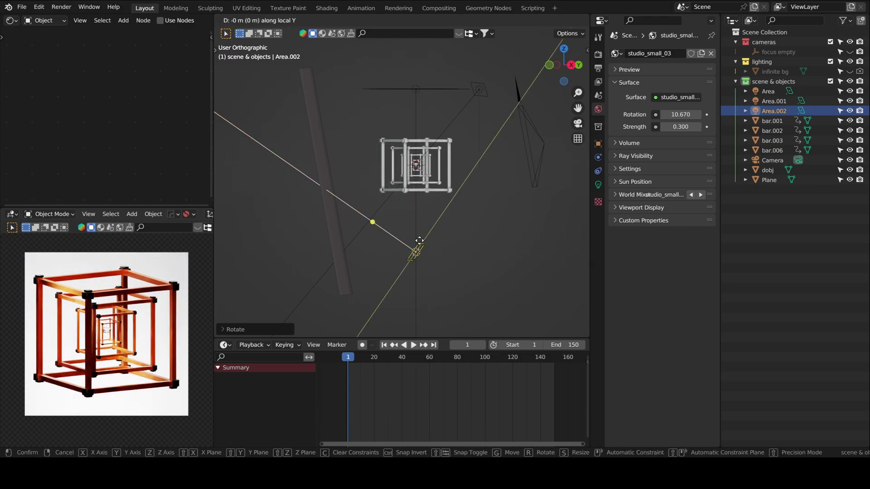
{"action": "key", "text": "x"}
{"action": "key", "text": "x"}
{"action": "right_click", "coordinate": [417, 242]}
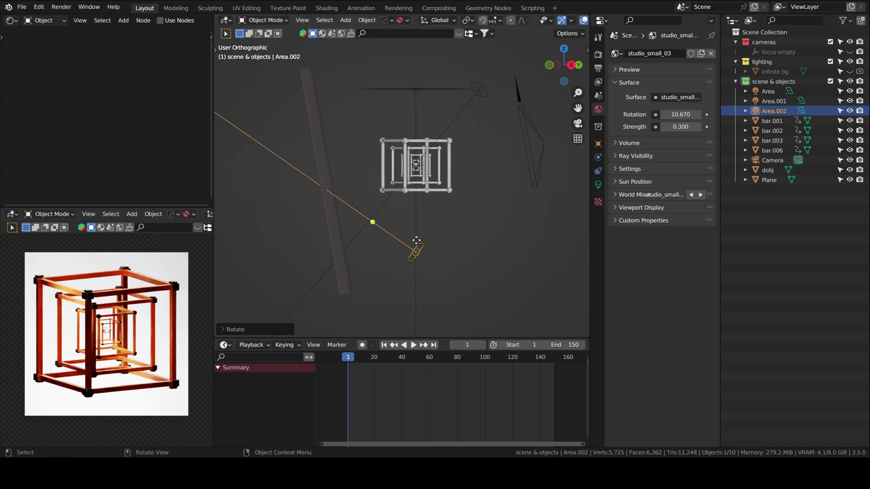
- Move the tilted light along the global Y axis so it sits below and behind the frames, closer to the backdrop
{"action": "middle_click_drag", "start_coordinate": [415, 242], "coordinate": [412, 270]}
{"action": "key", "text": "g"}
{"action": "key", "text": "x"}
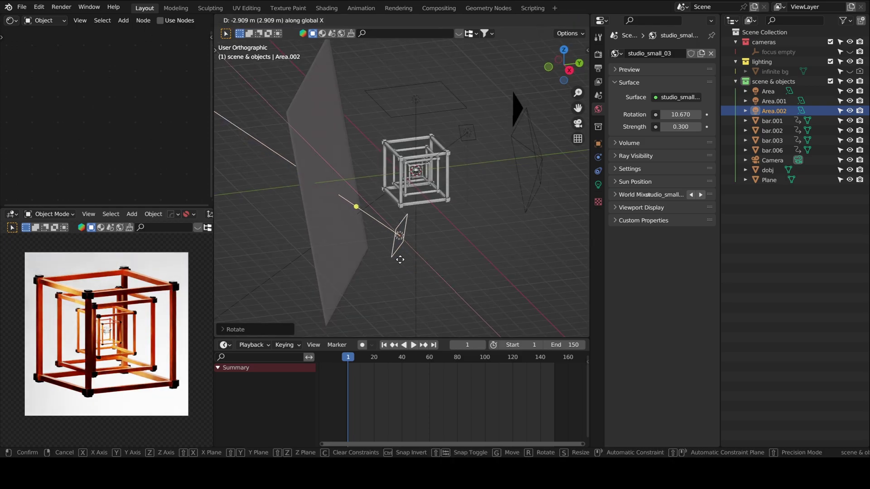
{"action": "key", "text": "y"}
{"action": "left_click", "coordinate": [381, 257]}
{"action": "middle_click_drag", "start_coordinate": [398, 258], "coordinate": [285, 248]}
{"action": "key", "text": "g"}
{"action": "left_click", "coordinate": [412, 266]}
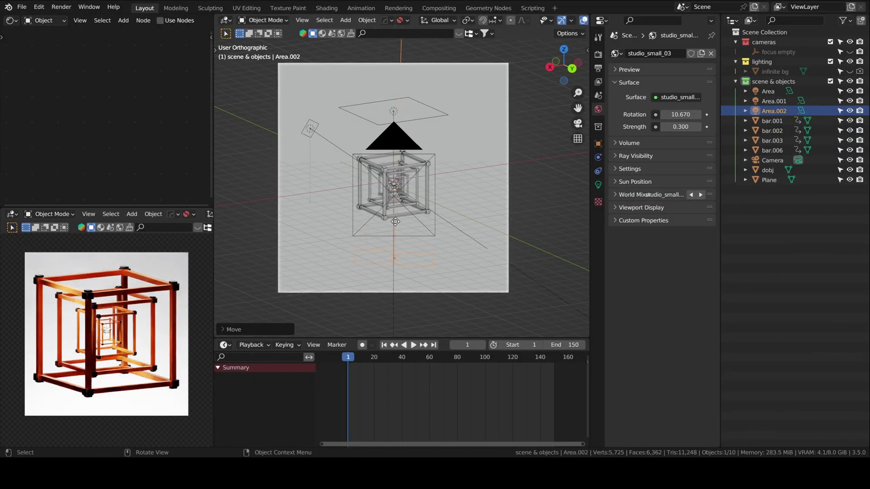
{"action": "left_click", "coordinate": [394, 222]}
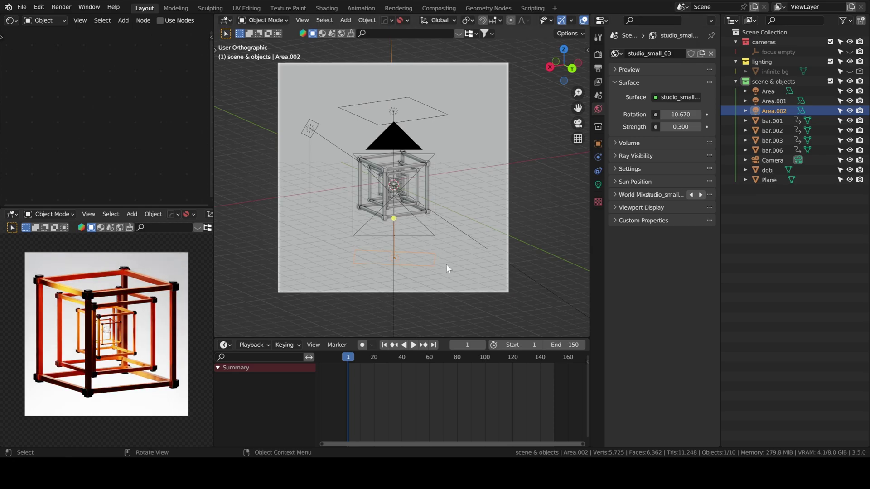
- Stretch the backdrop light along its local X axis into a long, narrow strip nearly as wide as the backdrop
{"action": "key", "text": "s"}
{"action": "key", "text": "x"}
{"action": "key", "text": "x"}
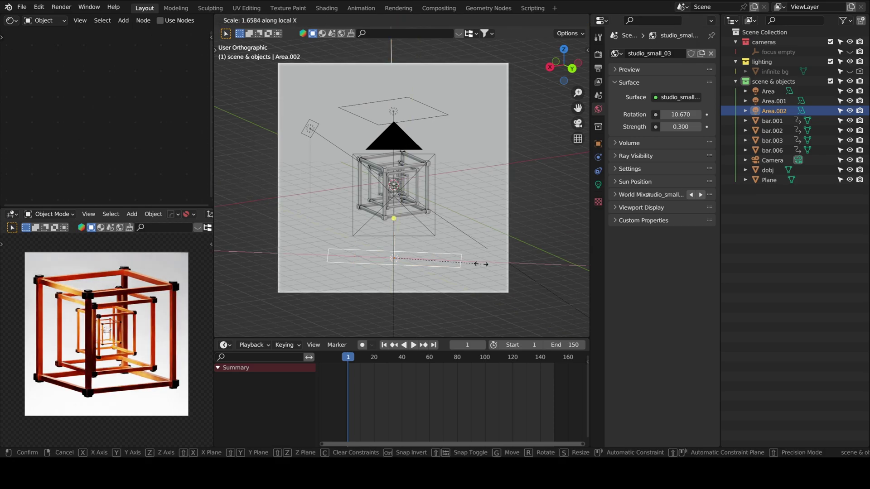
{"action": "left_click", "coordinate": [508, 253]}
- Set the backdrop light's beam spread to 30.1° and its power to 80 W
{"action": "left_click", "coordinate": [598, 184]}
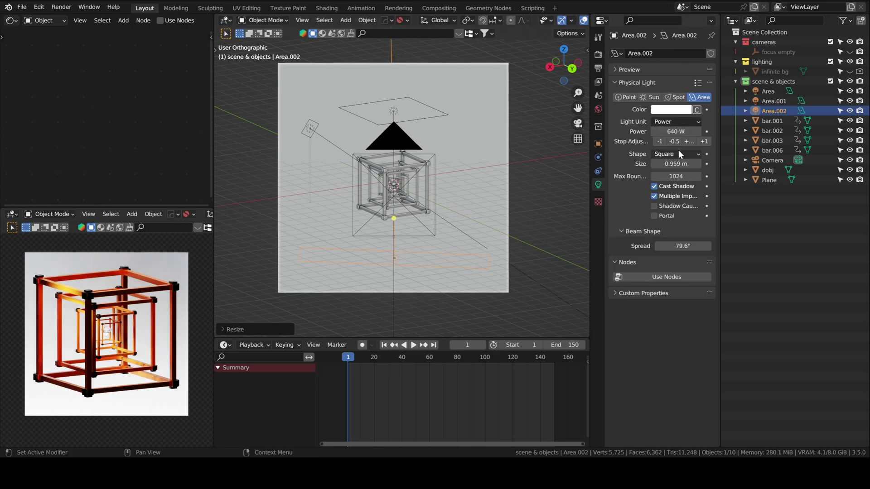
{"action": "mouse_move", "coordinate": [683, 246]}
{"action": "left_mouse_down"}
{"action": "mouse_move", "coordinate": [634, 246]}
{"action": "mouse_move", "coordinate": [683, 246]}
{"action": "left_mouse_up"}
{"action": "left_click", "coordinate": [661, 141]}
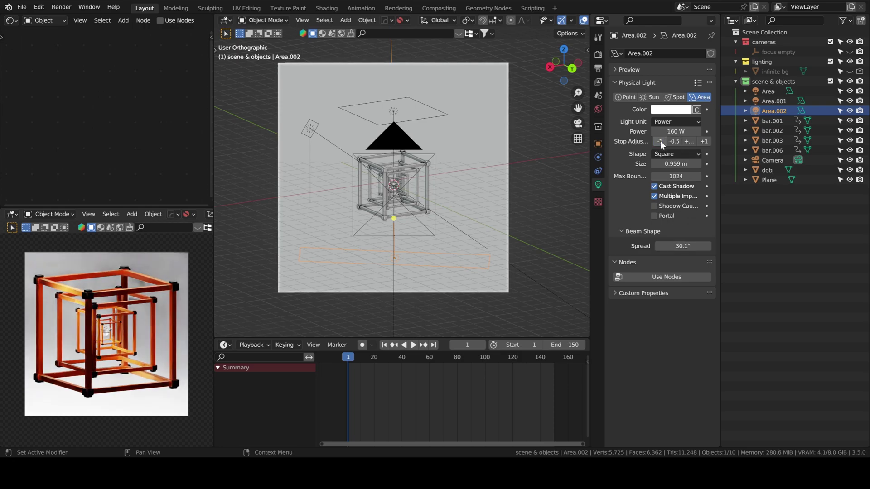
{"action": "left_click", "coordinate": [660, 141]}
{"action": "left_click", "coordinate": [660, 142]}
{"action": "left_click", "coordinate": [660, 141]}
{"action": "left_click", "coordinate": [703, 141]}
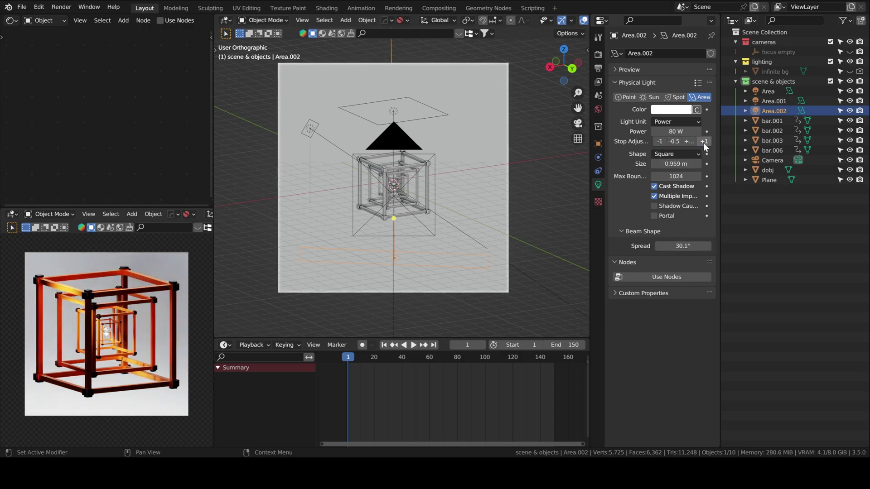
- Change the backdrop light's color to orange, and raise its power to 160 W
{"action": "left_click", "coordinate": [673, 112]}
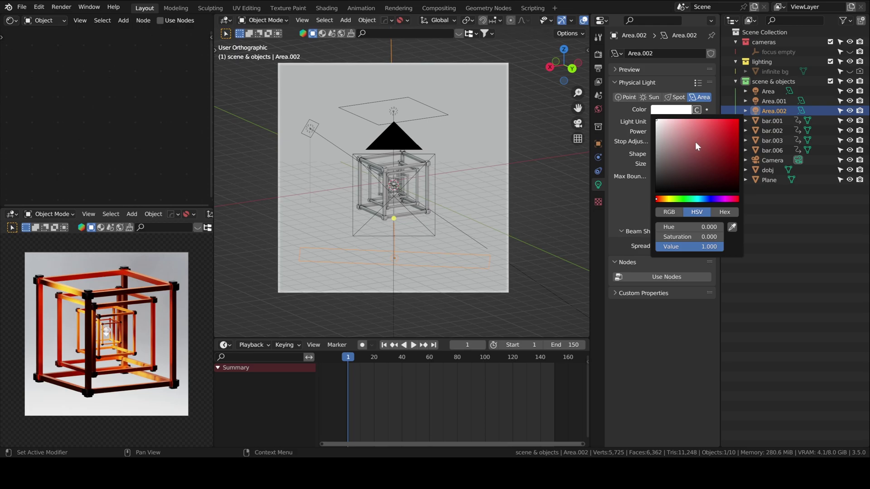
{"action": "left_click", "coordinate": [662, 199]}
{"action": "left_click", "coordinate": [715, 127]}
{"action": "mouse_move", "coordinate": [723, 143]}
{"action": "left_mouse_down"}
{"action": "mouse_move", "coordinate": [661, 142]}
{"action": "mouse_move", "coordinate": [661, 125]}
{"action": "mouse_move", "coordinate": [737, 124]}
{"action": "left_mouse_up"}
{"action": "left_click", "coordinate": [722, 126]}
{"action": "left_click", "coordinate": [704, 142]}
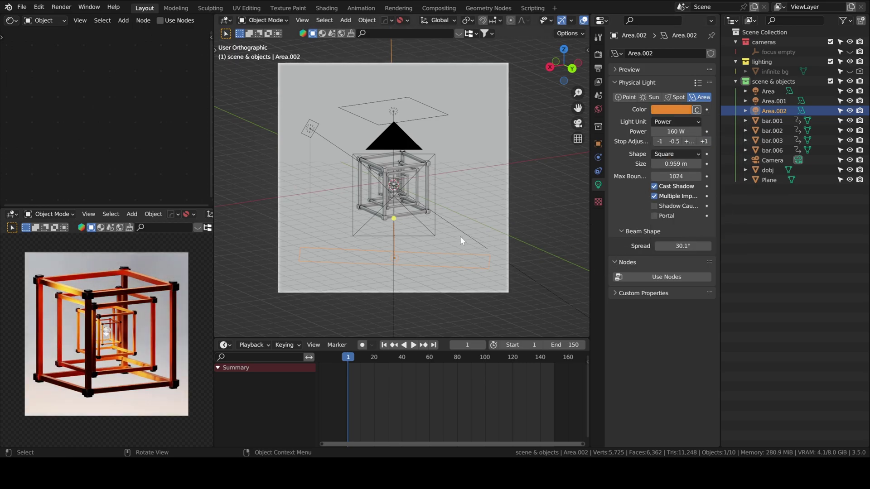
- Raise the orange backdrop light slightly along the global Z axis, and save the file
{"action": "middle_click_drag", "start_coordinate": [415, 229], "coordinate": [499, 270]}
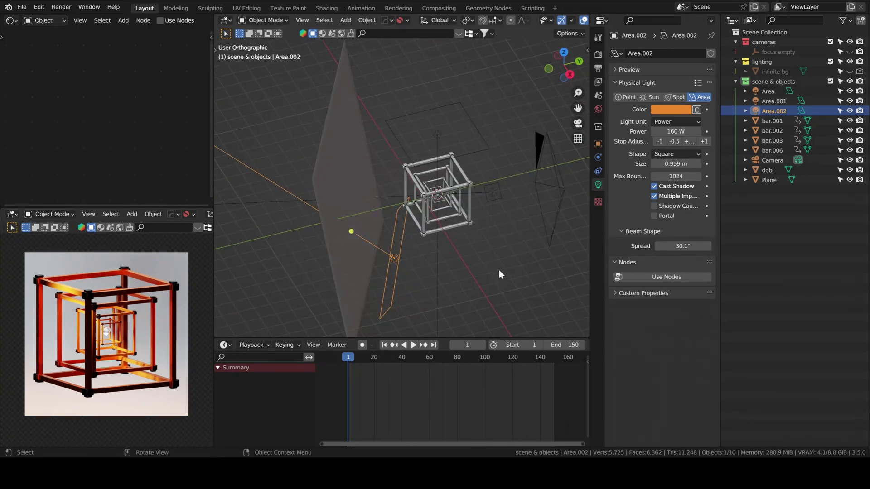
{"action": "key", "text": "g"}
{"action": "key", "text": "z"}
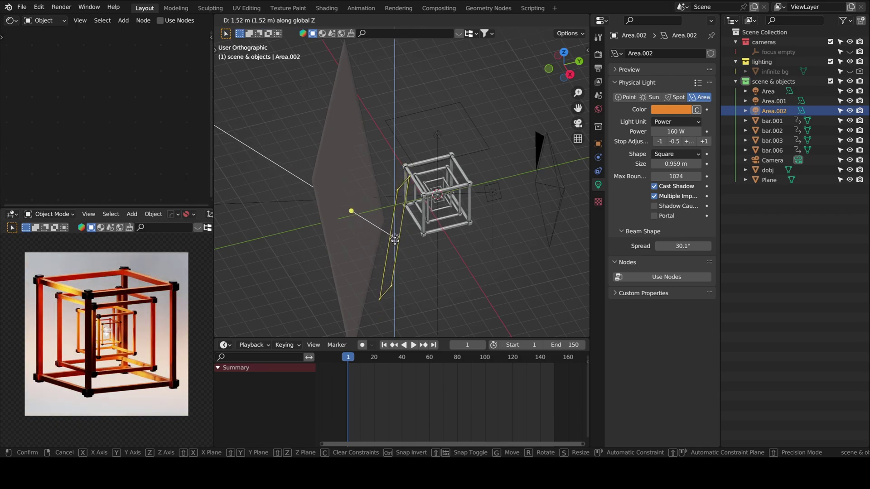
{"action": "left_click", "coordinate": [393, 250]}
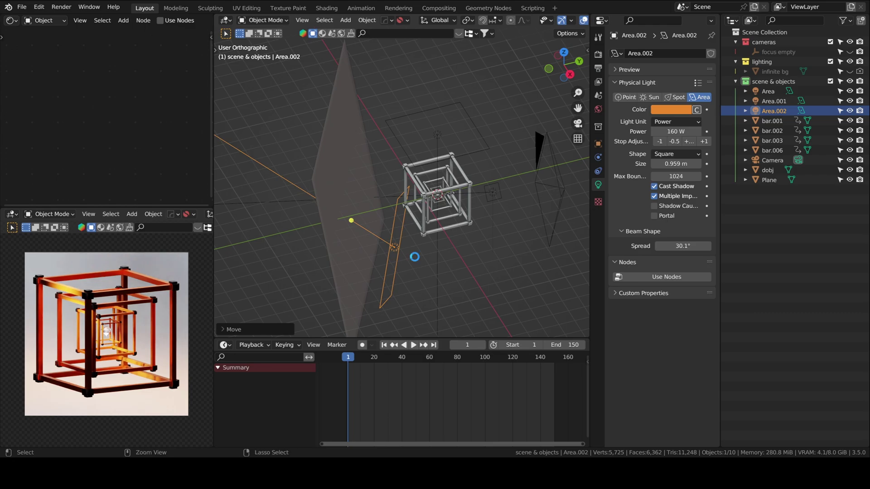
{"action": "key", "text": "ctrl+s"}
- Enlarge the rendered preview area, and bring the bars and corner joints up close in it
{"action": "left_click_drag", "start_coordinate": [157, 206], "coordinate": [156, 176]}
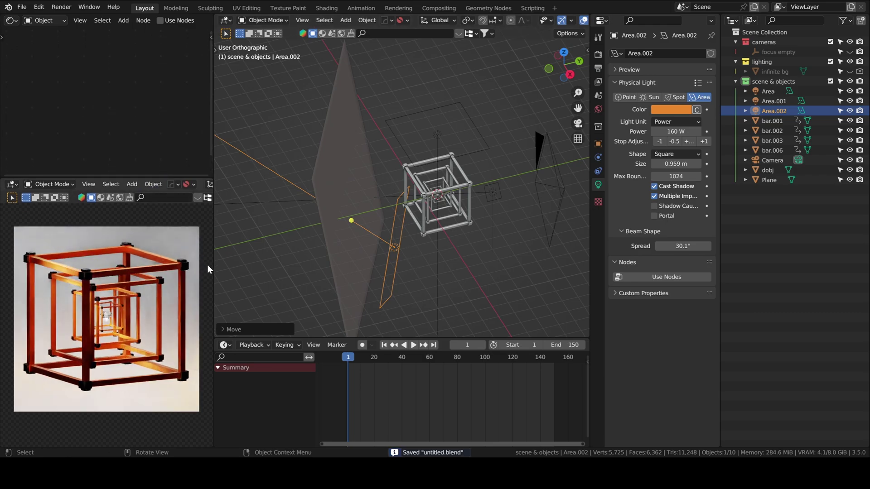
{"action": "key", "text": "q"}
{"action": "left_click", "coordinate": [43, 287]}
{"action": "scroll", "coordinate": [91, 299], "scroll_direction": "up", "scroll_amount": 6}
{"action": "scroll", "coordinate": [94, 304], "scroll_direction": "up", "scroll_amount": 8}
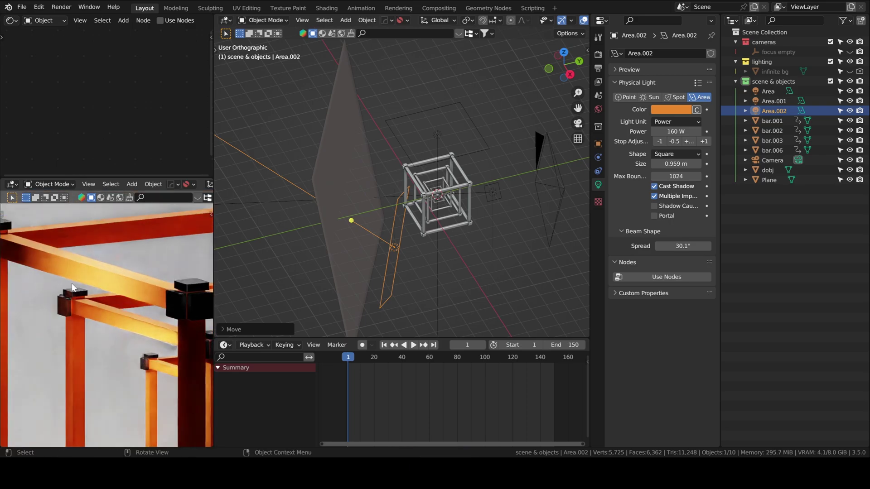
{"action": "scroll", "coordinate": [422, 203], "scroll_direction": "up", "scroll_amount": 8}
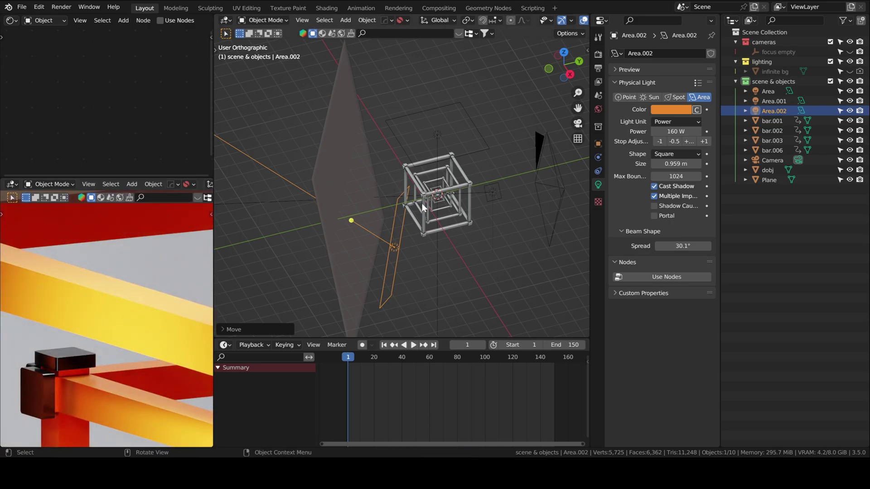
- Add a Bevel modifier to the outermost cube frame with 3 segments and an amount of 0.005 m
{"action": "left_click", "coordinate": [373, 233]}
{"action": "left_click", "coordinate": [598, 158]}
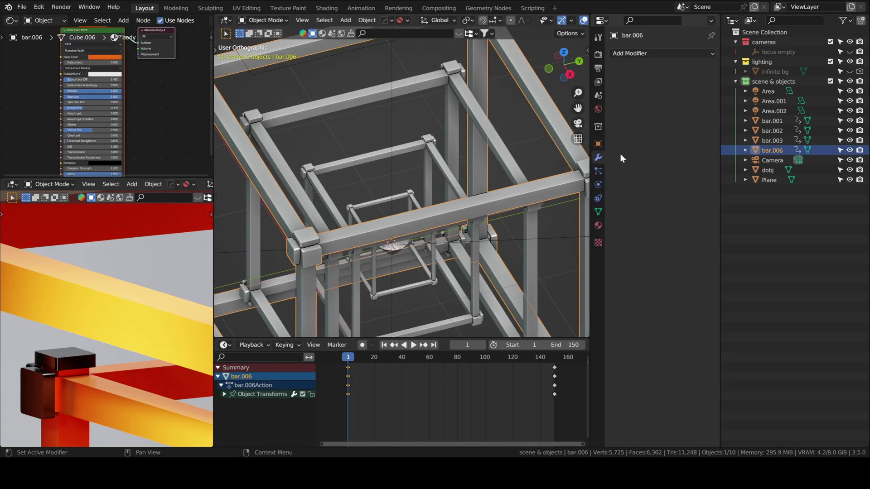
{"action": "left_click", "coordinate": [666, 54]}
{"action": "left_click", "coordinate": [508, 93]}
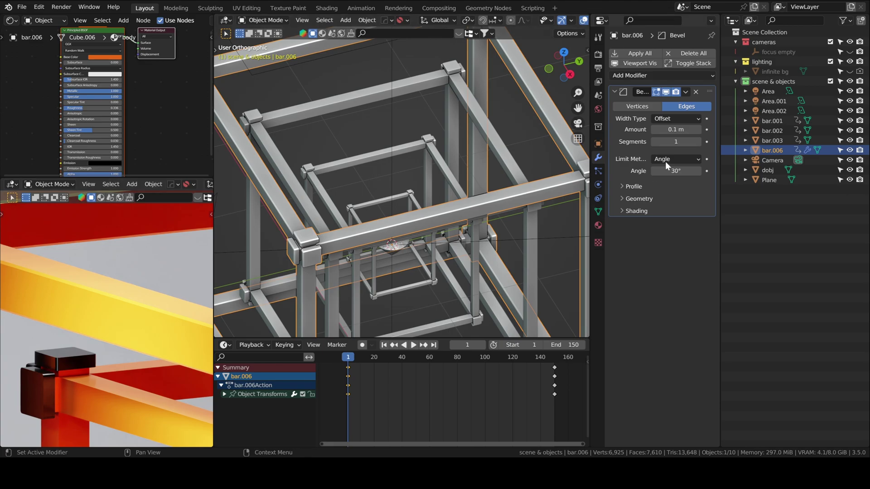
{"action": "left_click", "coordinate": [698, 141]}
{"action": "left_click", "coordinate": [698, 141]}
{"action": "scroll", "coordinate": [405, 200], "scroll_direction": "up", "scroll_amount": 10}
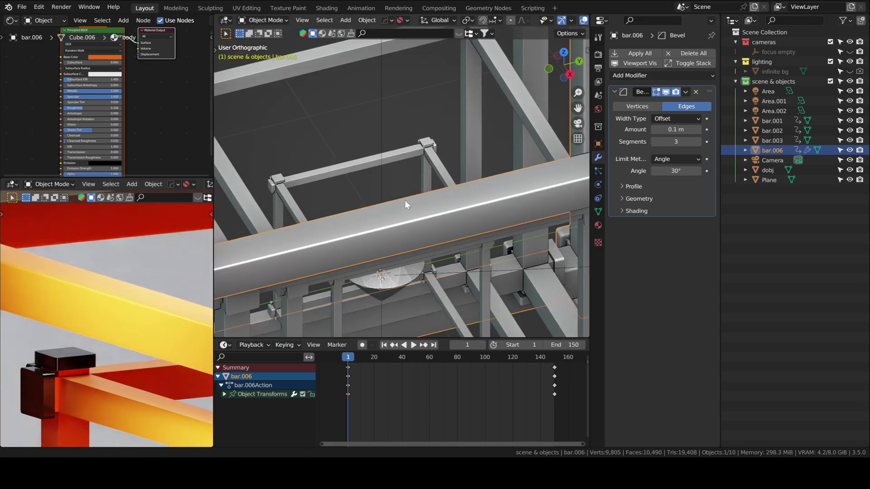
{"action": "left_click_drag", "start_coordinate": [676, 130], "coordinate": [652, 130]}
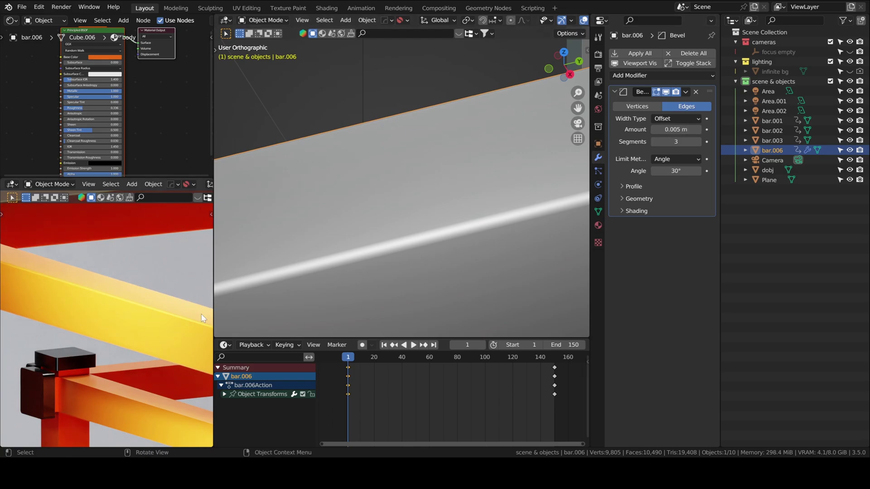
{"action": "key", "text": "KP_0"}
{"action": "scroll", "coordinate": [180, 339], "scroll_direction": "down", "scroll_amount": 4}
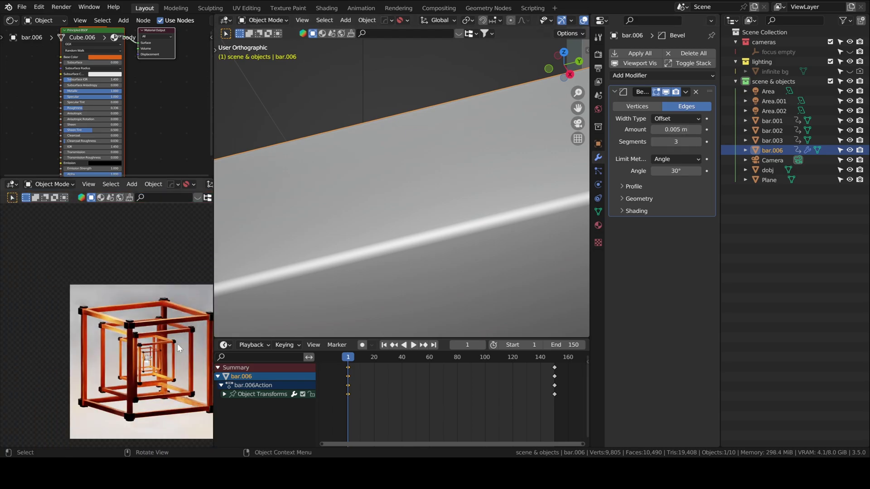
{"action": "key", "text": "Home"}
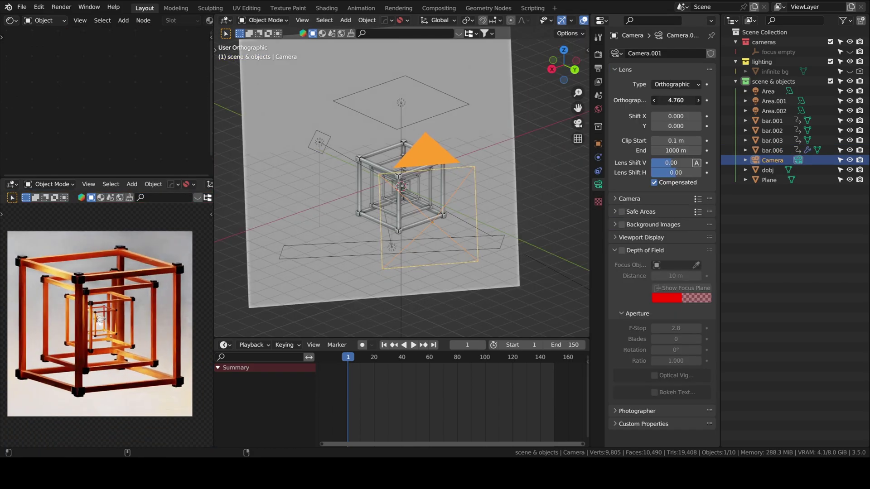
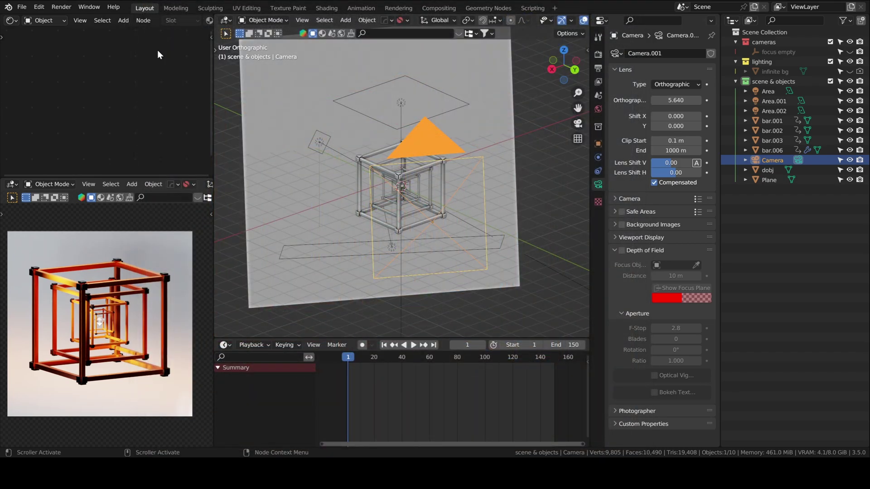
- Set the pivot to the 3D cursor, and duplicate the overhead area light rotated 90° around it in the right-side view
{"action": "left_click", "coordinate": [552, 69]}
{"action": "scroll", "coordinate": [351, 227], "scroll_direction": "up", "scroll_amount": 3}
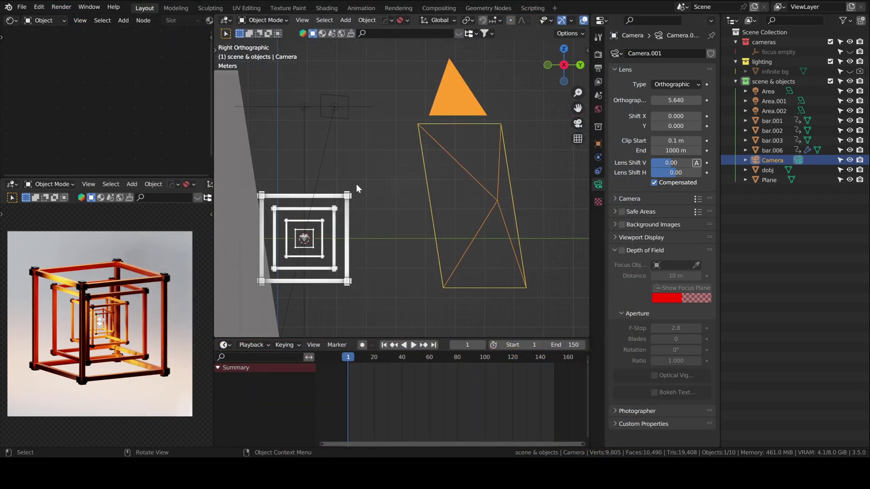
{"action": "middle_click_drag", "start_coordinate": [379, 175], "coordinate": [381, 174], "text": "shift"}
{"action": "key", "text": "period"}
{"action": "left_click", "coordinate": [414, 178]}
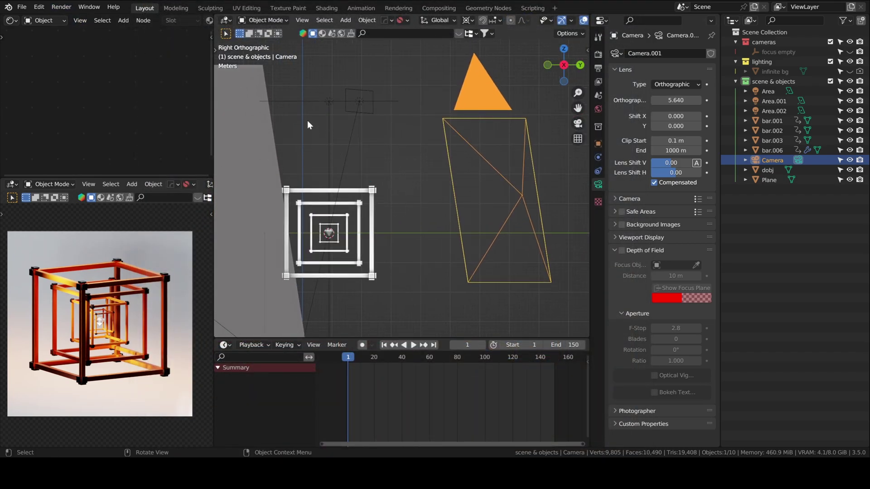
{"action": "left_click", "coordinate": [328, 102]}
{"action": "key", "text": "shift+d"}
{"action": "key", "text": "r"}
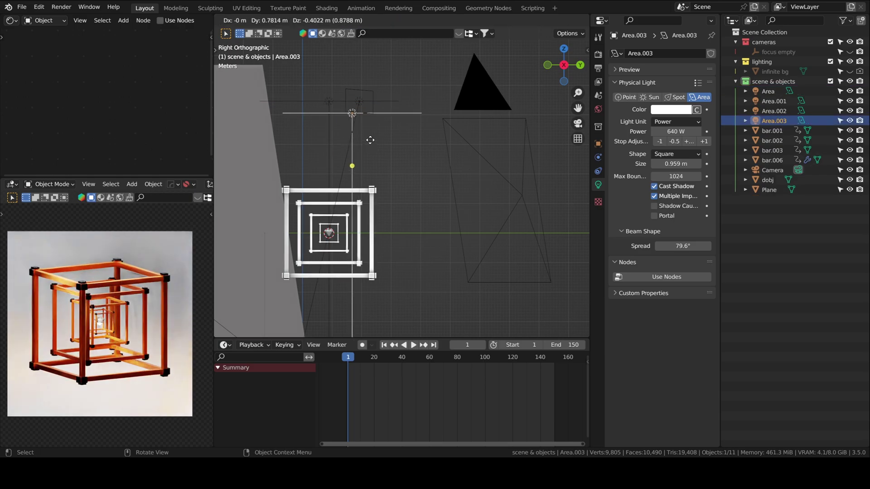
{"action": "left_click", "coordinate": [417, 245]}
- Scale the duplicated area light down to a size of about 0.57 m
{"action": "middle_click_drag", "start_coordinate": [482, 223], "coordinate": [523, 222]}
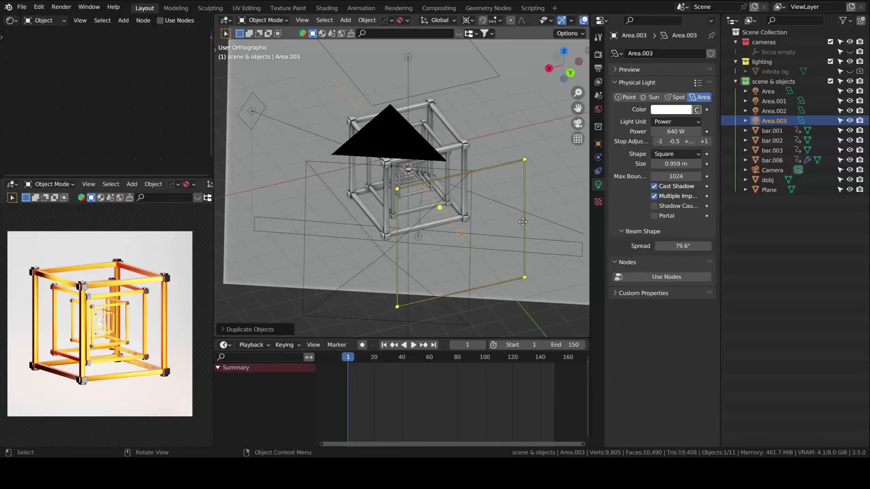
{"action": "key", "text": "s"}
{"action": "key", "text": "z"}
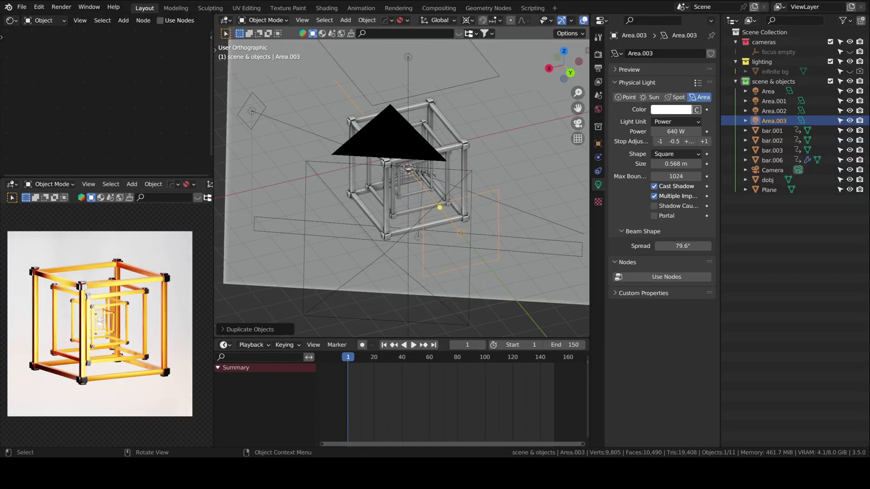
{"action": "left_click", "coordinate": [311, 230]}
- Switch the pivot to individual origins, and narrow the new area light along its local X axis into a tall strip
{"action": "scroll", "coordinate": [453, 226], "scroll_direction": "down", "scroll_amount": 2}
{"action": "key", "text": "period"}
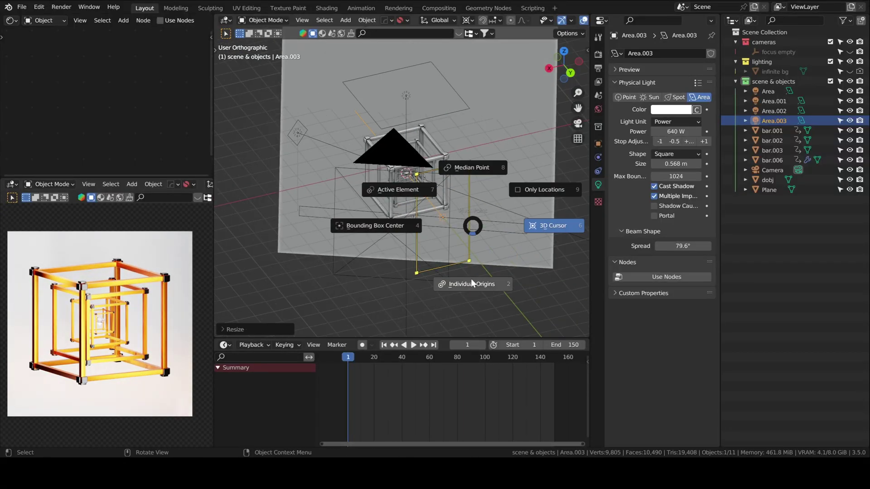
{"action": "left_click", "coordinate": [472, 282]}
{"action": "key", "text": "s"}
{"action": "key", "text": "x"}
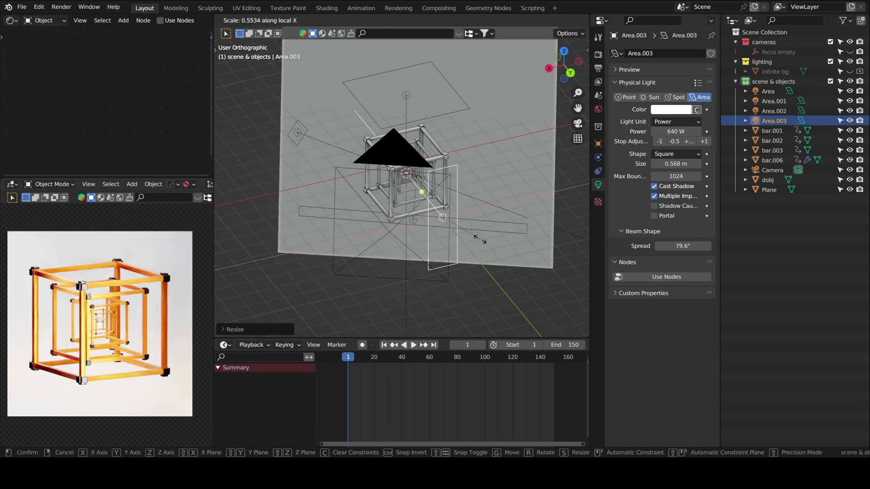
{"action": "left_click", "coordinate": [490, 233]}
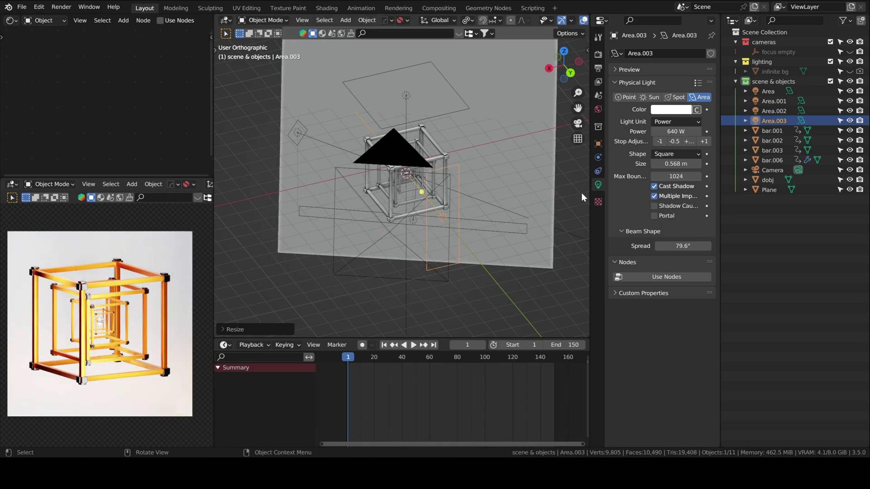
- Set the strip light's power to 40 W and its beam spread to 35.5°
{"action": "left_click", "coordinate": [661, 141]}
{"action": "left_click", "coordinate": [660, 140]}
{"action": "left_click", "coordinate": [660, 141]}
{"action": "left_click", "coordinate": [661, 141]}
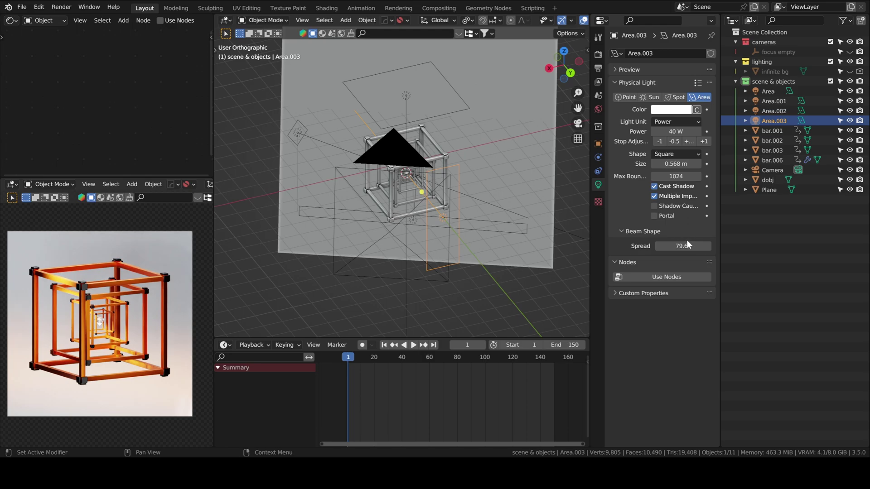
{"action": "left_click_drag", "start_coordinate": [689, 245], "coordinate": [667, 246]}
- Move the strip light about 1.45 m along the global X axis, and raise its power to 160 W
{"action": "scroll", "coordinate": [506, 230], "scroll_direction": "up", "scroll_amount": 2}
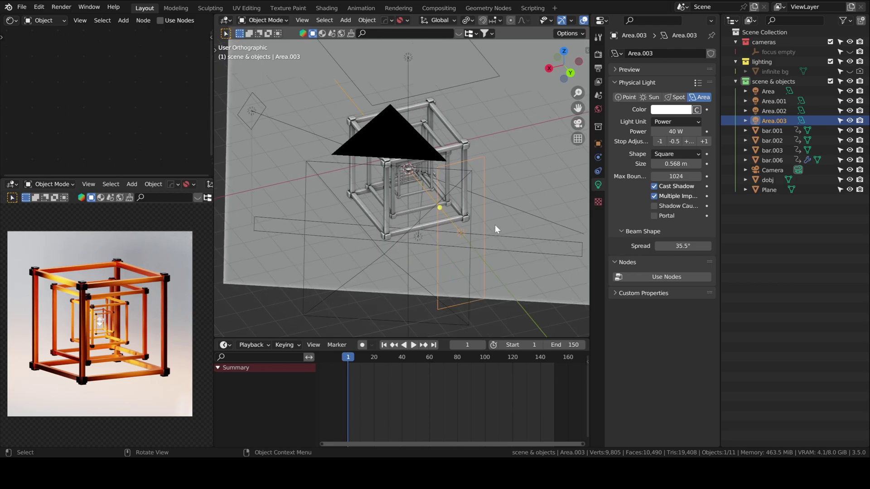
{"action": "key", "text": "g"}
{"action": "key", "text": "x"}
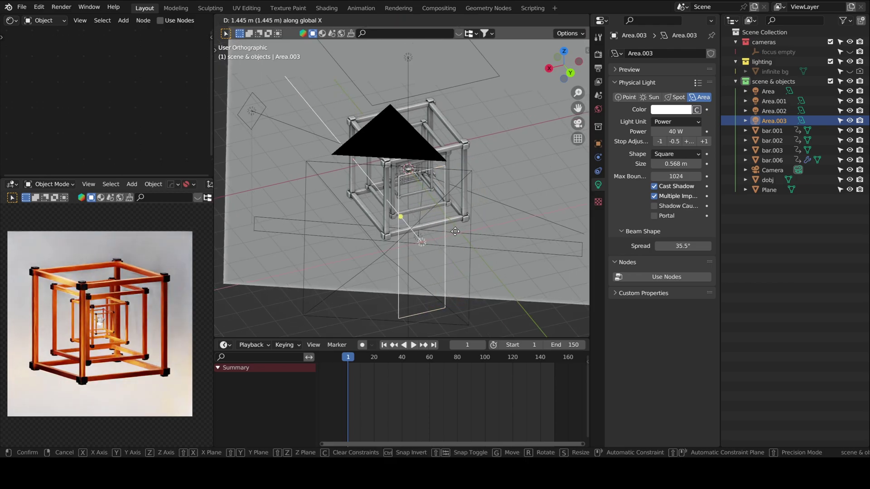
{"action": "mouse_move", "coordinate": [431, 233]}
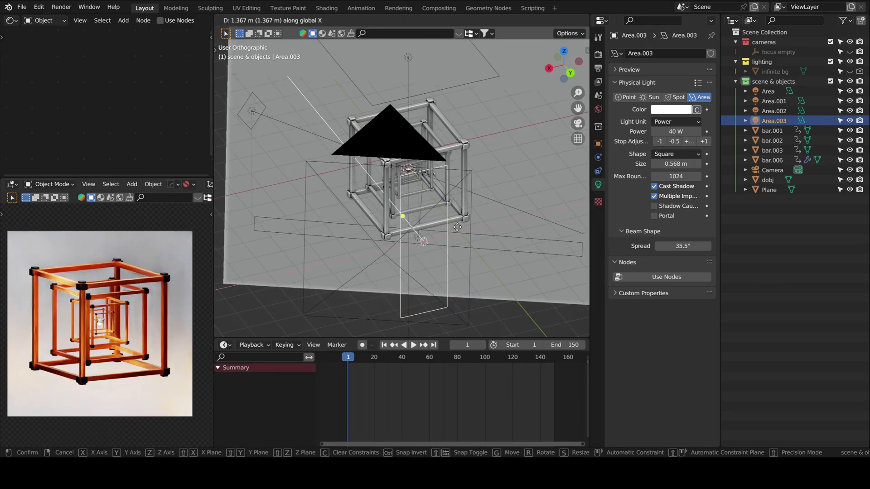
{"action": "left_click", "coordinate": [489, 216]}
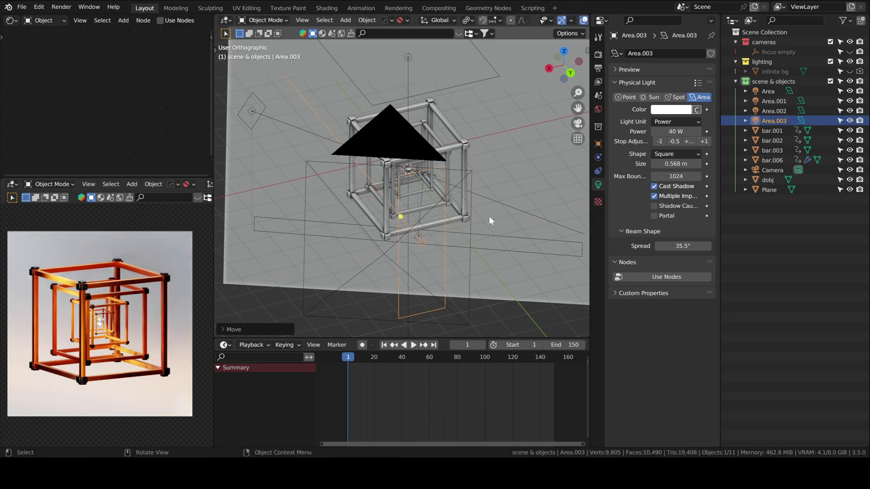
{"action": "left_click", "coordinate": [705, 141]}
{"action": "left_click", "coordinate": [705, 141]}
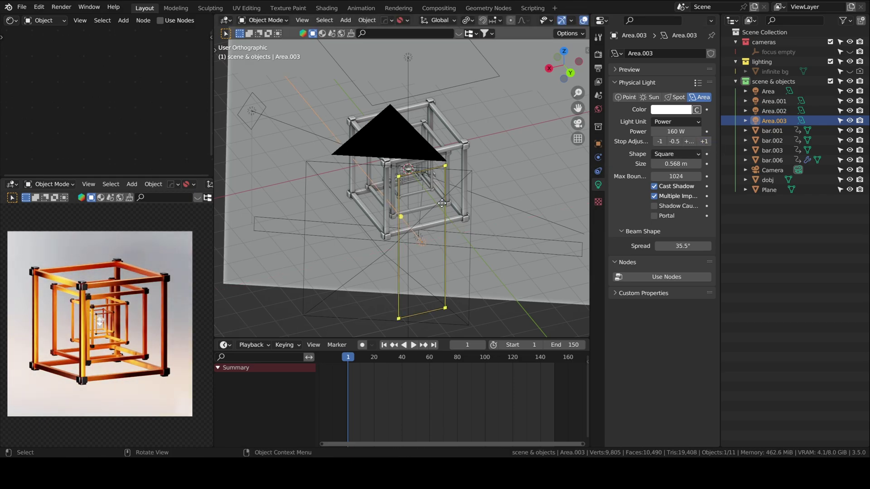
- Rotate the strip light about 19° on its own origin in top view to aim it at the center of the cubes
{"action": "middle_click_drag", "start_coordinate": [481, 225], "coordinate": [486, 181]}
{"action": "left_click", "coordinate": [566, 64]}
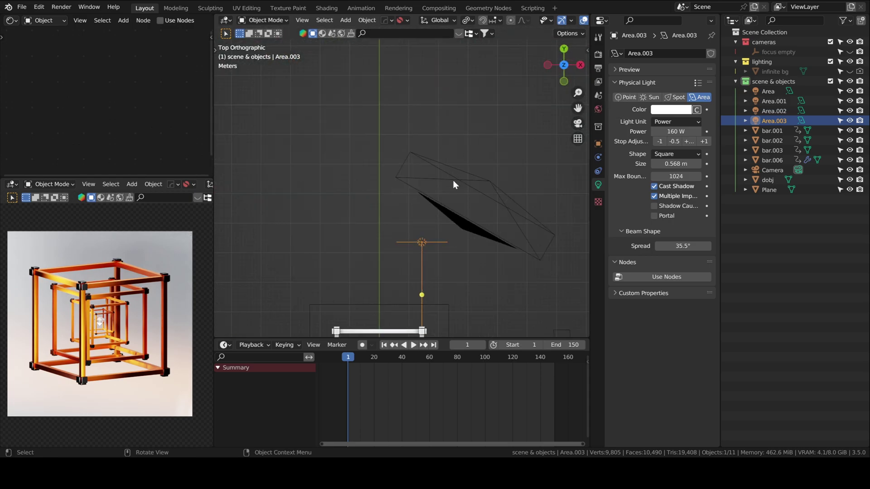
{"action": "middle_click_drag", "start_coordinate": [444, 262], "coordinate": [455, 158], "text": "shift"}
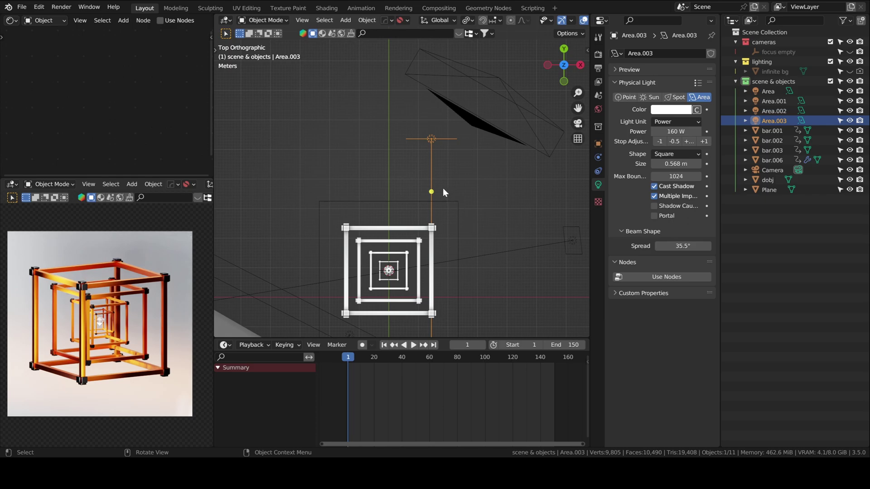
{"action": "key", "text": "r"}
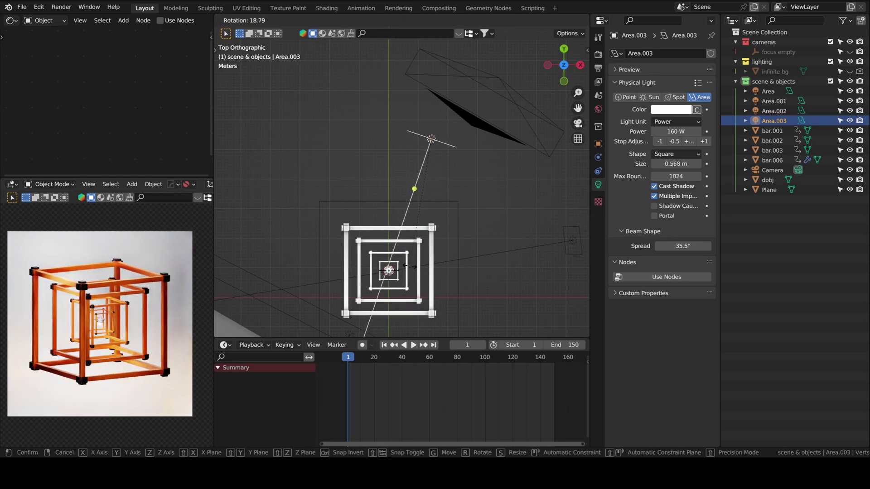
{"action": "left_click", "coordinate": [409, 266]}
- Switch the pivot to the 3D cursor, and swing the strip light about 30° around the cubes in top view
{"action": "key", "text": "period"}
{"action": "left_click", "coordinate": [501, 197]}
{"action": "key", "text": "r"}
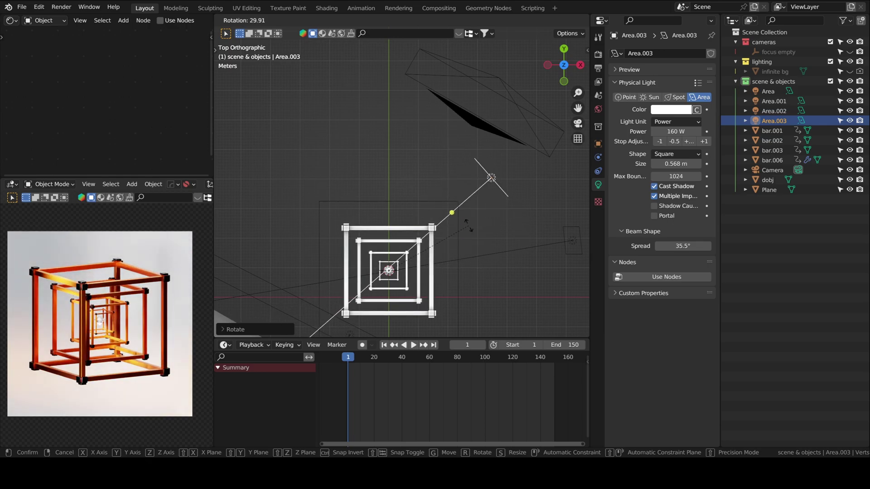
{"action": "left_click", "coordinate": [449, 241]}
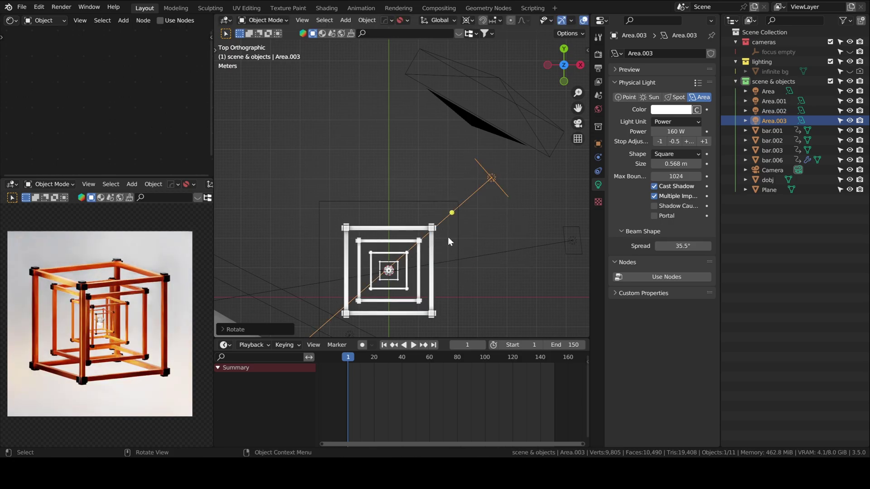
- Rotate the glass diamond about 31° in the right-side view, and adjust its tilt with a free trackball rotation
{"action": "left_click", "coordinate": [415, 271]}
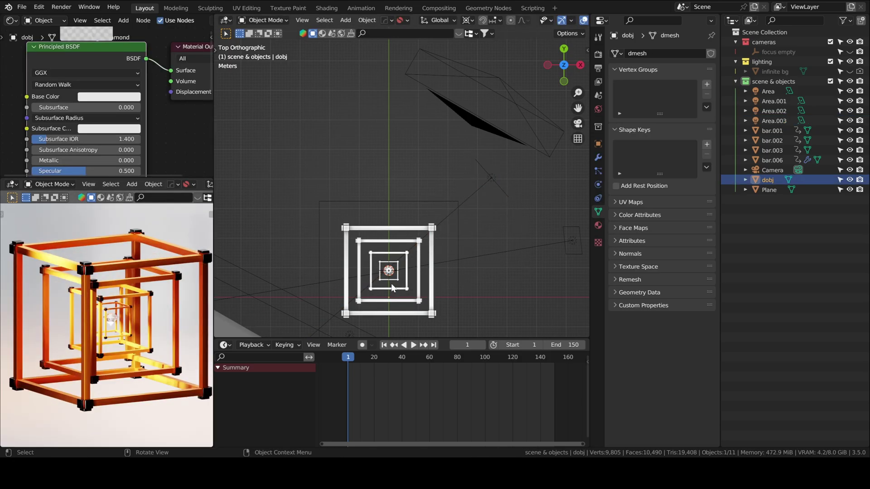
{"action": "middle_click_drag", "start_coordinate": [393, 288], "coordinate": [399, 227]}
{"action": "key", "text": "KP_Decimal"}
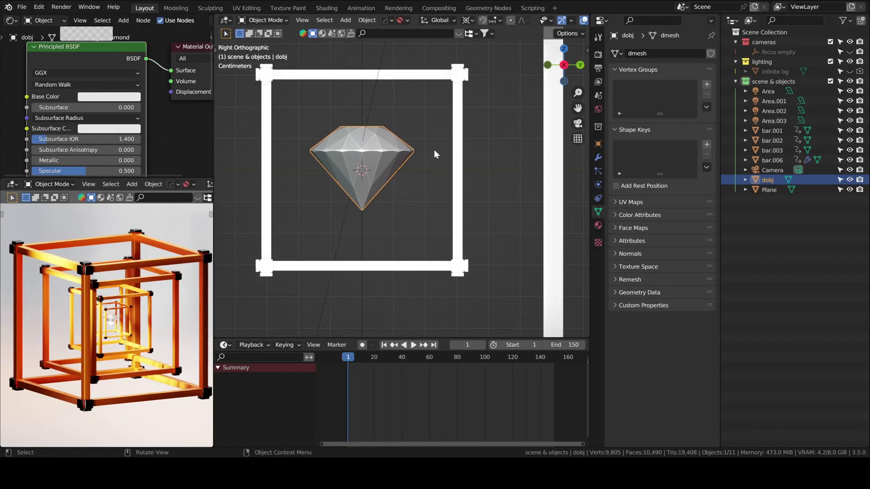
{"action": "key", "text": "r"}
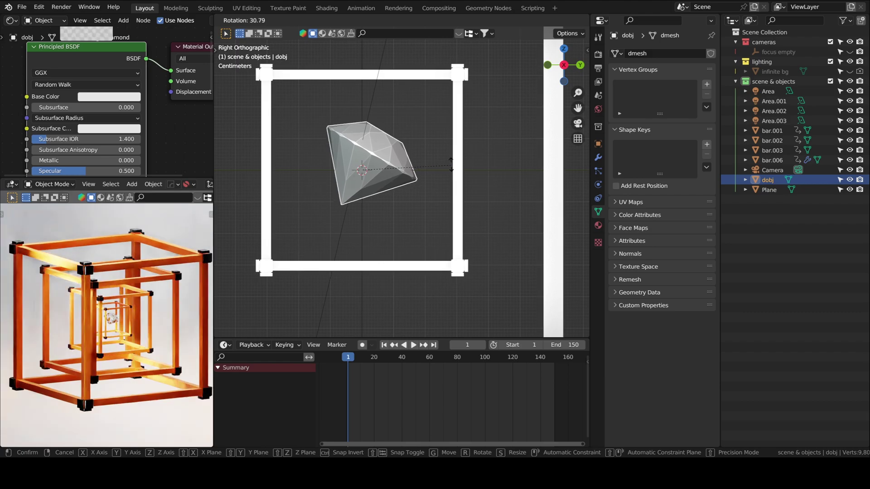
{"action": "left_click", "coordinate": [451, 164]}
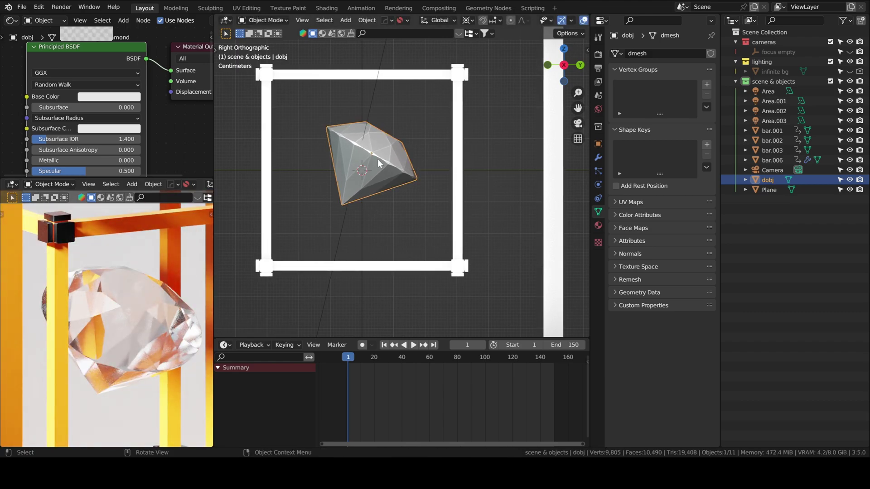
{"action": "key", "text": "r"}
{"action": "key", "text": "r"}
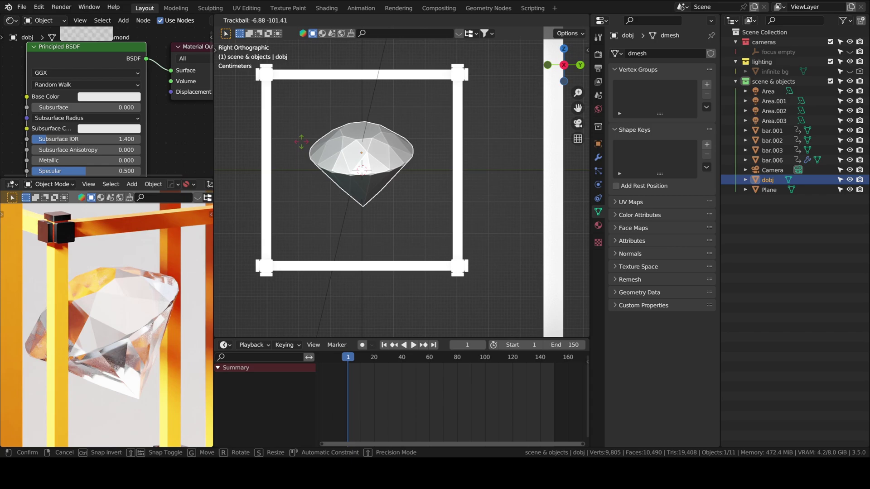
{"action": "left_click", "coordinate": [320, 157]}
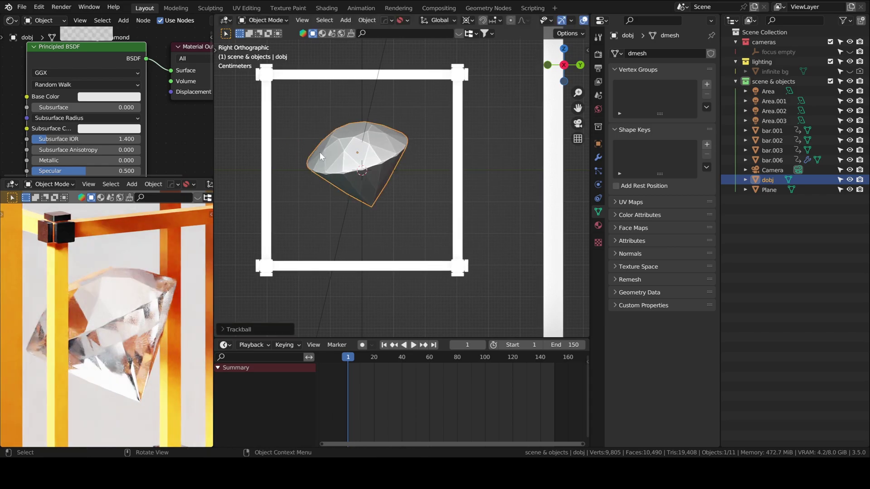
- Keyframe the diamond's rotation at frame 1 and, after a 360° turn about the global Z axis, at frame 150
{"action": "key", "text": "i"}
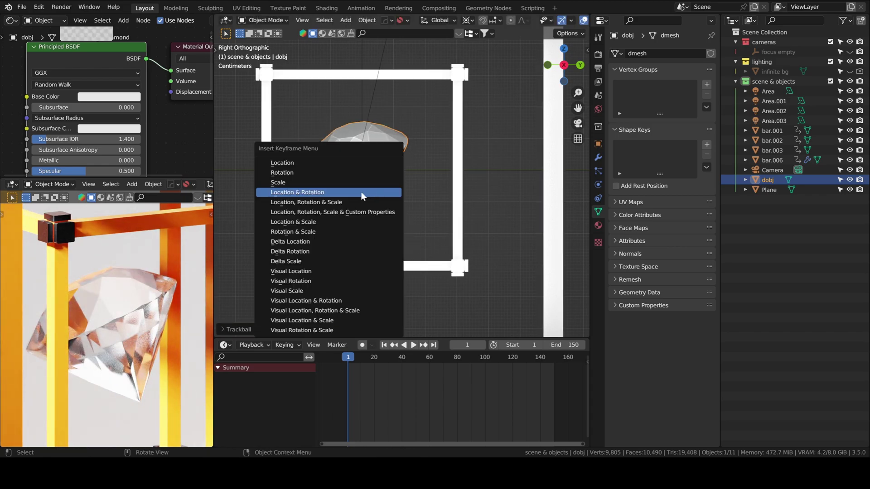
{"action": "left_click", "coordinate": [292, 172]}
{"action": "key", "text": "shift+Right"}
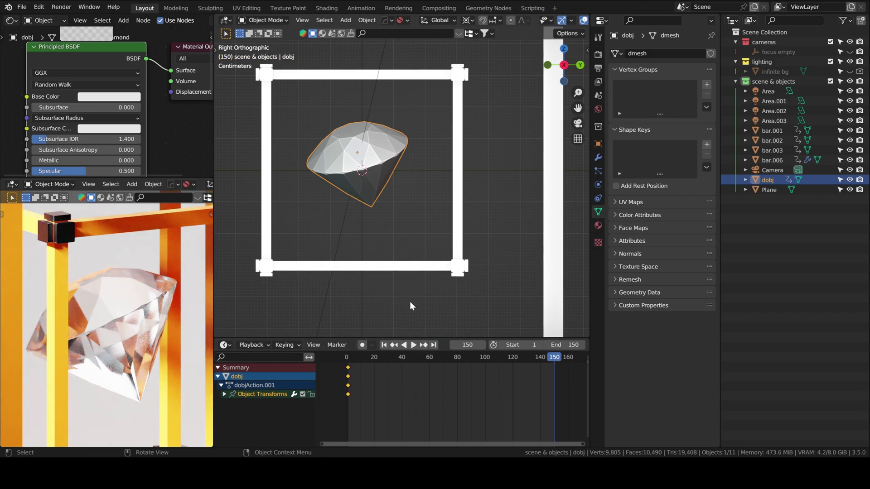
{"action": "type", "text": "rz360"}
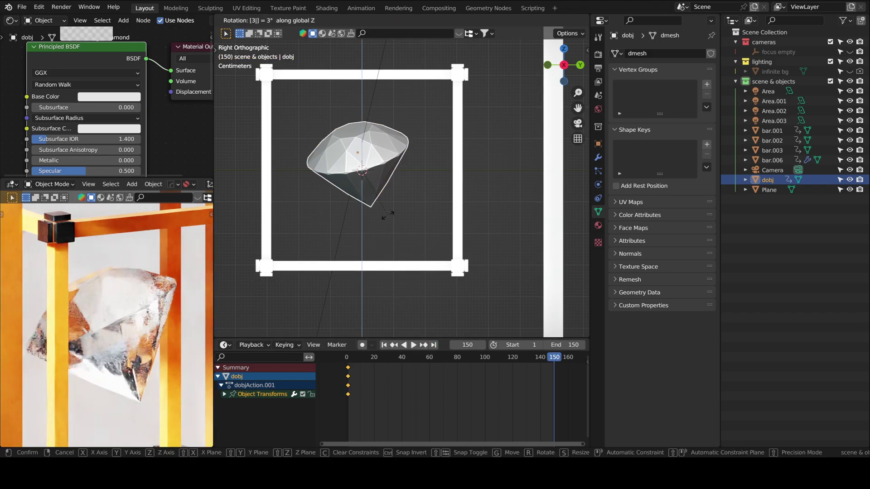
{"action": "key", "text": "Return"}
{"action": "key", "text": "i"}
{"action": "left_click", "coordinate": [320, 218]}
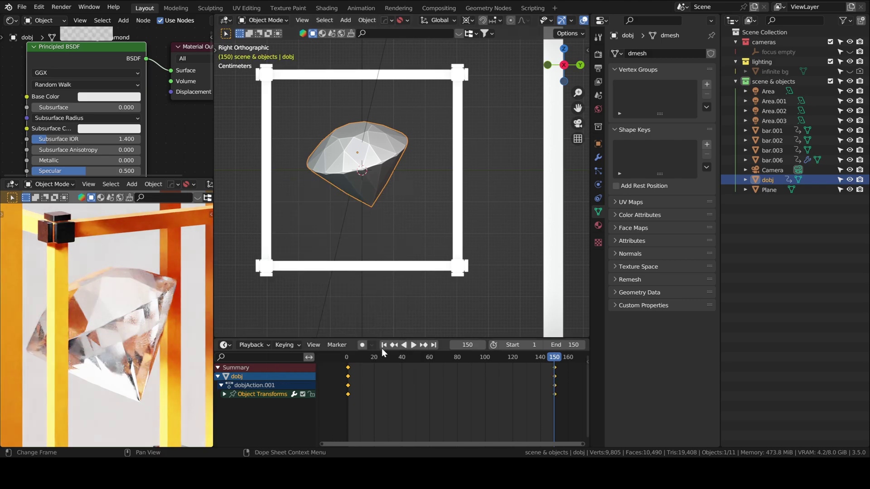
- Play the animation to check the diamond's spin among the turning frames, and return to frame 1
{"action": "key", "text": "space"}
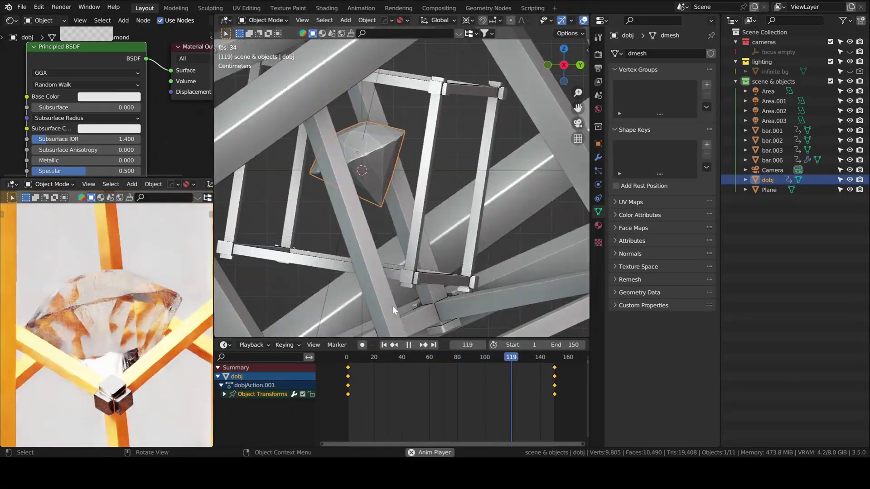
{"action": "left_click", "coordinate": [408, 345]}
{"action": "key", "text": "KP_3"}
{"action": "key", "text": "shift+Left"}
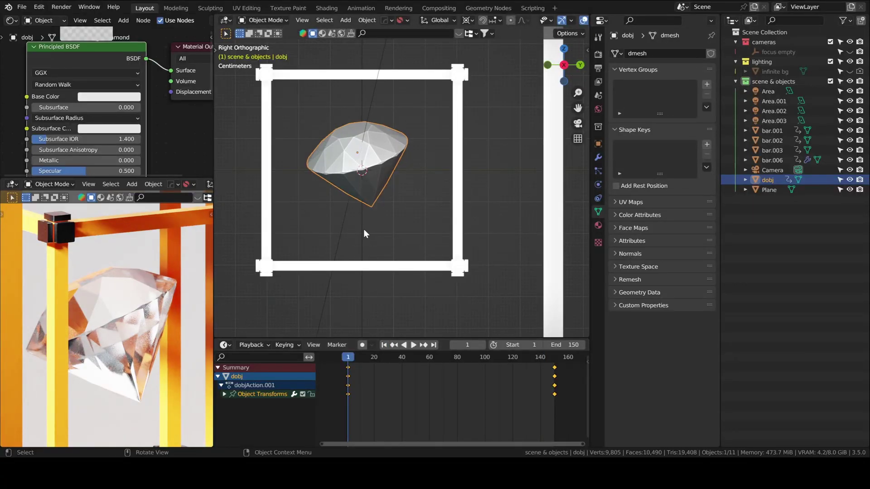
- Raise the power of the small square area light beside the cubes to 2560 W
{"action": "scroll", "coordinate": [369, 216], "scroll_direction": "down", "scroll_amount": 5}
{"action": "mouse_move", "coordinate": [369, 216]}
{"action": "middle_mouse_down"}
{"action": "mouse_move", "coordinate": [412, 213]}
{"action": "mouse_move", "coordinate": [368, 215]}
{"action": "middle_mouse_up"}
{"action": "left_click", "coordinate": [368, 215]}
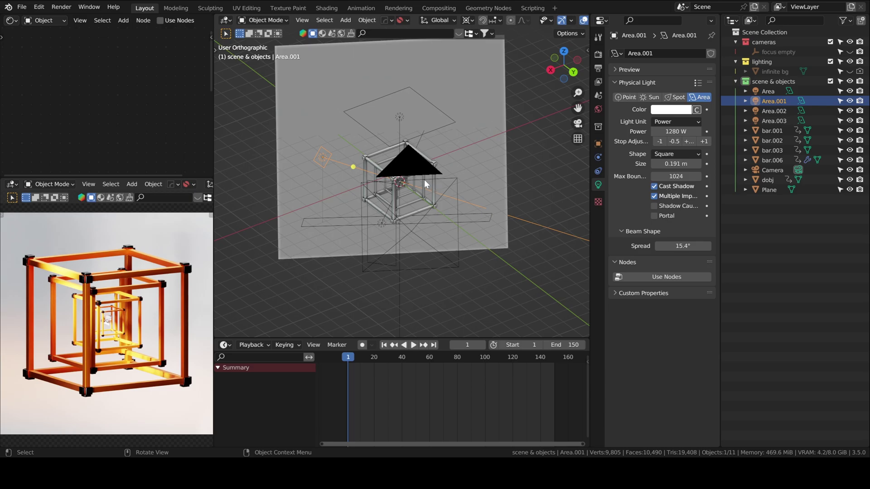
{"action": "left_click", "coordinate": [703, 142]}
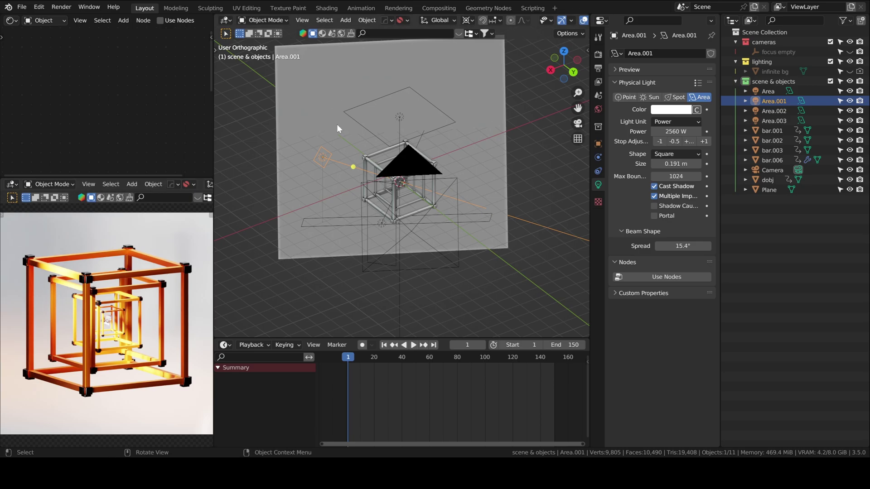
- Darken the backdrop plane's material by lowering its base color value to 0.133
{"action": "left_click", "coordinate": [336, 71]}
{"action": "left_click", "coordinate": [104, 98]}
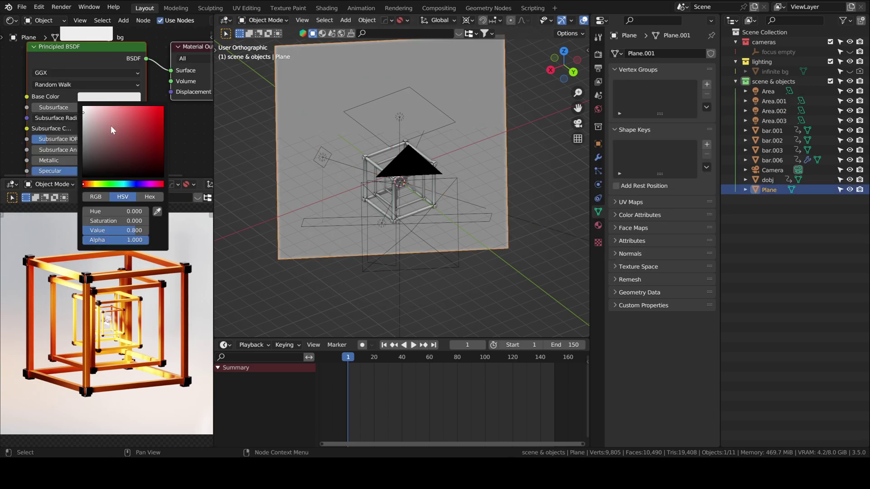
{"action": "scroll", "coordinate": [110, 125], "scroll_direction": "down", "scroll_amount": 4}
{"action": "scroll", "coordinate": [109, 126], "scroll_direction": "down", "scroll_amount": 5}
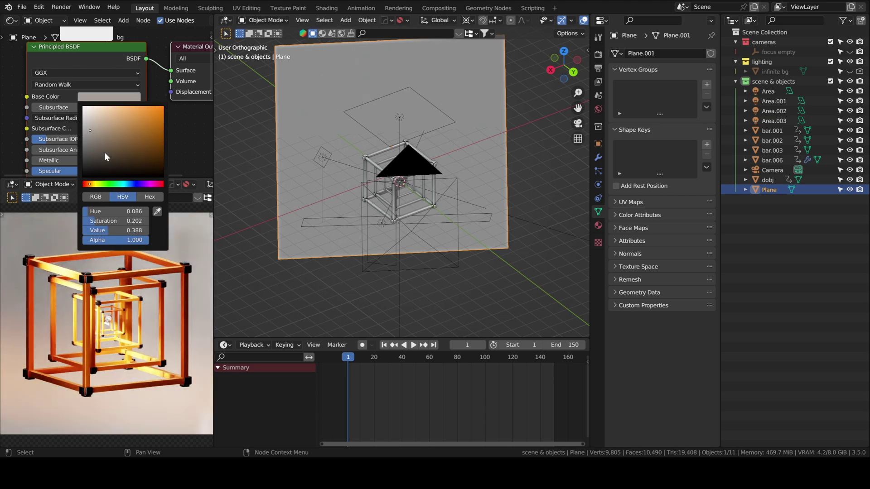
- Tint the backdrop material's base color a warm grey with hue 0.086, saturation 0.200 and value 0.270
{"action": "scroll", "coordinate": [105, 153], "scroll_direction": "down", "scroll_amount": 2}
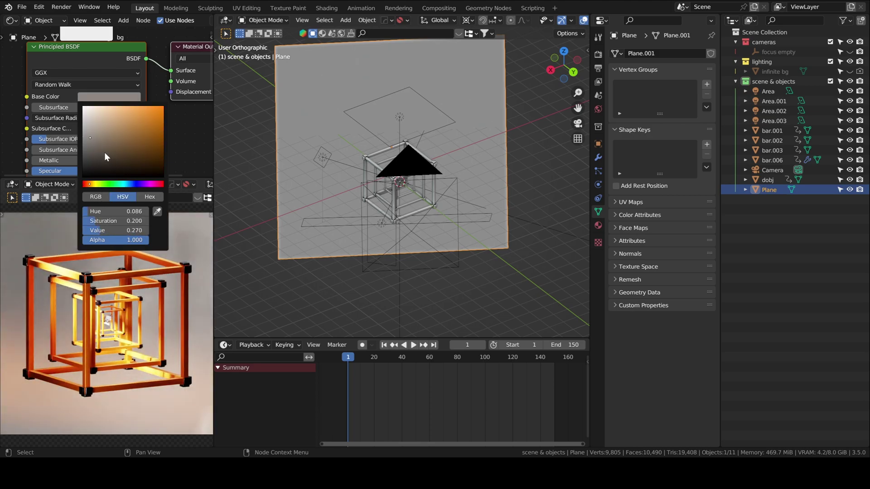
{"action": "middle_click_drag", "start_coordinate": [111, 147], "coordinate": [117, 118]}
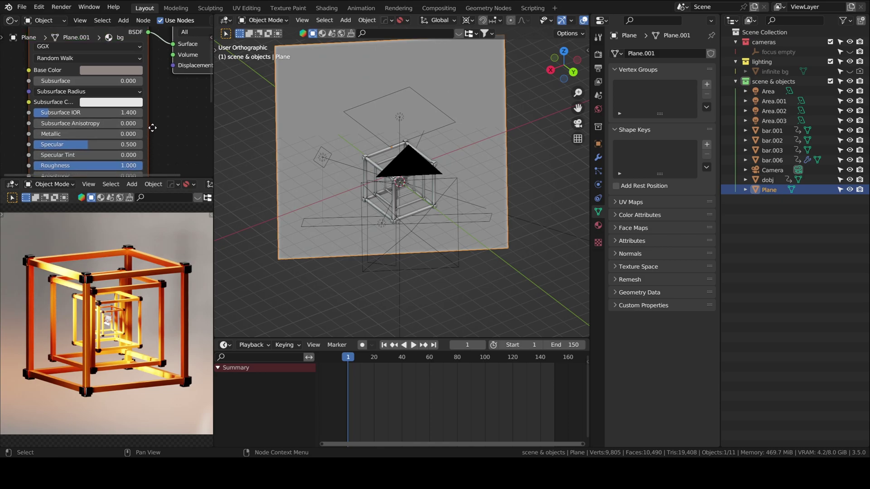
{"action": "middle_click_drag", "start_coordinate": [117, 118], "coordinate": [123, 88]}
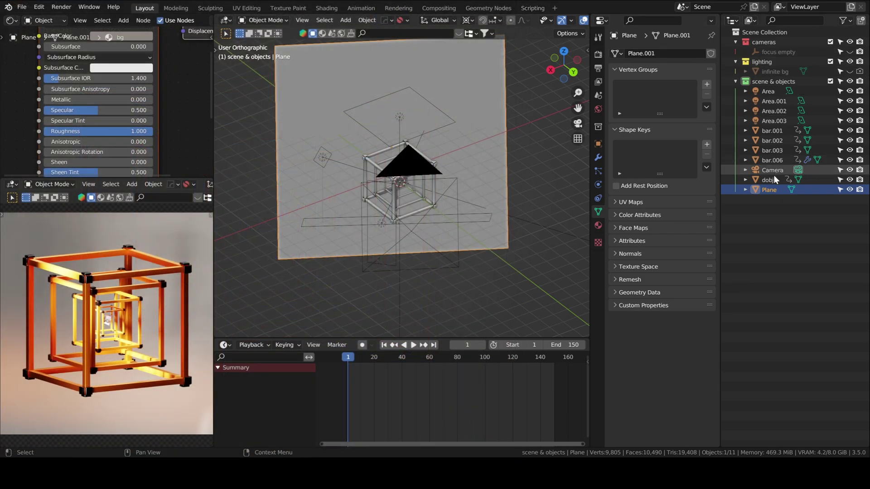
- Enable depth of field on the camera, with the diamond as focus object and an F-Stop of 7.5
{"action": "left_click", "coordinate": [773, 178]}
{"action": "left_click", "coordinate": [770, 52]}
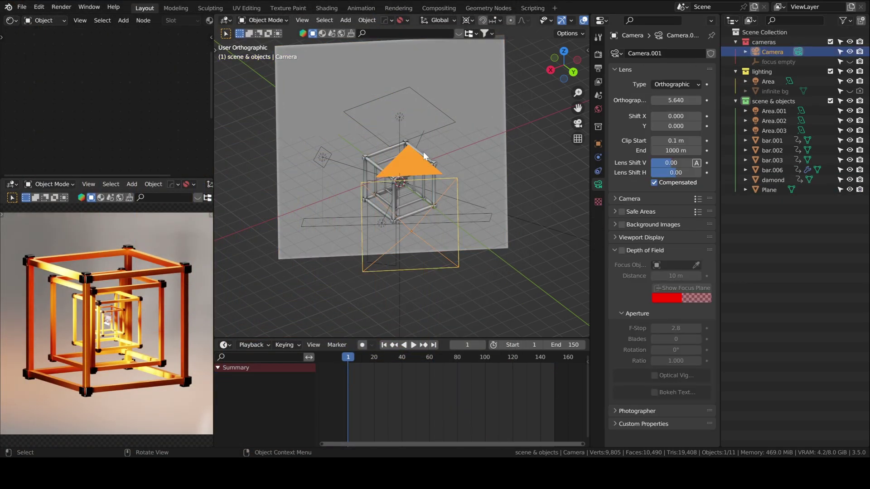
{"action": "left_click", "coordinate": [622, 251]}
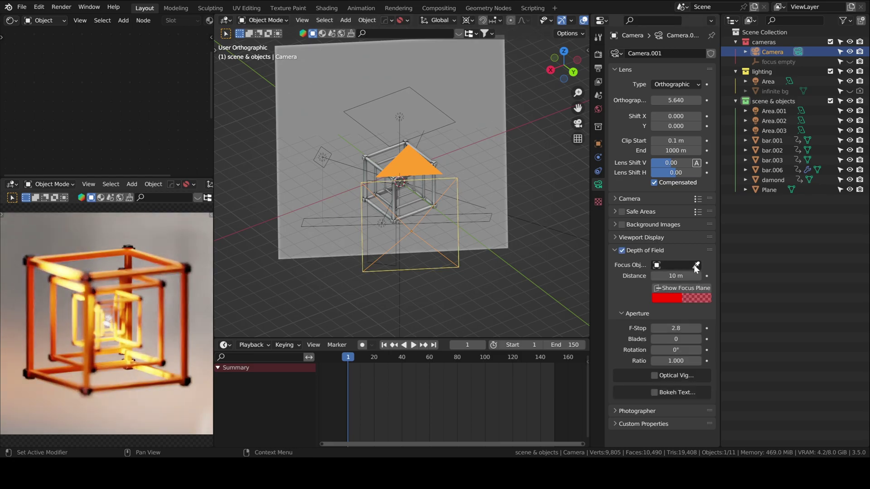
{"action": "left_click", "coordinate": [696, 266]}
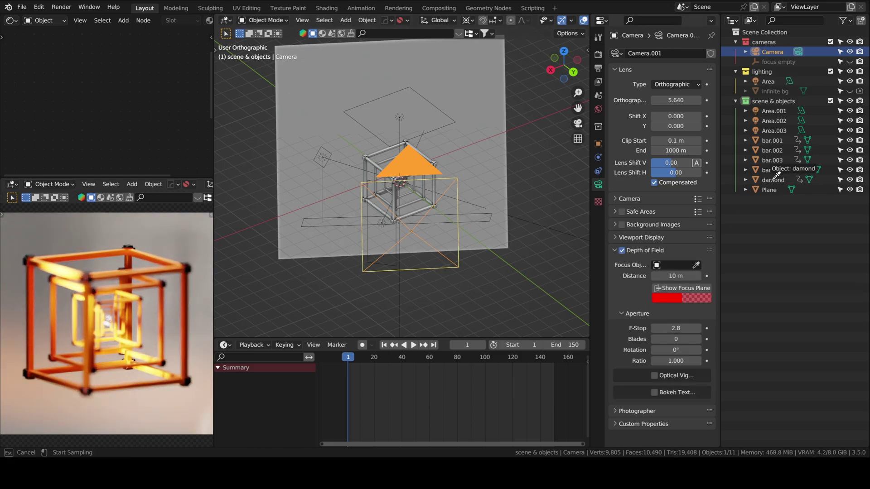
{"action": "left_click", "coordinate": [773, 180]}
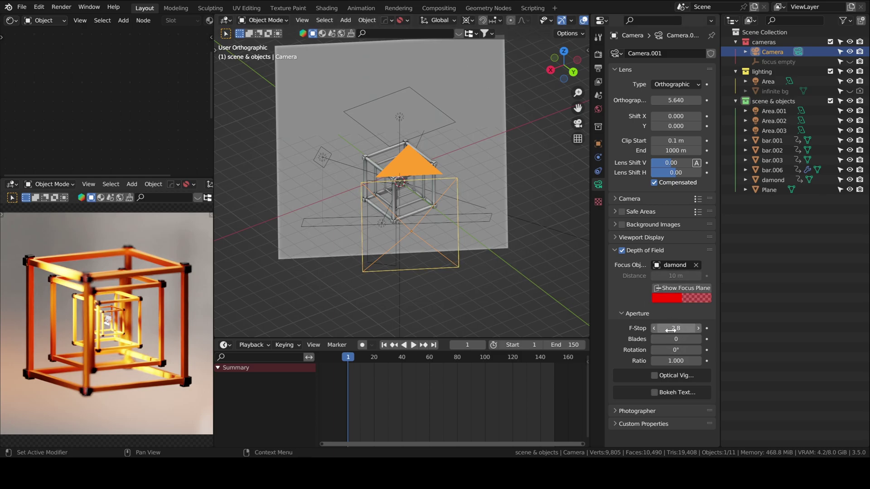
{"action": "left_click_drag", "start_coordinate": [655, 333], "coordinate": [674, 328]}
- Render frame 1 to check the focus blur, and play the animation before returning to frame 1
{"action": "key", "text": "F12"}
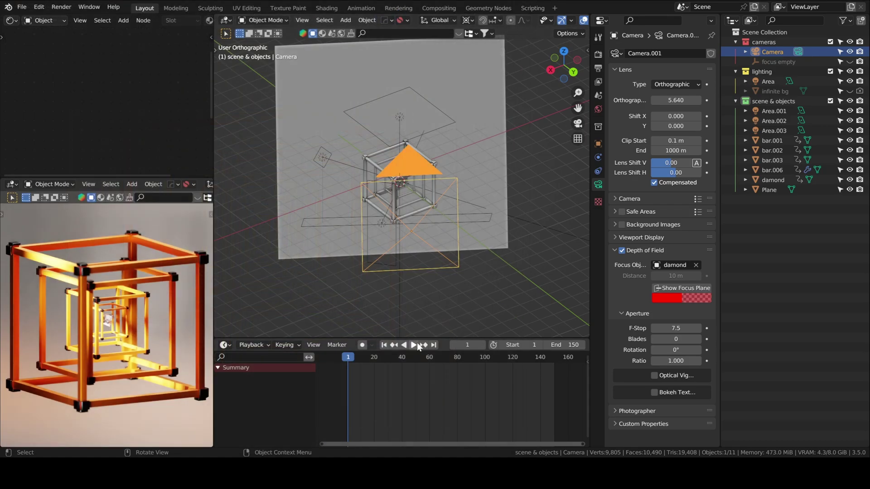
{"action": "left_click", "coordinate": [413, 344]}
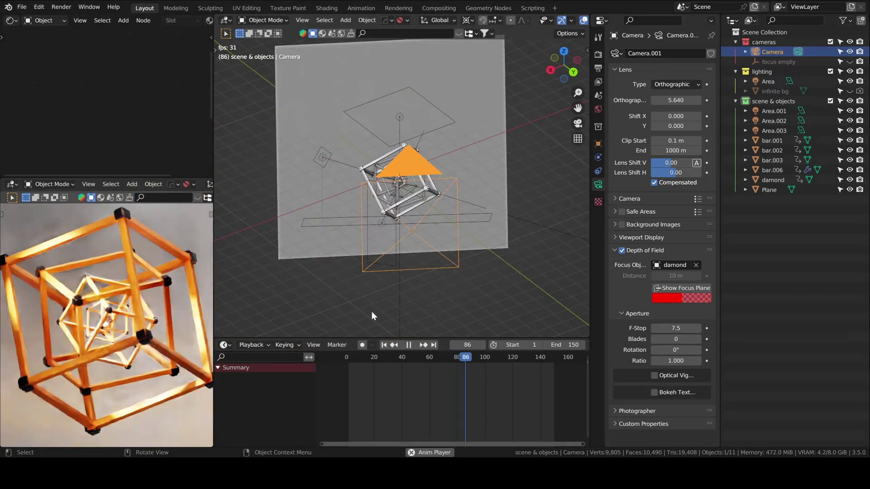
{"action": "left_click", "coordinate": [409, 345]}
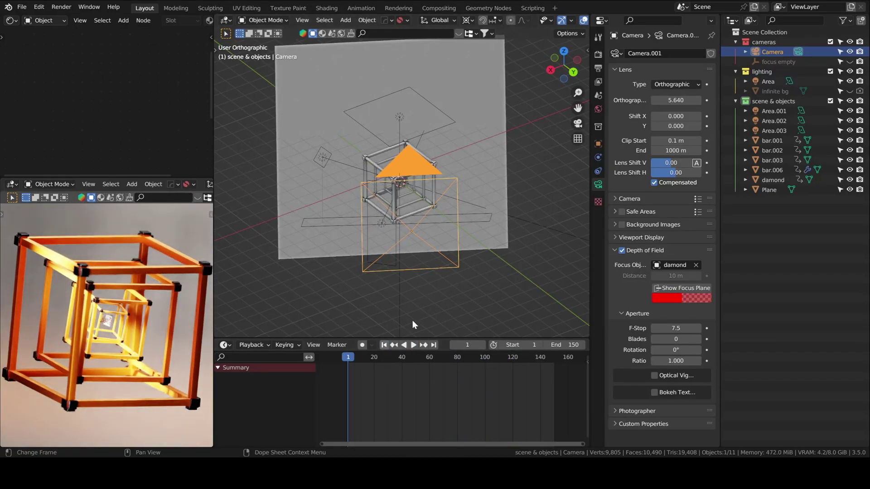
- Enable Motion Blur in the scene's Cycles render settings
{"action": "left_click", "coordinate": [598, 54]}
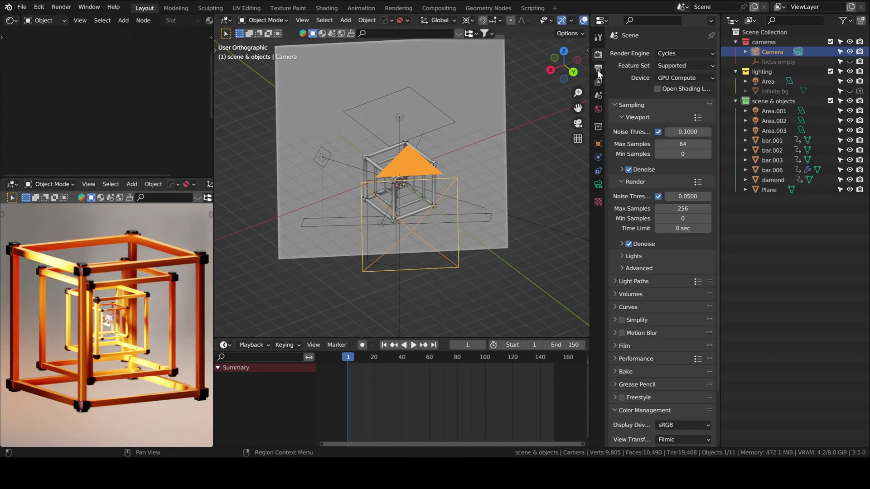
{"action": "left_click", "coordinate": [598, 69]}
{"action": "left_click", "coordinate": [598, 55]}
{"action": "left_click", "coordinate": [616, 182]}
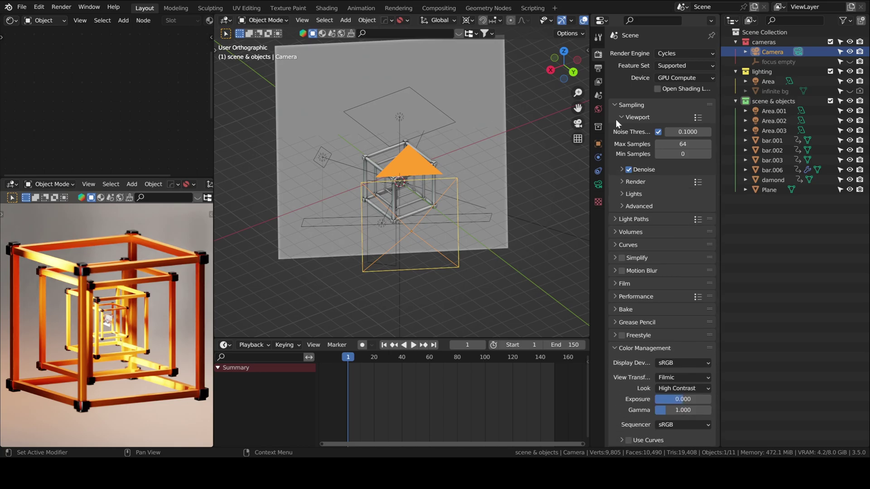
{"action": "left_click", "coordinate": [614, 106]}
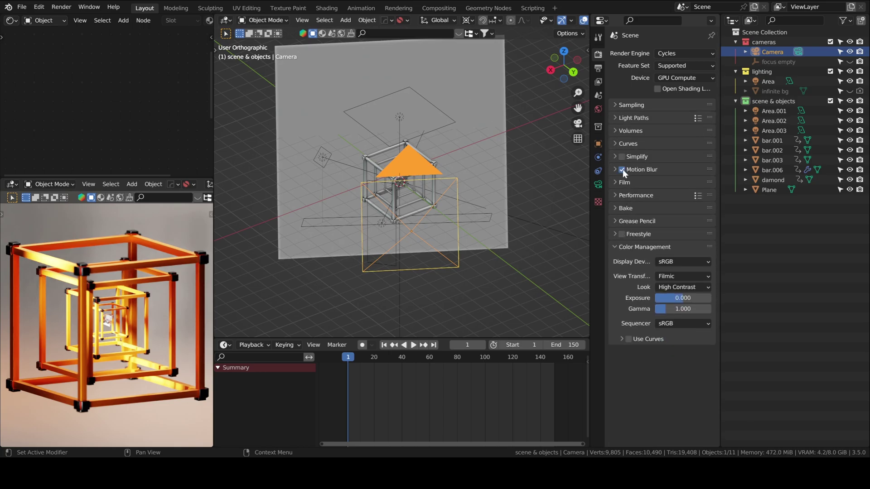
- Render frame 71 to check the motion blur on the turning frames, and return to frame 1
{"action": "left_click", "coordinate": [445, 357]}
{"action": "key", "text": "F12"}
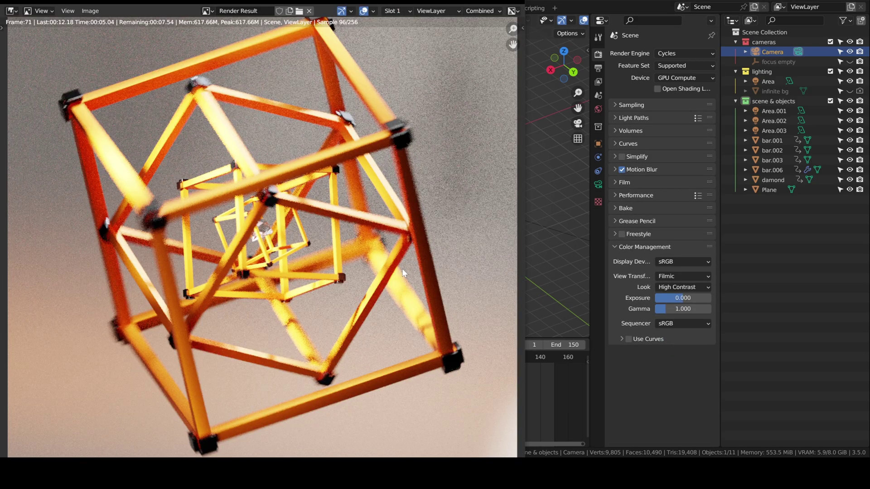
{"action": "scroll", "coordinate": [298, 238], "scroll_direction": "down", "scroll_amount": 1}
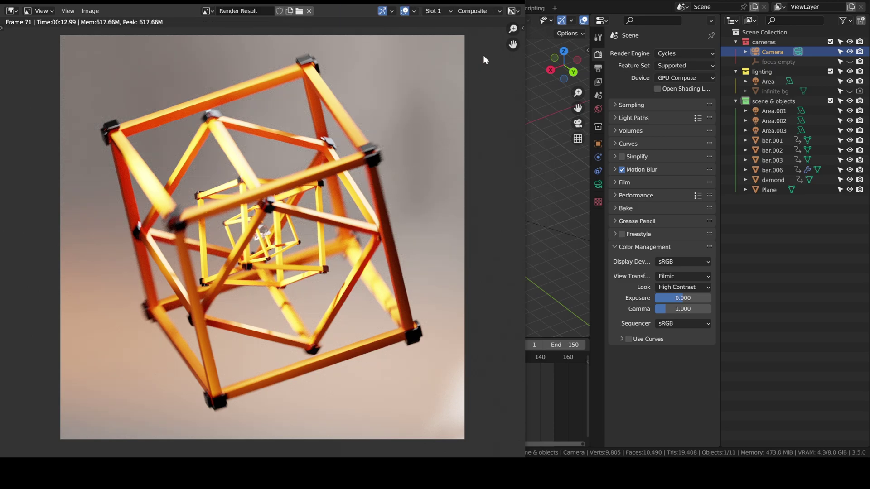
{"action": "left_click", "coordinate": [514, 2]}
{"action": "key", "text": "shift+Left"}
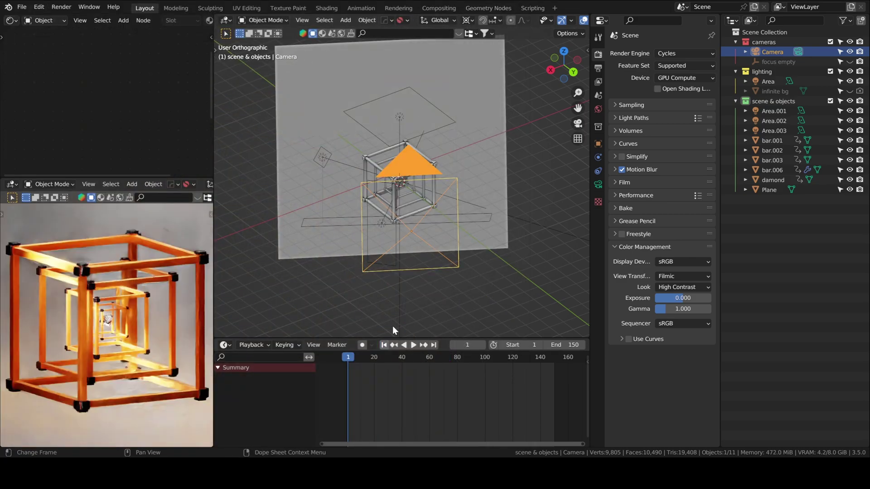
- Switch to the Compositing workspace and activate the Glare node
{"action": "left_click", "coordinate": [439, 8]}
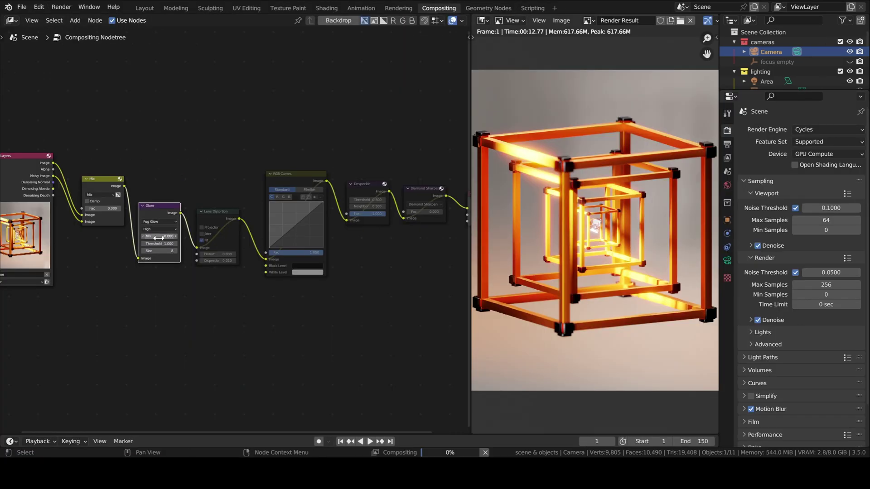
- Try a Simple Star glare with 5 iterations and inspect its effect on the diamond
{"action": "left_click", "coordinate": [159, 222]}
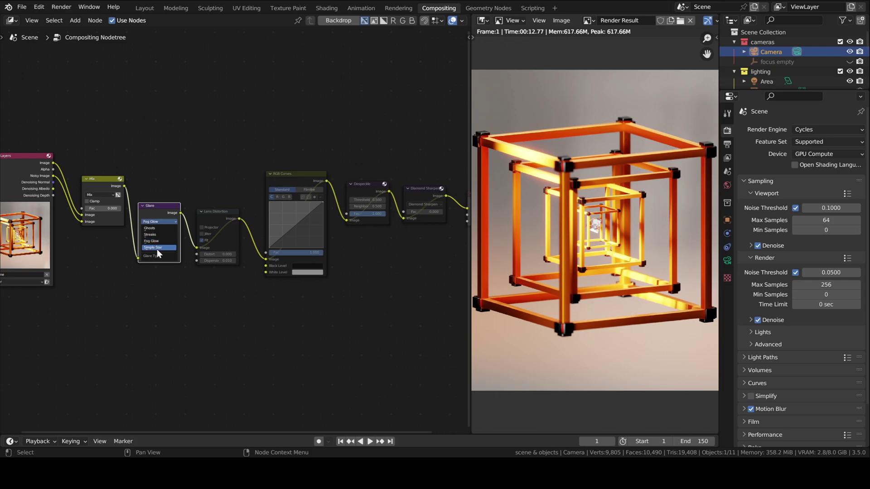
{"action": "left_click", "coordinate": [159, 253]}
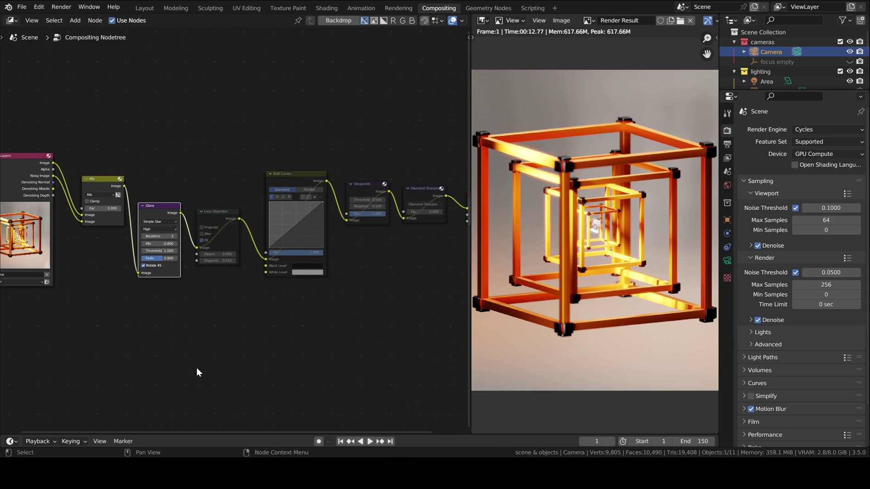
{"action": "scroll", "coordinate": [609, 229], "scroll_direction": "up", "scroll_amount": 6}
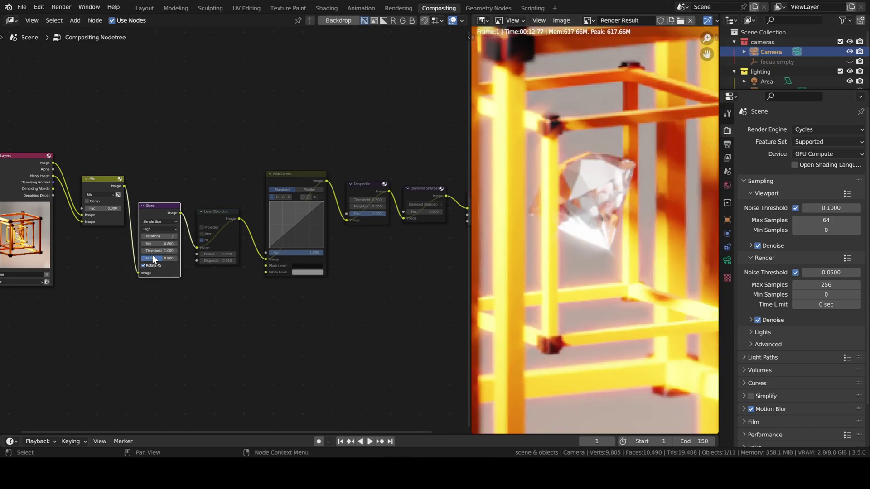
{"action": "scroll", "coordinate": [152, 255], "scroll_direction": "up", "scroll_amount": 3}
{"action": "left_click", "coordinate": [114, 243]}
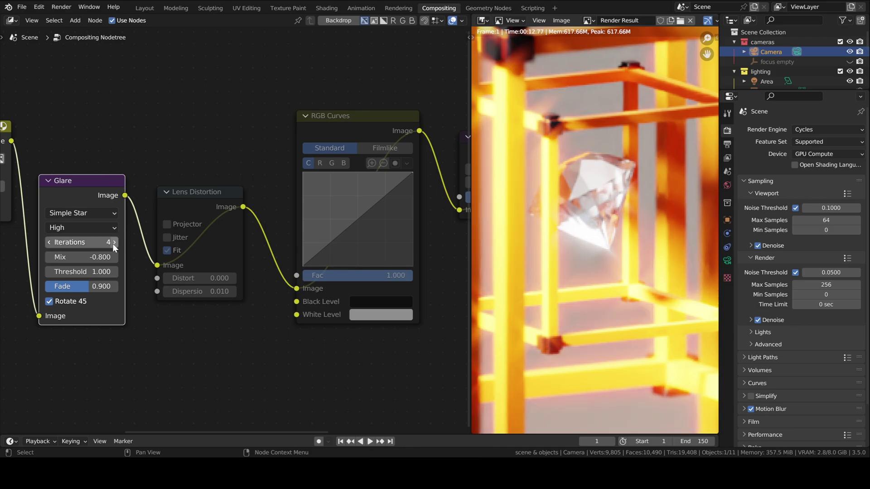
{"action": "left_click", "coordinate": [113, 243]}
{"action": "scroll", "coordinate": [590, 267], "scroll_direction": "down", "scroll_amount": 6}
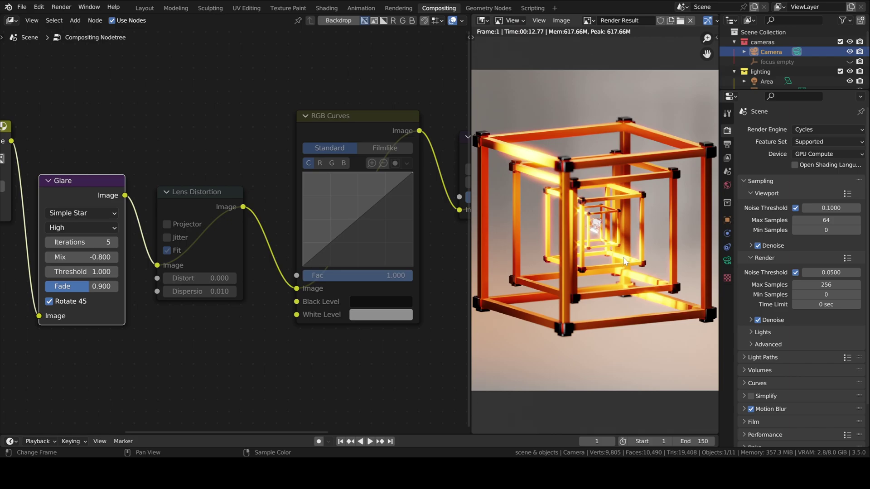
- Set the Glare node to Fog Glow with a Mix of -0.900
{"action": "left_click", "coordinate": [75, 219]}
{"action": "left_click", "coordinate": [79, 228]}
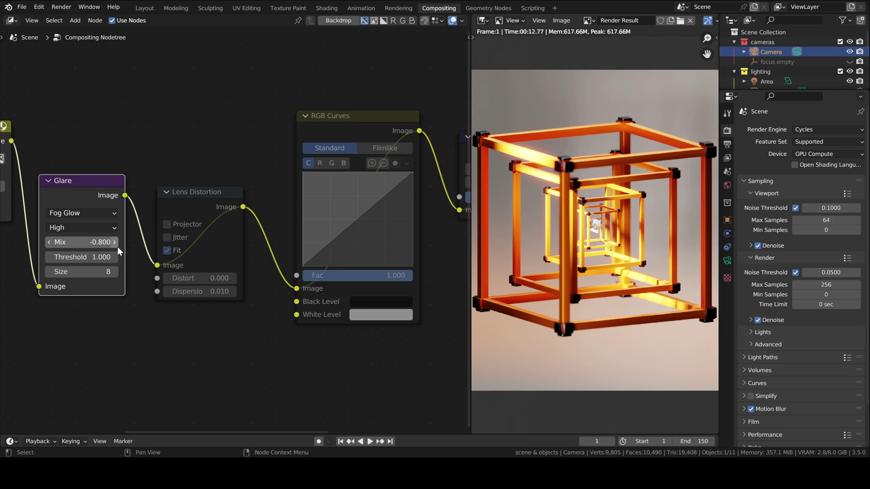
{"action": "left_click", "coordinate": [93, 243]}
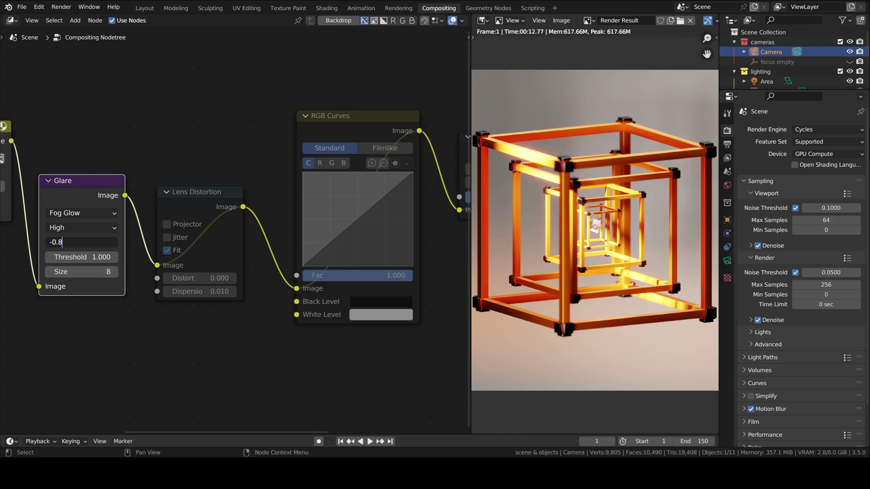
{"action": "type", "text": "-0.900"}
{"action": "key", "text": "Return"}
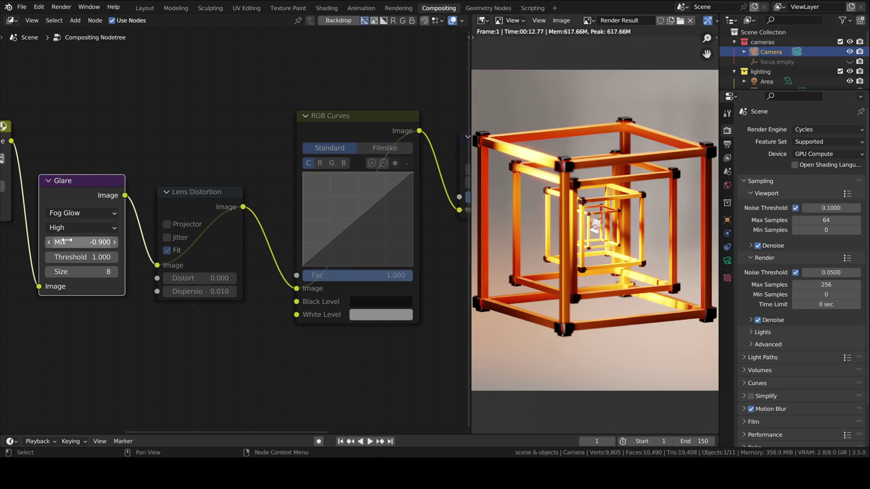
- Unmute the Lens Distortion and RGB Curves nodes in the compositing chain
{"action": "left_click", "coordinate": [195, 205]}
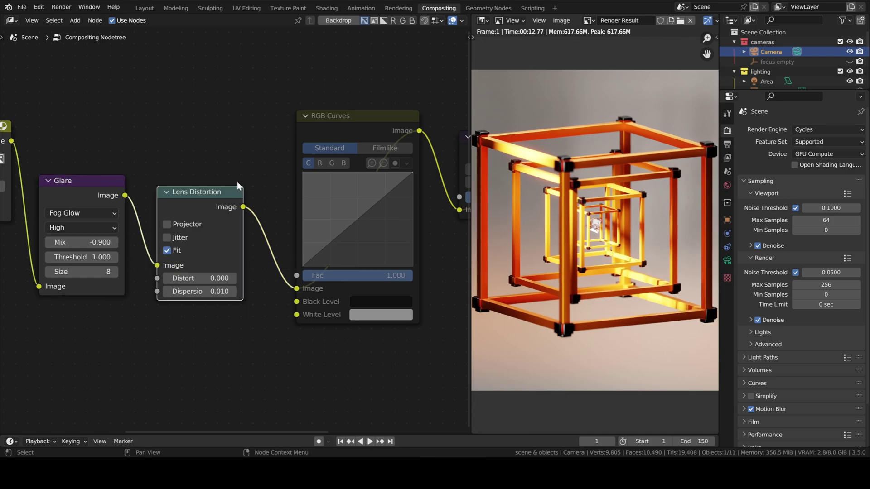
{"action": "left_click", "coordinate": [350, 125]}
{"action": "key", "text": "m"}
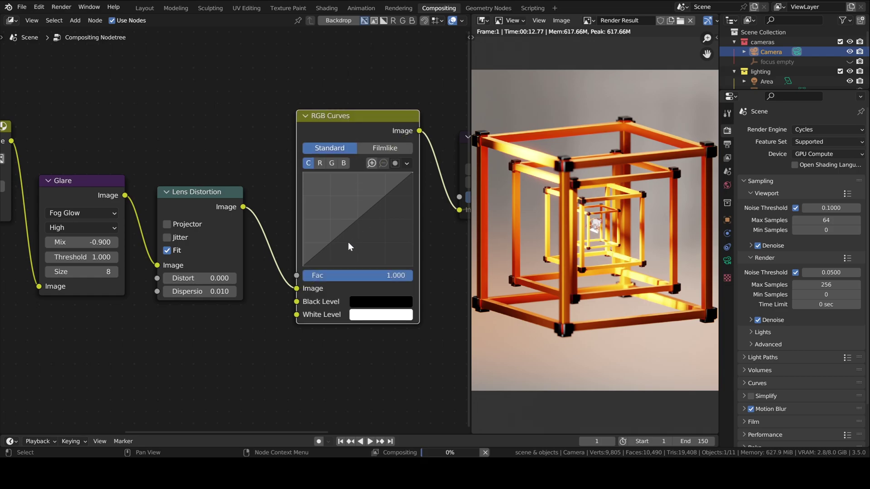
- Shape the combined RGB curve into a gentle S, anchoring shadows at about 0.2 and raising highlights at about 0.7
{"action": "scroll", "coordinate": [331, 243], "scroll_direction": "up", "scroll_amount": 2}
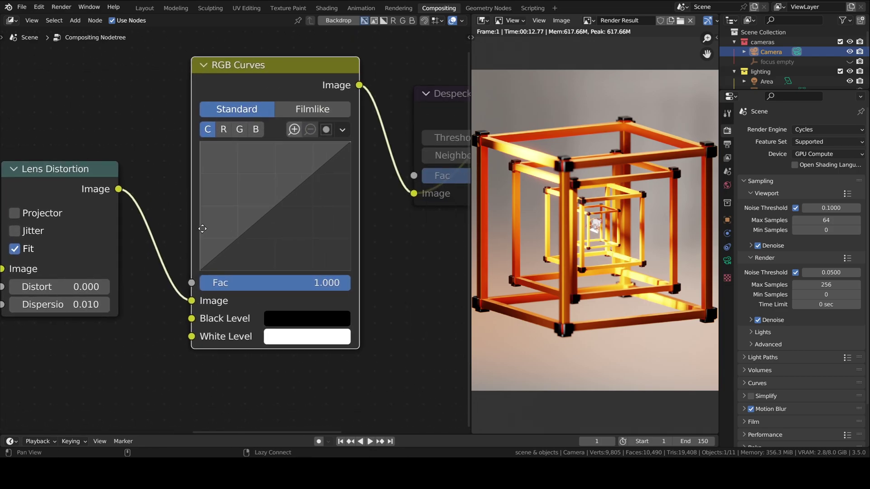
{"action": "left_click", "coordinate": [239, 240]}
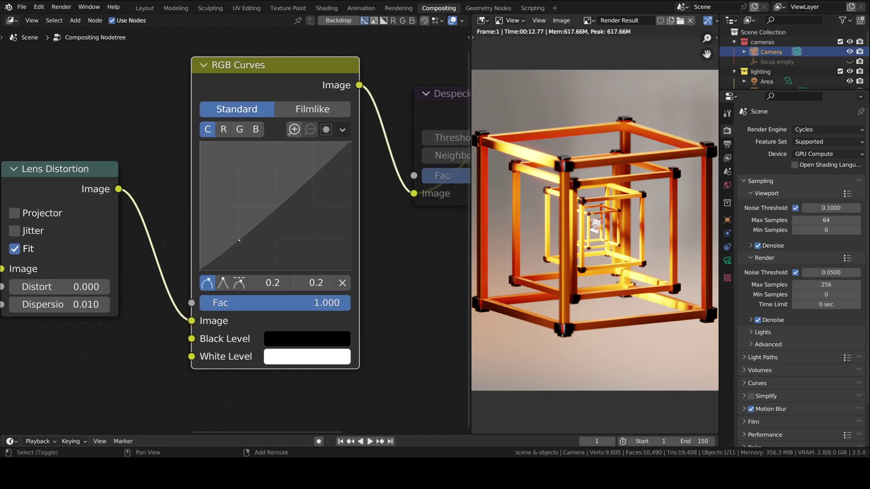
{"action": "left_click", "coordinate": [316, 176]}
{"action": "left_click_drag", "start_coordinate": [316, 176], "coordinate": [311, 170], "text": "shift"}
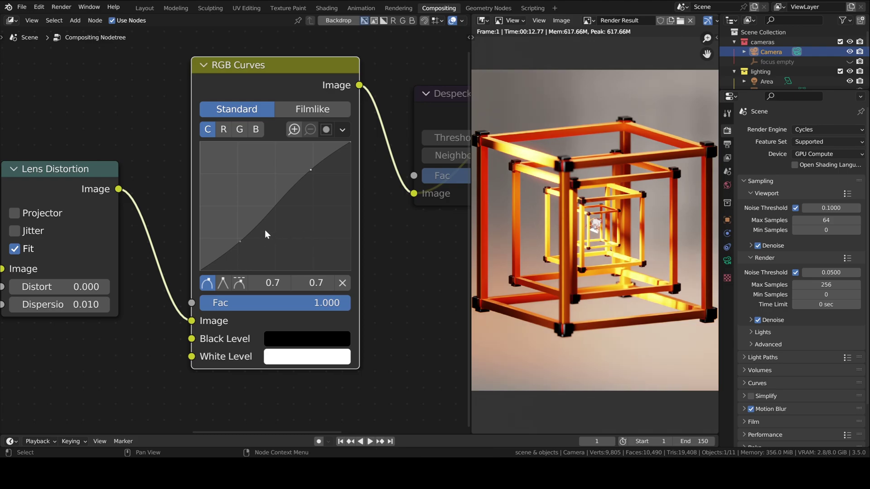
- Review the whole compositing node chain and the composited render of frame 1
{"action": "scroll", "coordinate": [267, 229], "scroll_direction": "down", "scroll_amount": 1}
{"action": "middle_click_drag", "start_coordinate": [341, 224], "coordinate": [362, 255]}
{"action": "scroll", "coordinate": [313, 272], "scroll_direction": "down", "scroll_amount": 2}
{"action": "scroll", "coordinate": [277, 298], "scroll_direction": "down", "scroll_amount": 4}
{"action": "left_click_drag", "start_coordinate": [54, 146], "coordinate": [68, 139]}
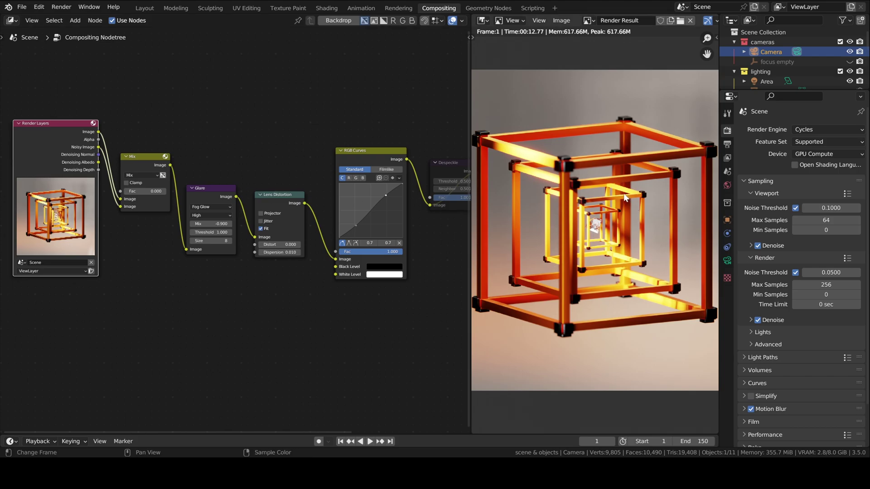
{"action": "scroll", "coordinate": [626, 195], "scroll_direction": "down", "scroll_amount": 2}
{"action": "scroll", "coordinate": [628, 194], "scroll_direction": "up", "scroll_amount": 1}
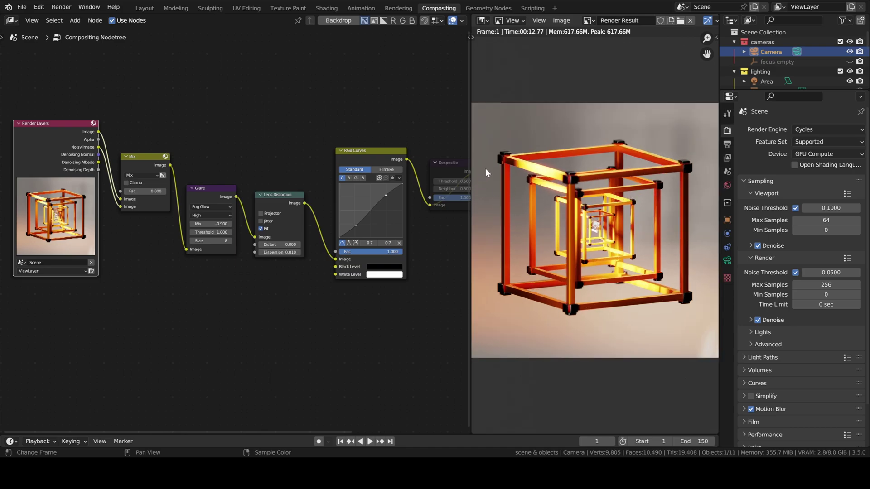
- Open the scene's output settings
{"action": "left_click", "coordinate": [727, 144]}
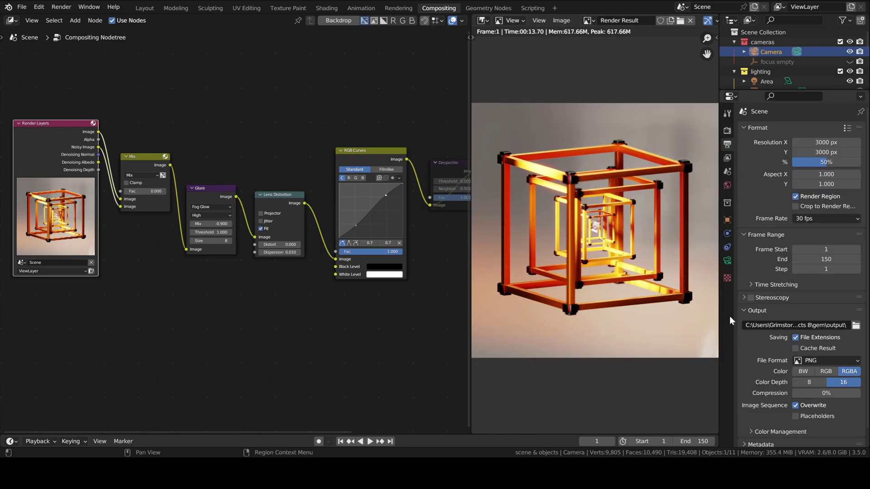